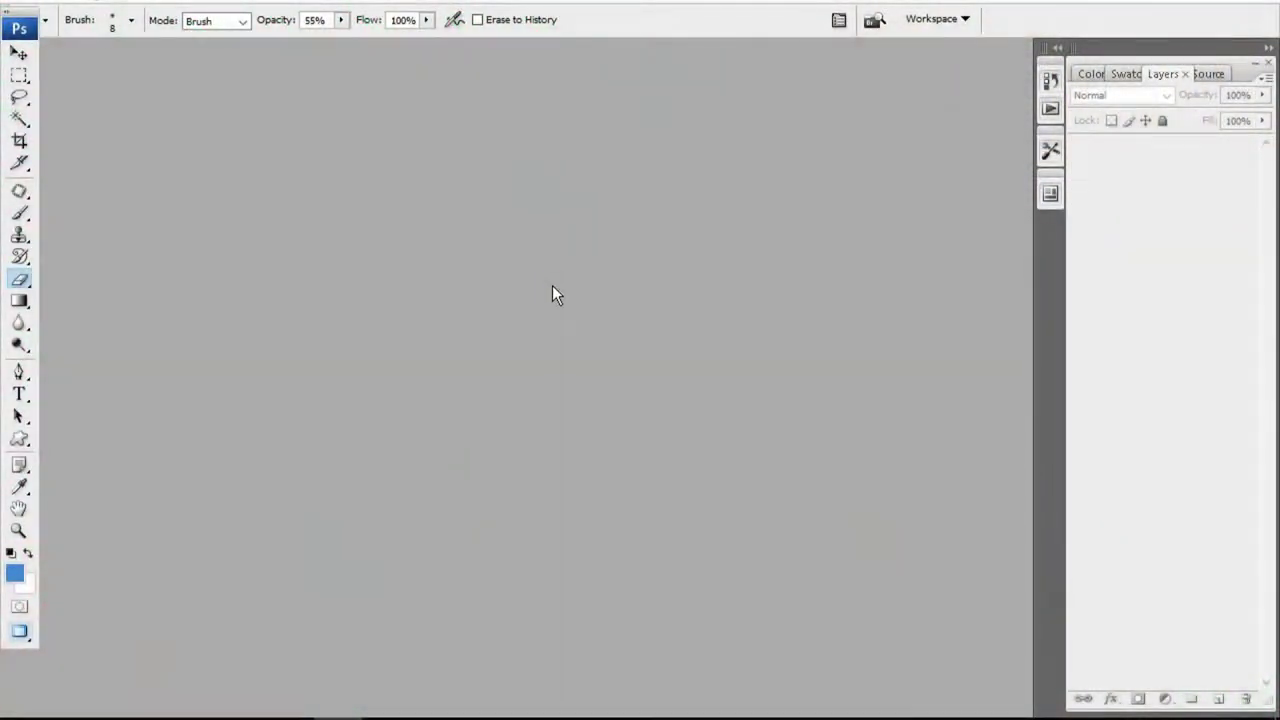
Open the H2 fenced tiger photo, zoom in, and bring up the Clone Stamp brush picker
double_click(552, 285)
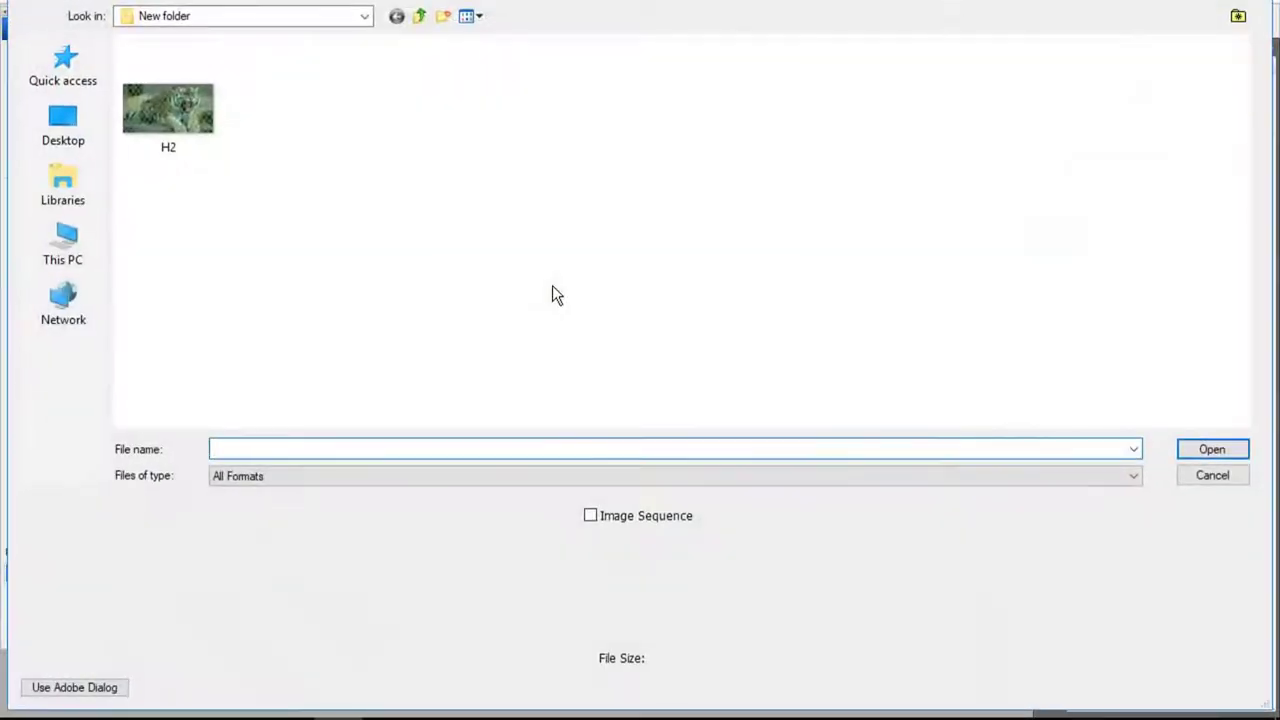
double_click(186, 124)
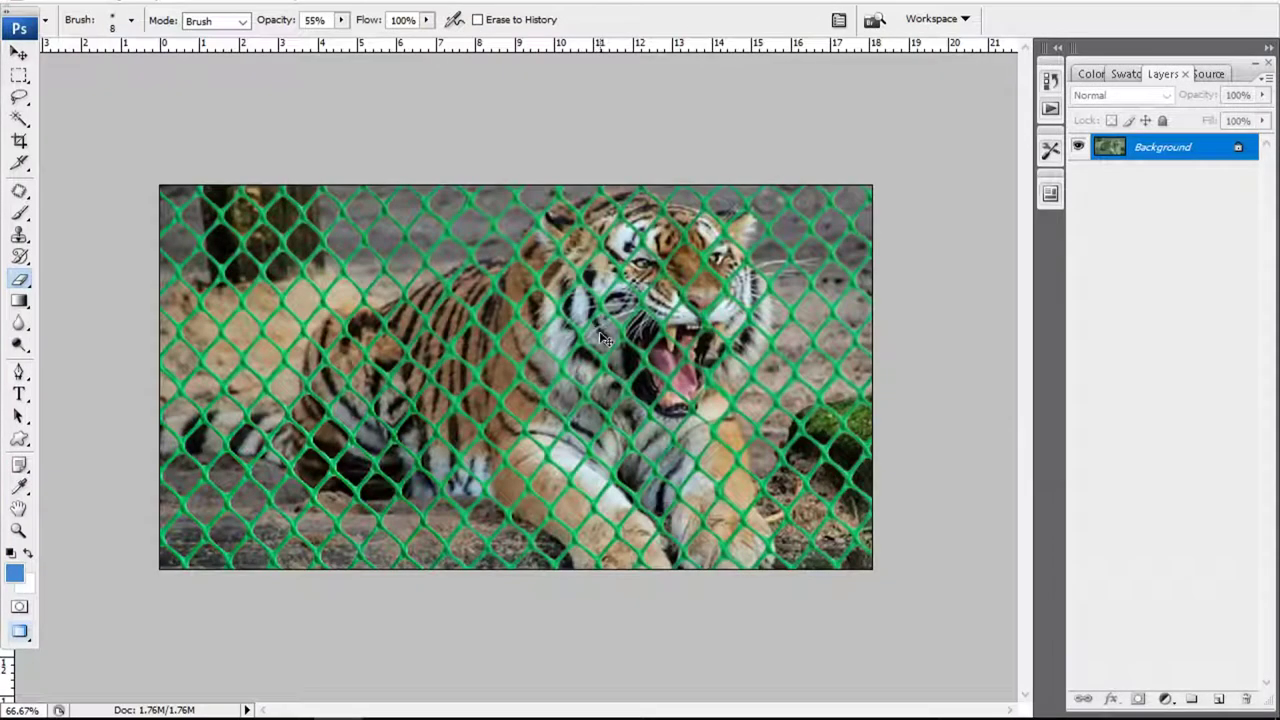
key("ctrl+plus")
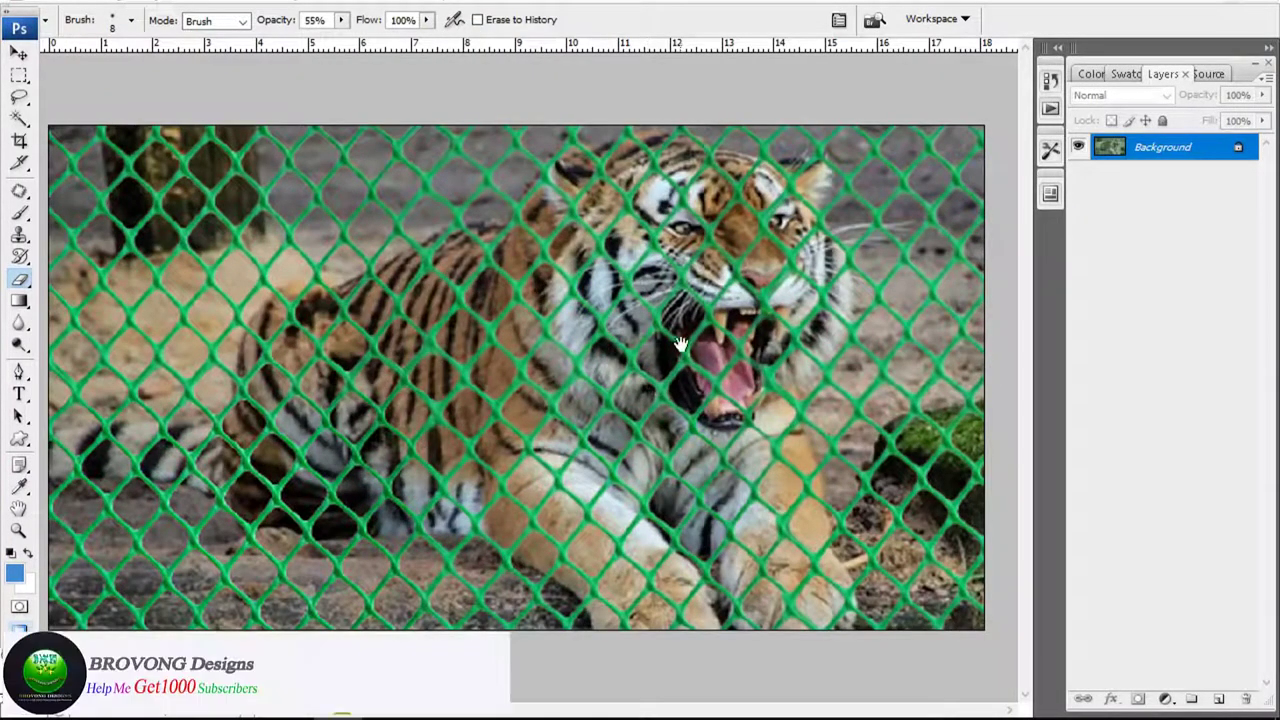
scroll(777, 376, "up", 3)
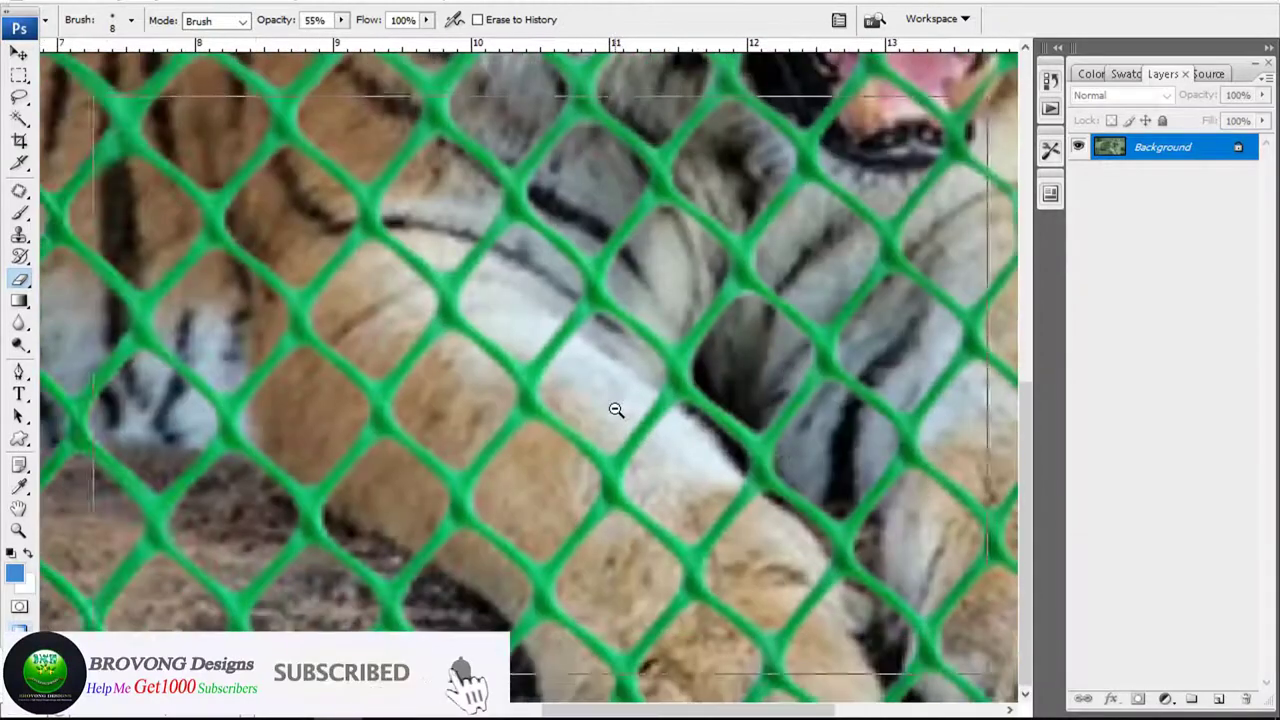
scroll(612, 400, "down", 2)
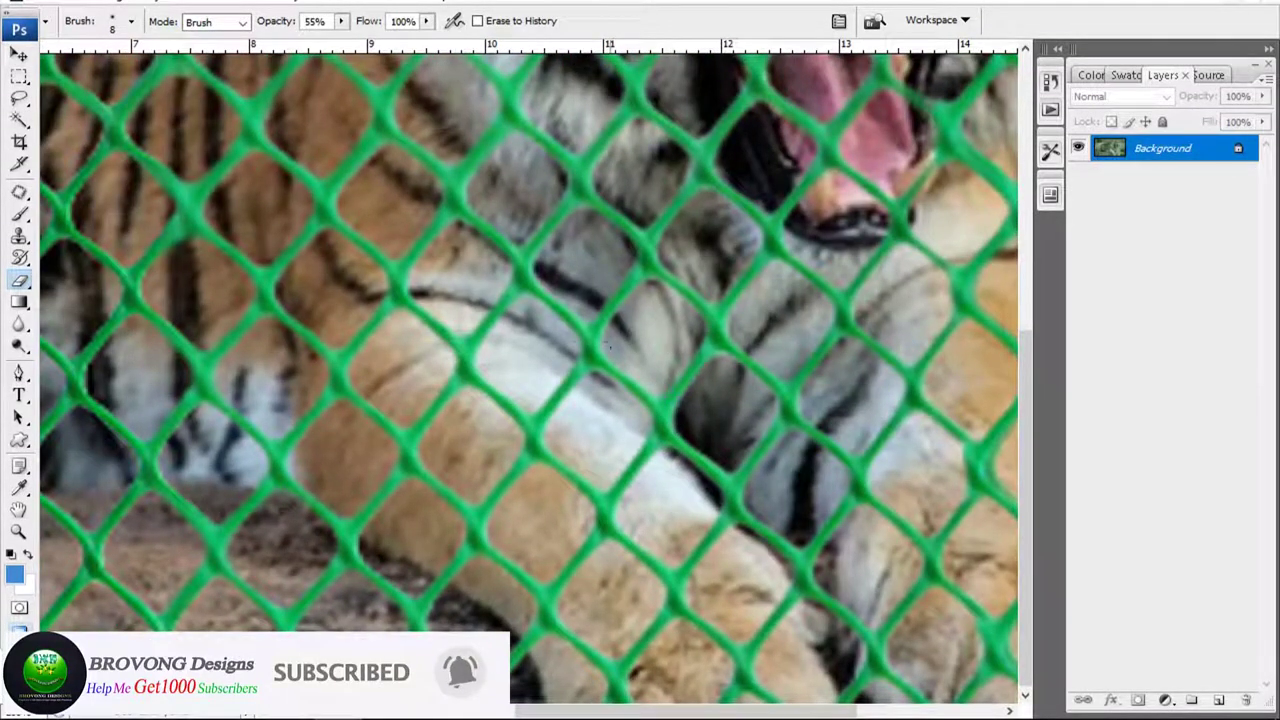
key("s")
right_click(590, 352)
Choose a smaller soft clone brush and clone fur over the first green strand on the leg
left_click(637, 530)
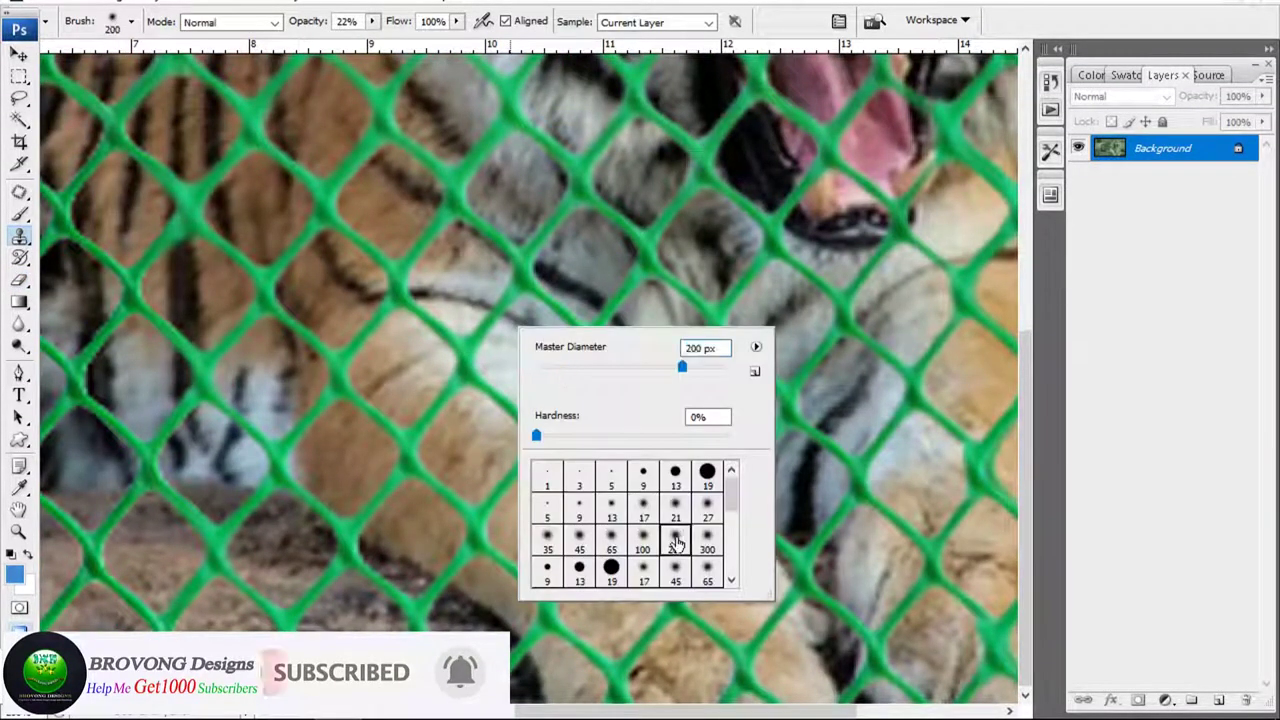
right_click(600, 420)
key("Return")
scroll(579, 441, "up", 1)
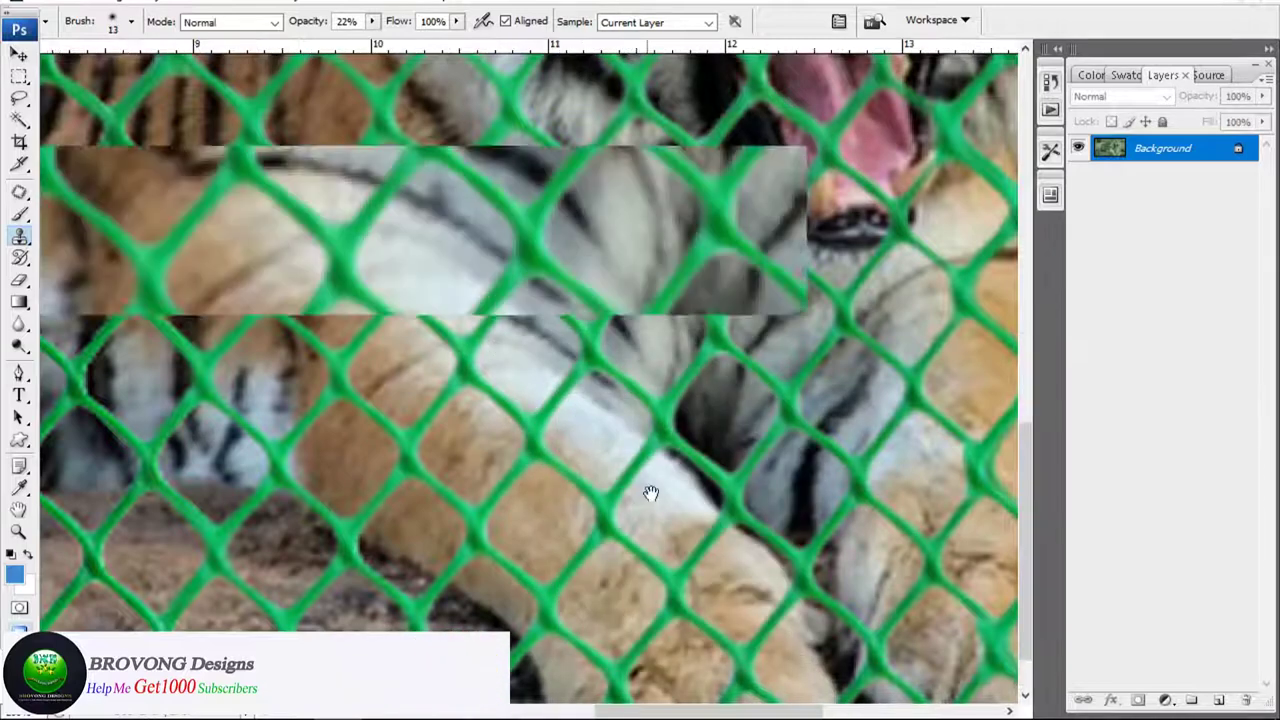
left_click(488, 412)
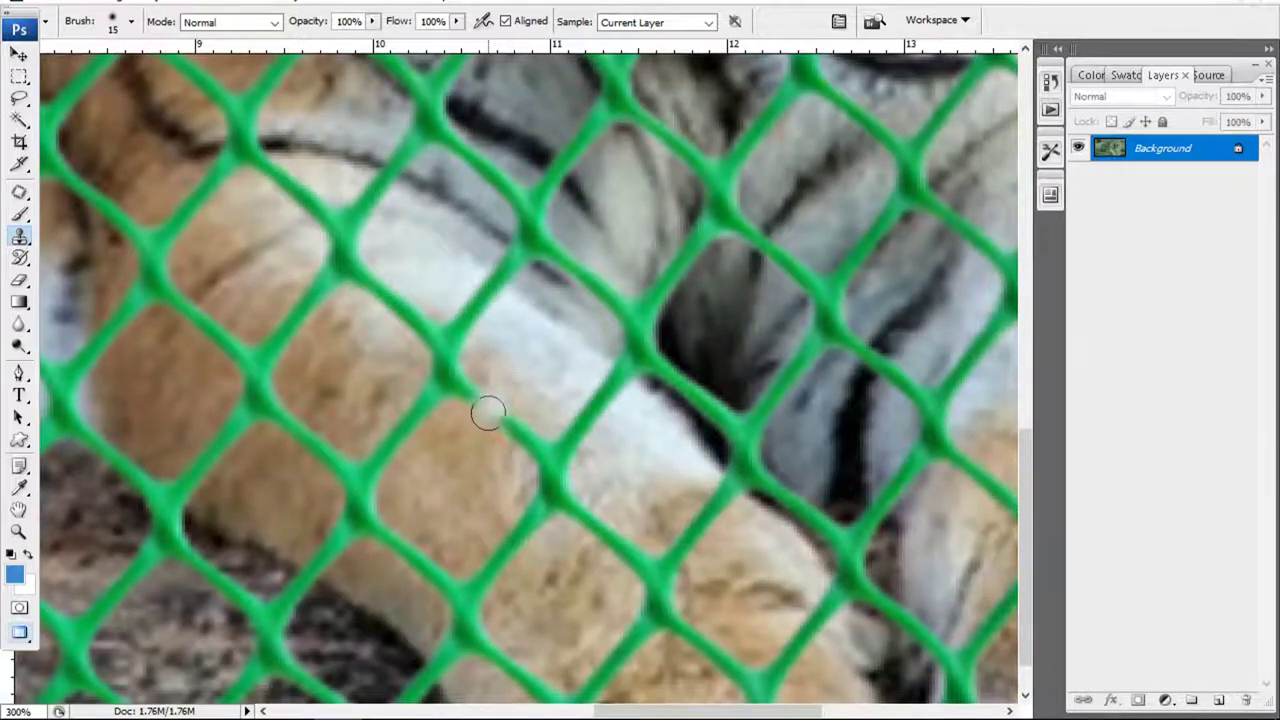
left_click(507, 420)
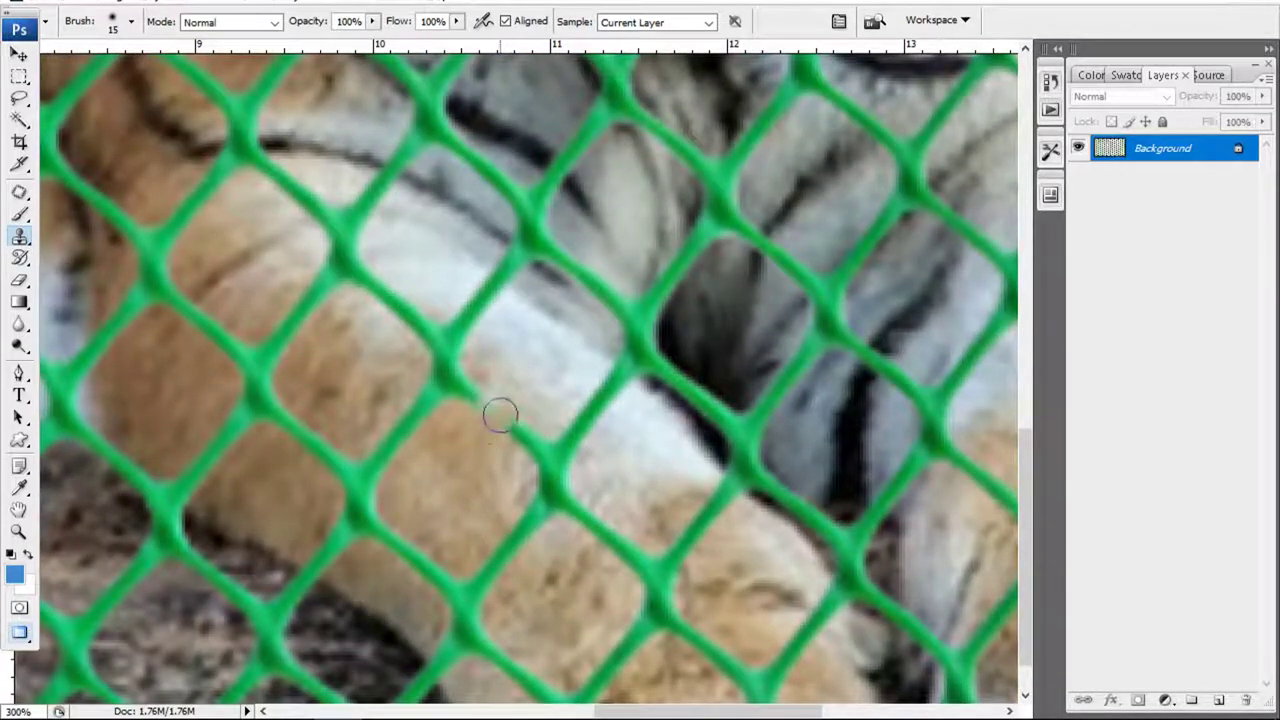
Enlarge the brush to 27 px and paint cloned fur over the net strand on the leg
right_click(561, 435)
left_click_drag(578, 412, 600, 412)
mouse_move(520, 434)
left_mouse_down()
mouse_move(466, 380)
mouse_move(461, 429)
left_mouse_up()
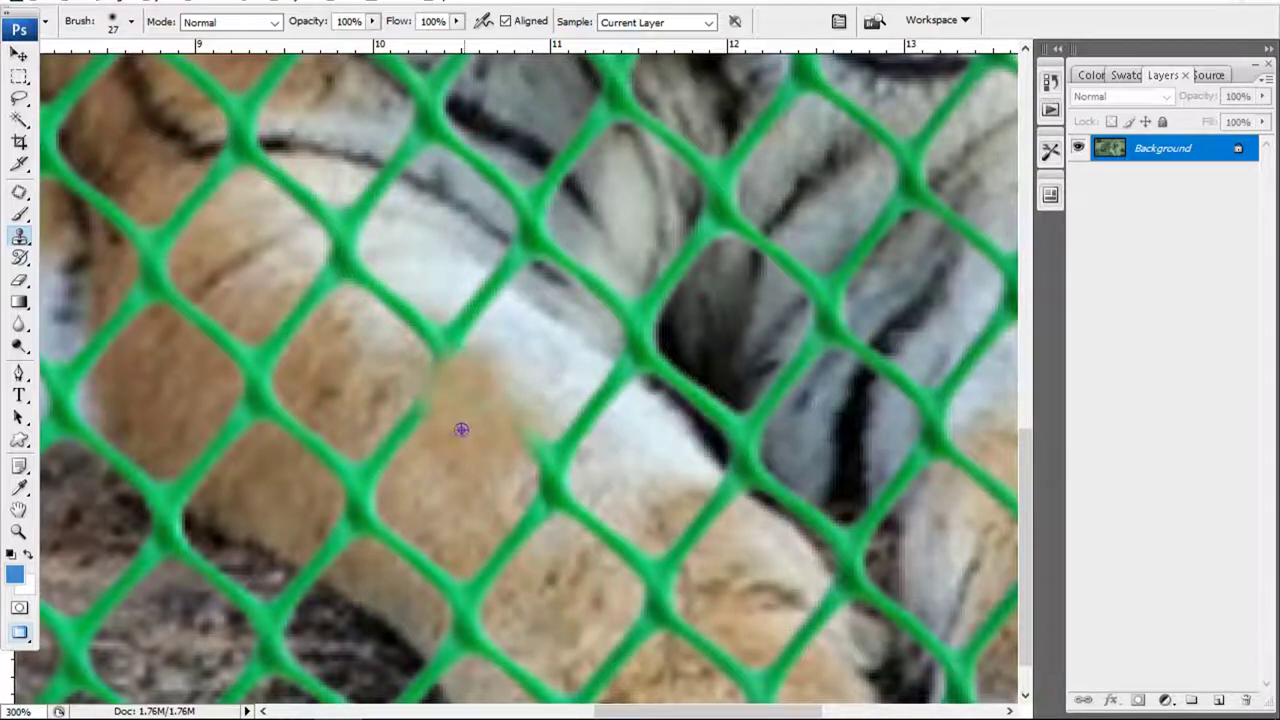
right_click(476, 406)
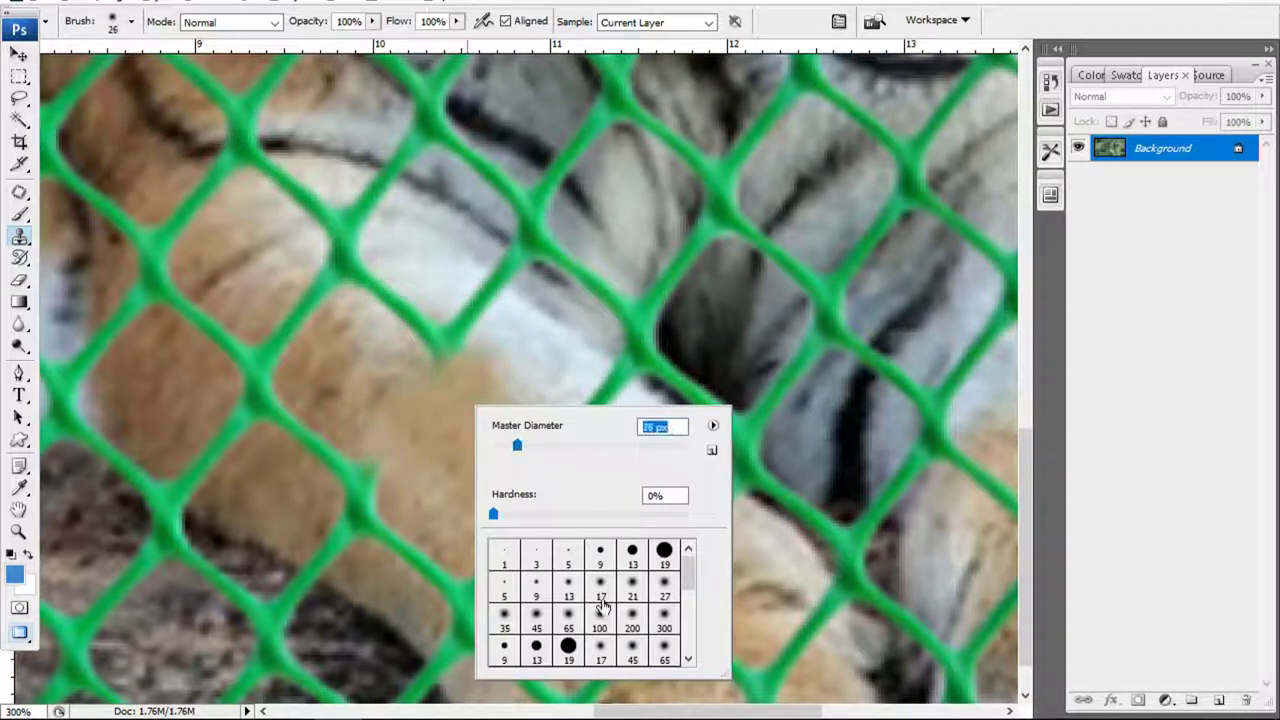
double_click(601, 612)
right_click(516, 430)
left_click(543, 476)
key("Return")
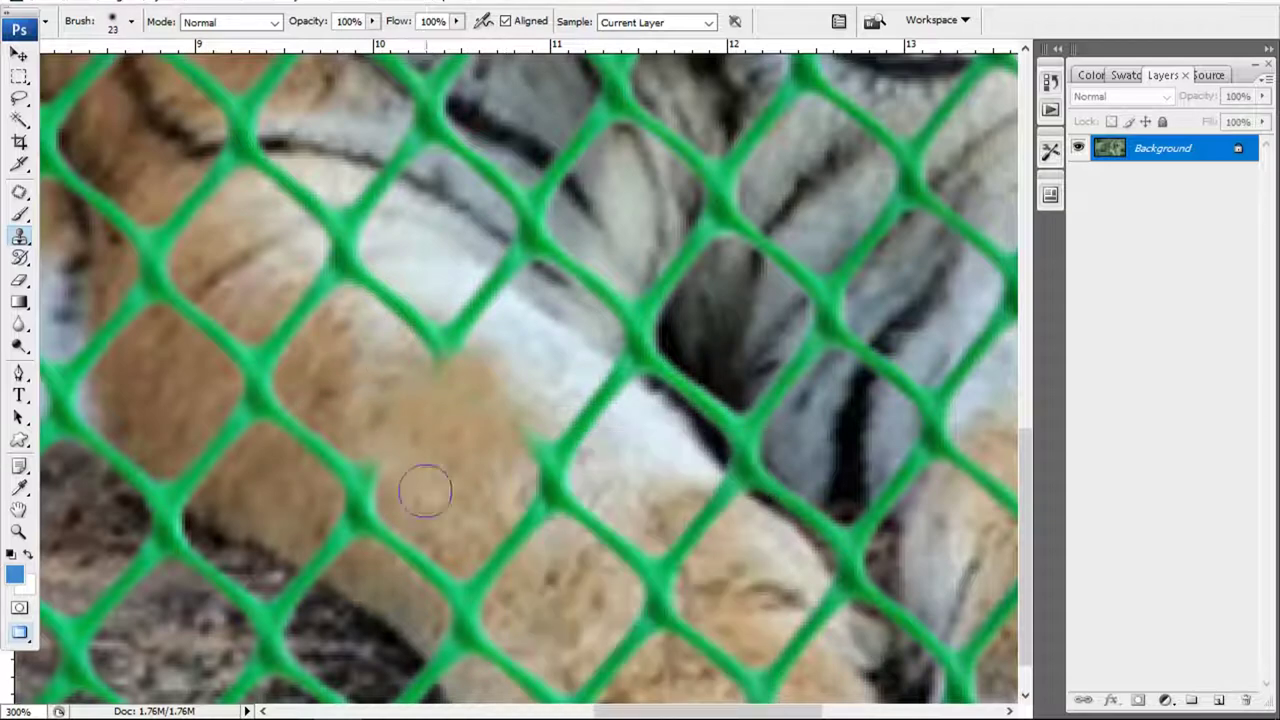
Set the clone brush diameter to 28 px and view the image at 100%
right_click(425, 490)
left_click_drag(459, 476, 465, 476)
key("Return")
key("Return")
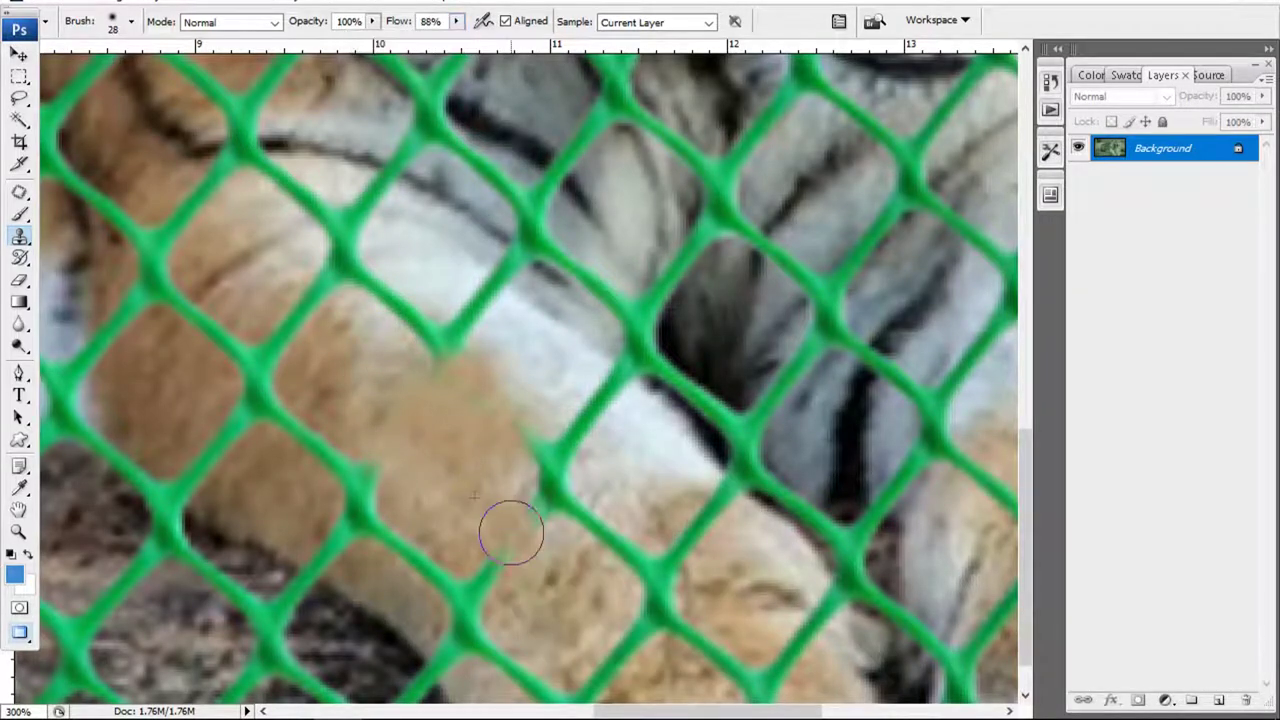
scroll(508, 528, "down", 1)
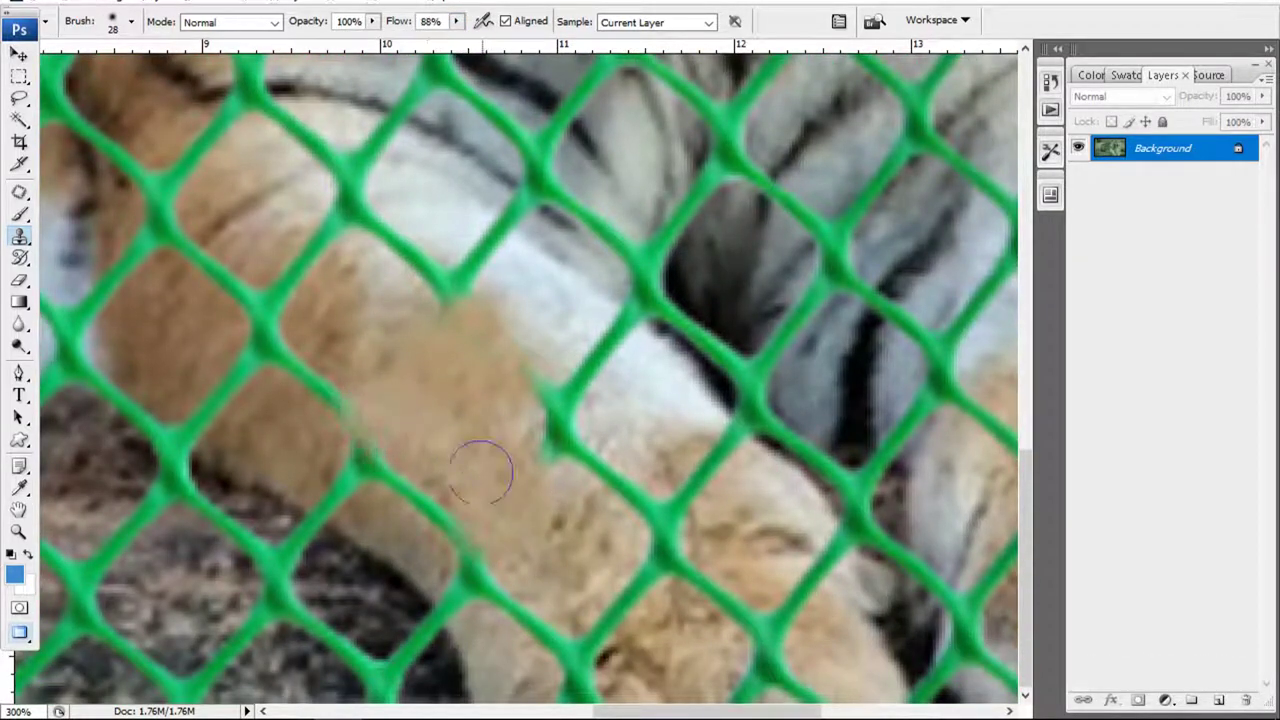
key("ctrl+plus")
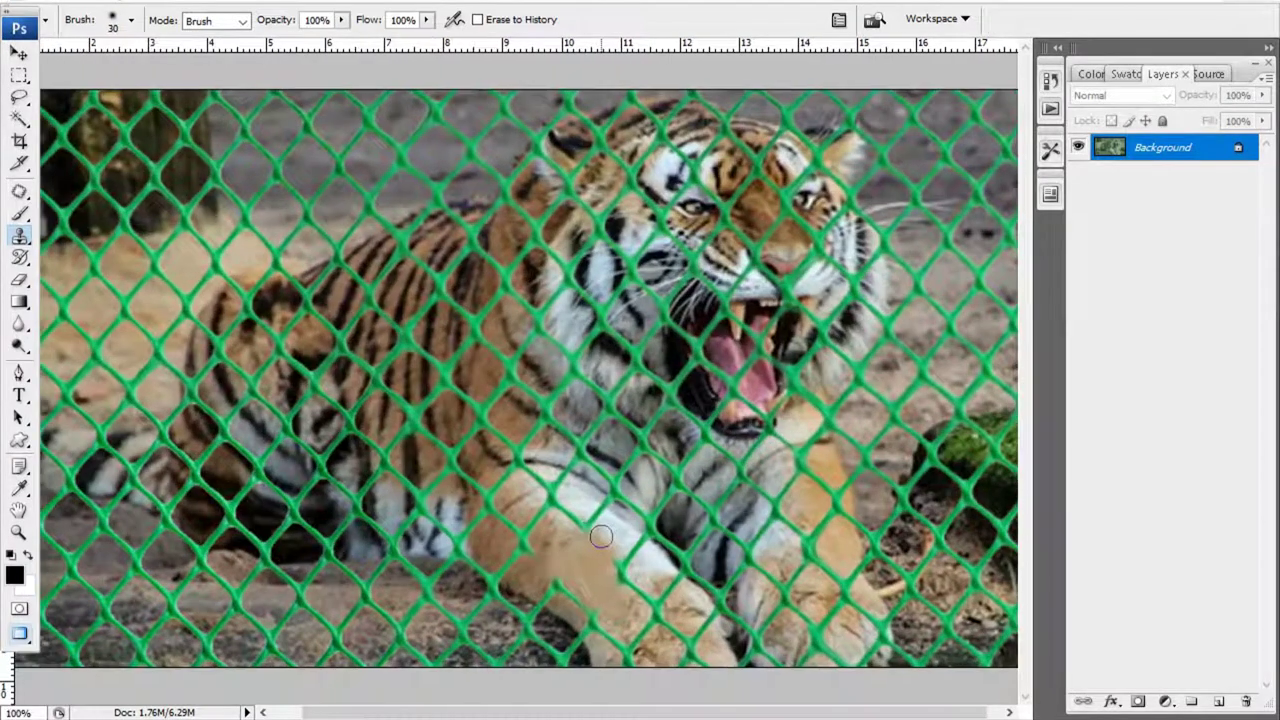
Set the clone brush to 35 px and zoom to 200% on the tiger's leg
right_click(583, 546)
key("Return")
right_click(568, 553)
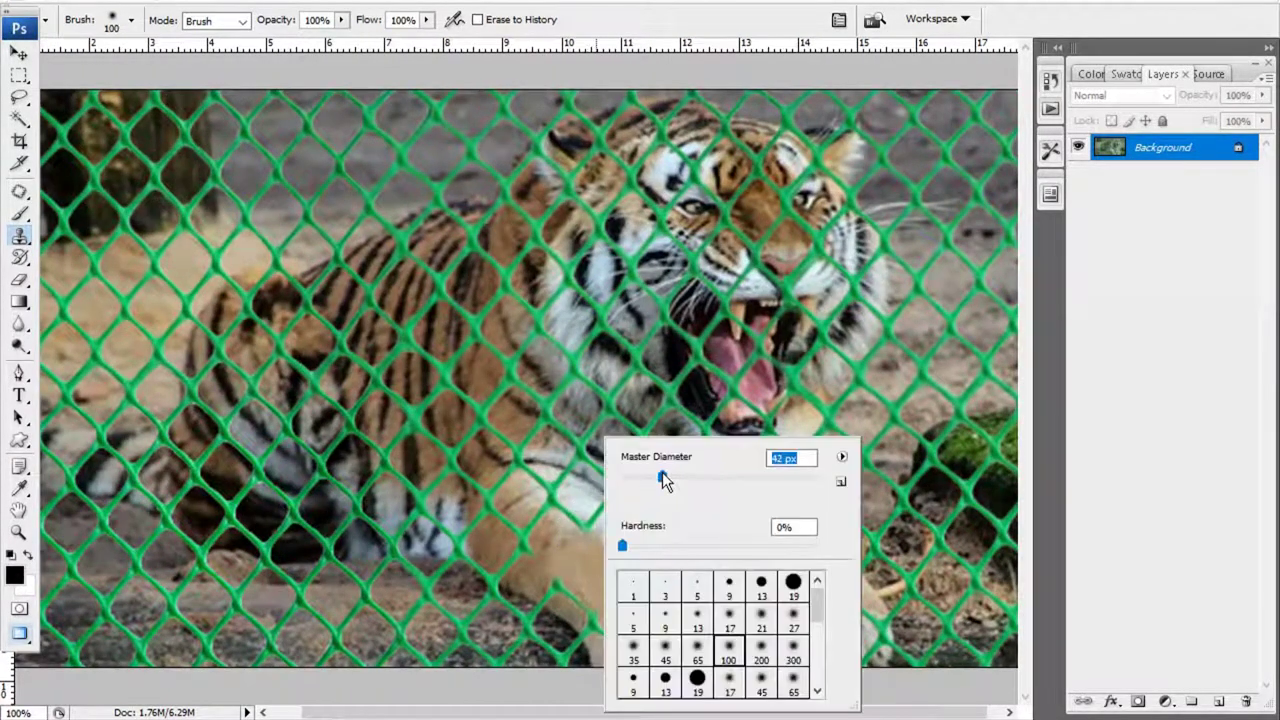
type("35")
key("Return")
left_click(585, 541)
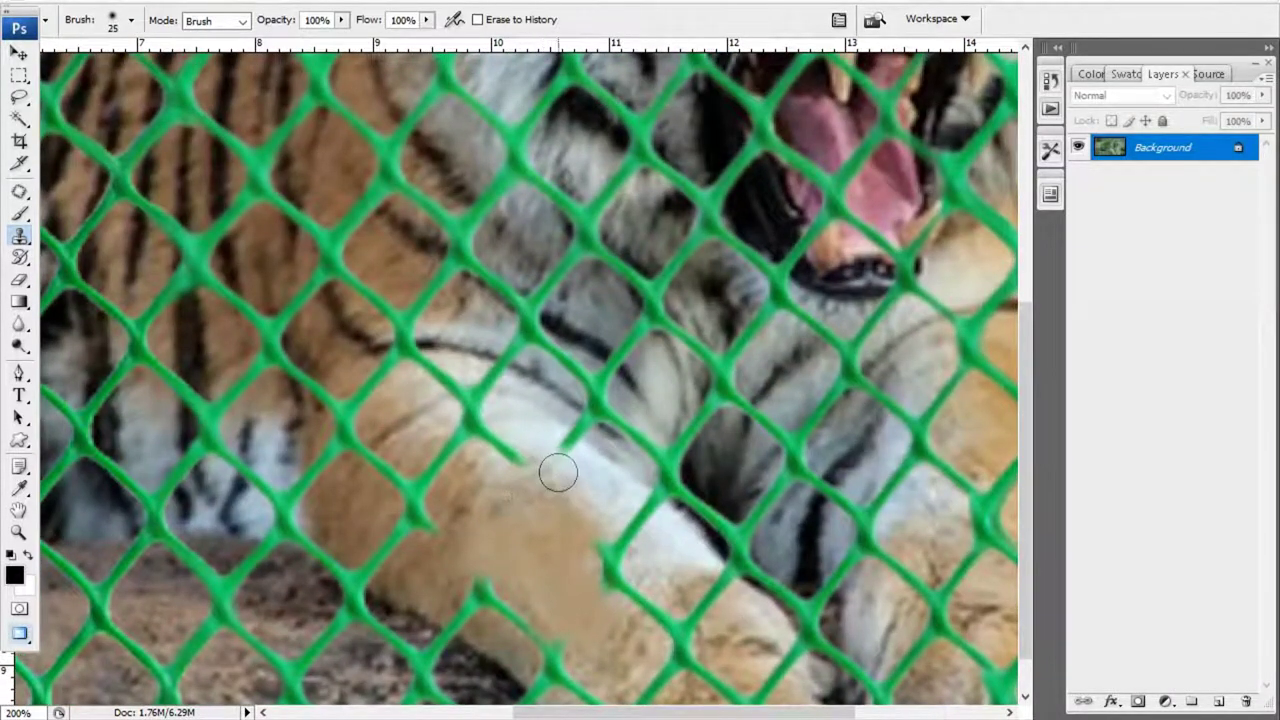
Clone fur over the fence strands along the leg and near the paw
left_click_drag(488, 430, 498, 421)
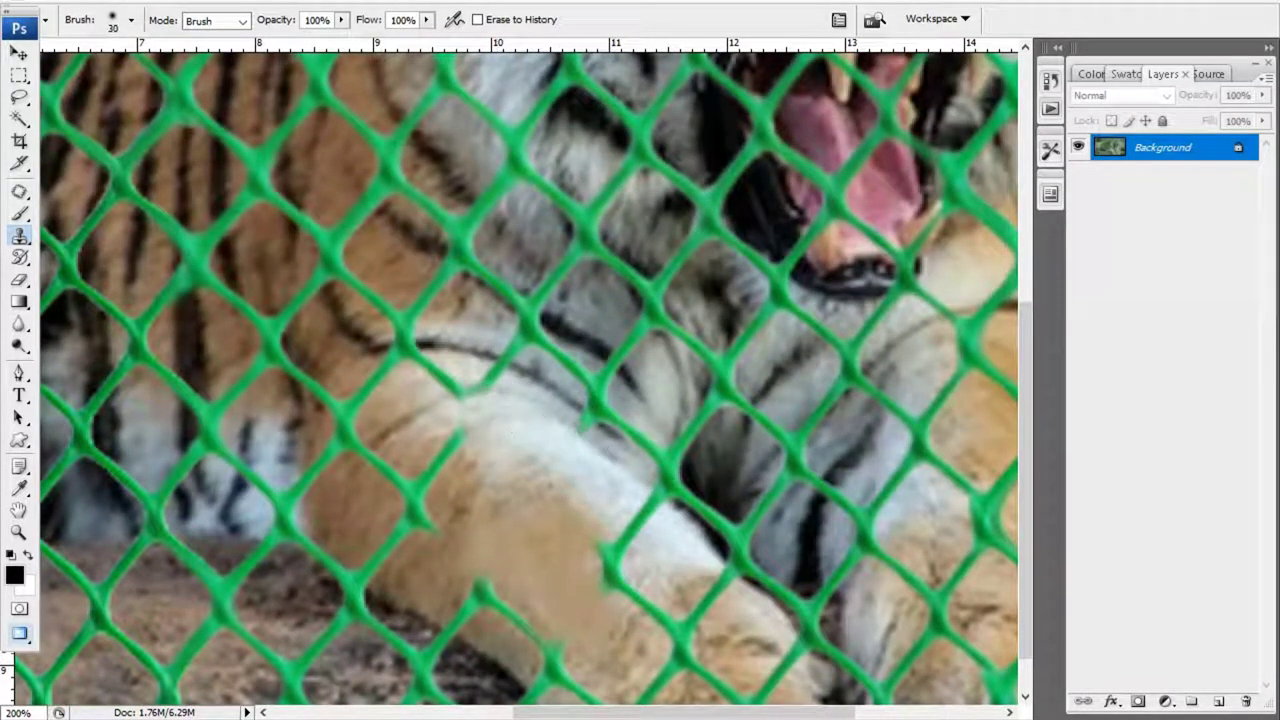
left_click_drag(393, 563, 432, 535)
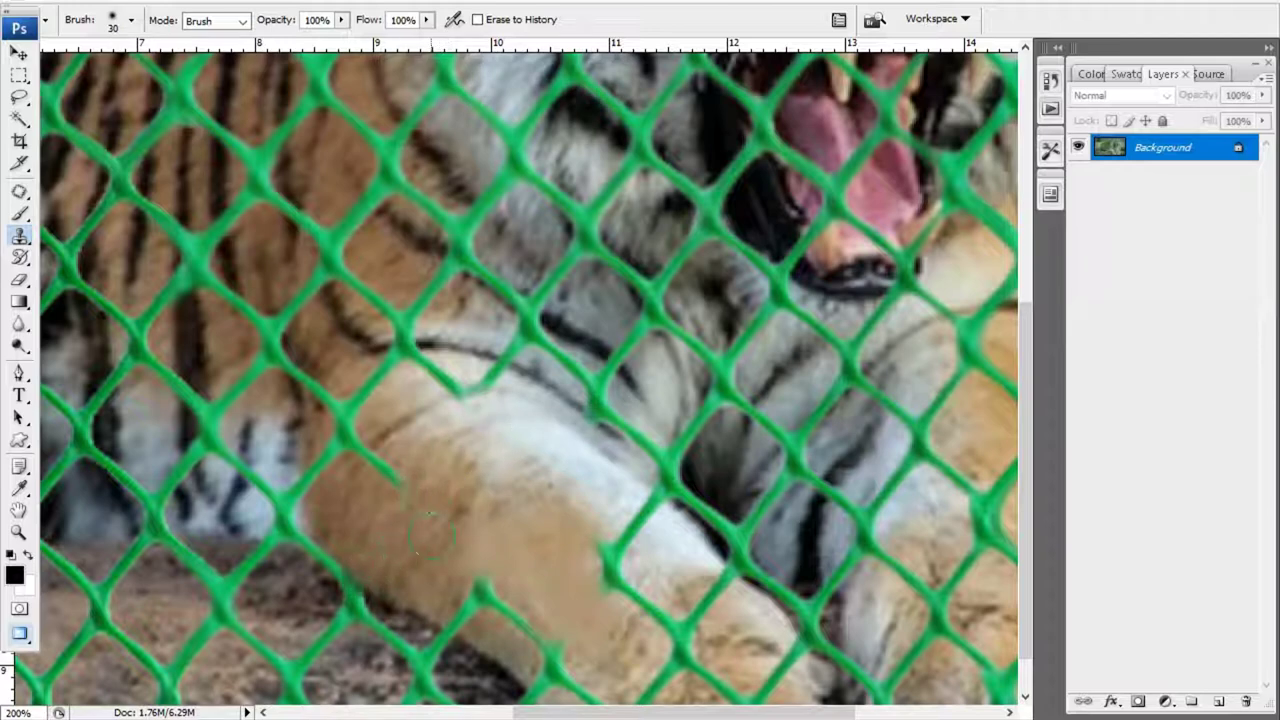
left_click_drag(481, 490, 371, 445)
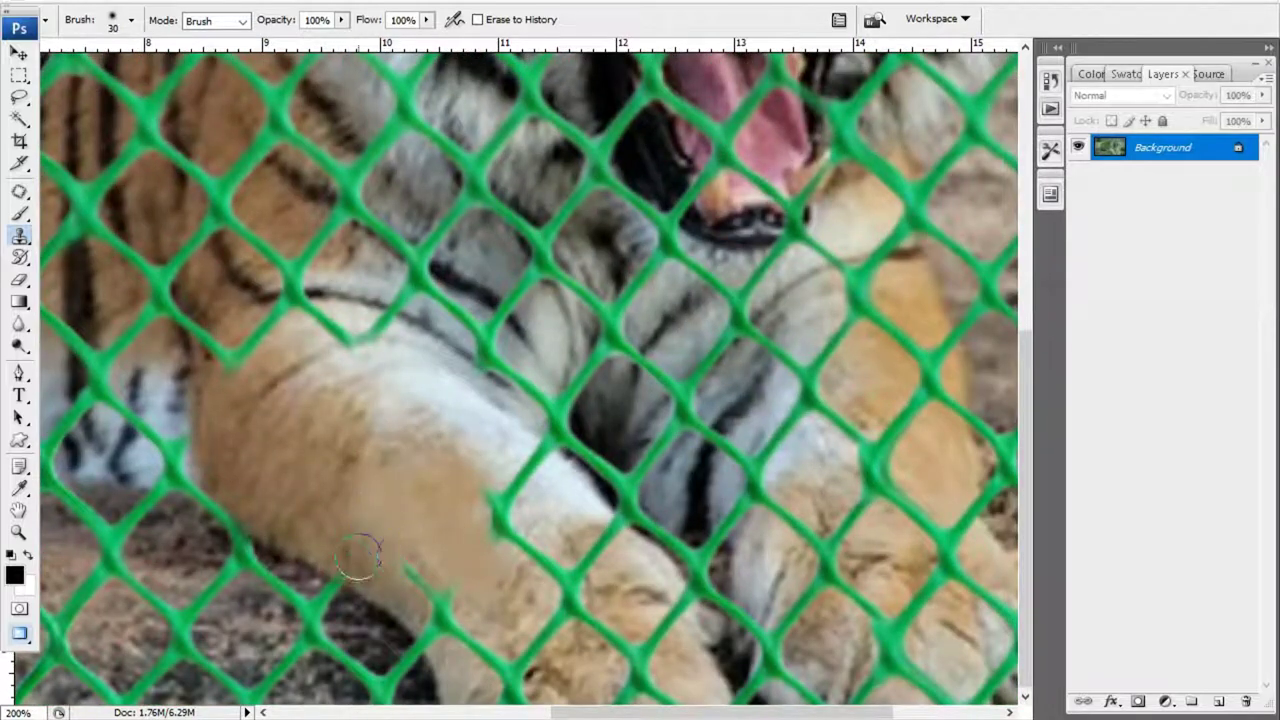
mouse_move(360, 555)
left_mouse_down()
mouse_move(457, 594)
mouse_move(414, 623)
mouse_move(478, 668)
mouse_move(514, 606)
mouse_move(553, 622)
left_mouse_up()
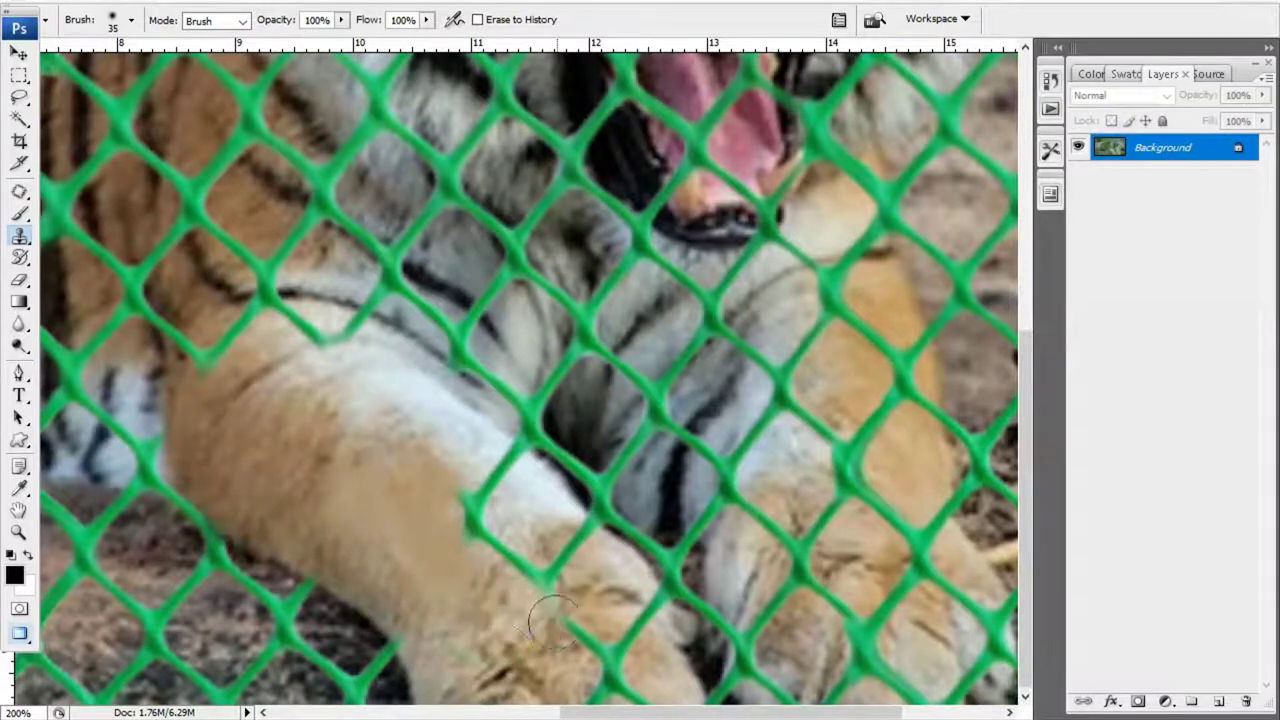
left_click_drag(355, 473, 464, 512)
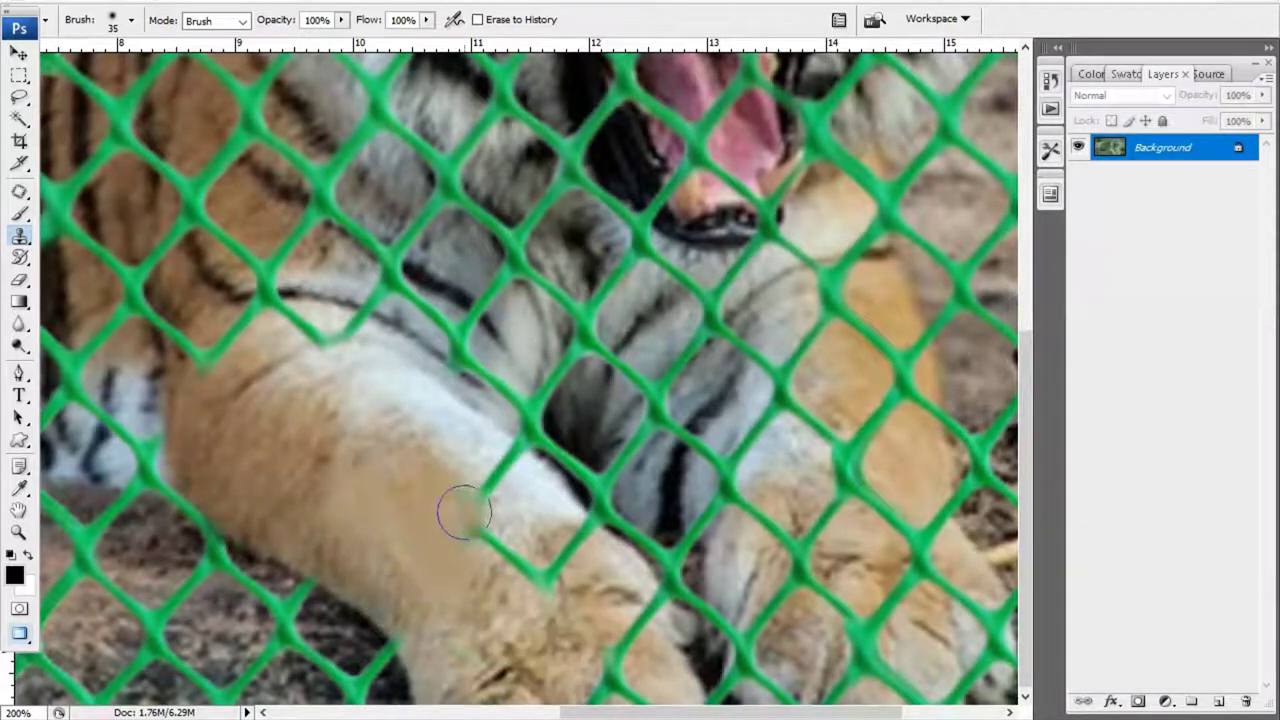
mouse_move(458, 566)
left_mouse_down()
mouse_move(502, 603)
mouse_move(502, 538)
mouse_move(446, 457)
mouse_move(526, 500)
left_mouse_up()
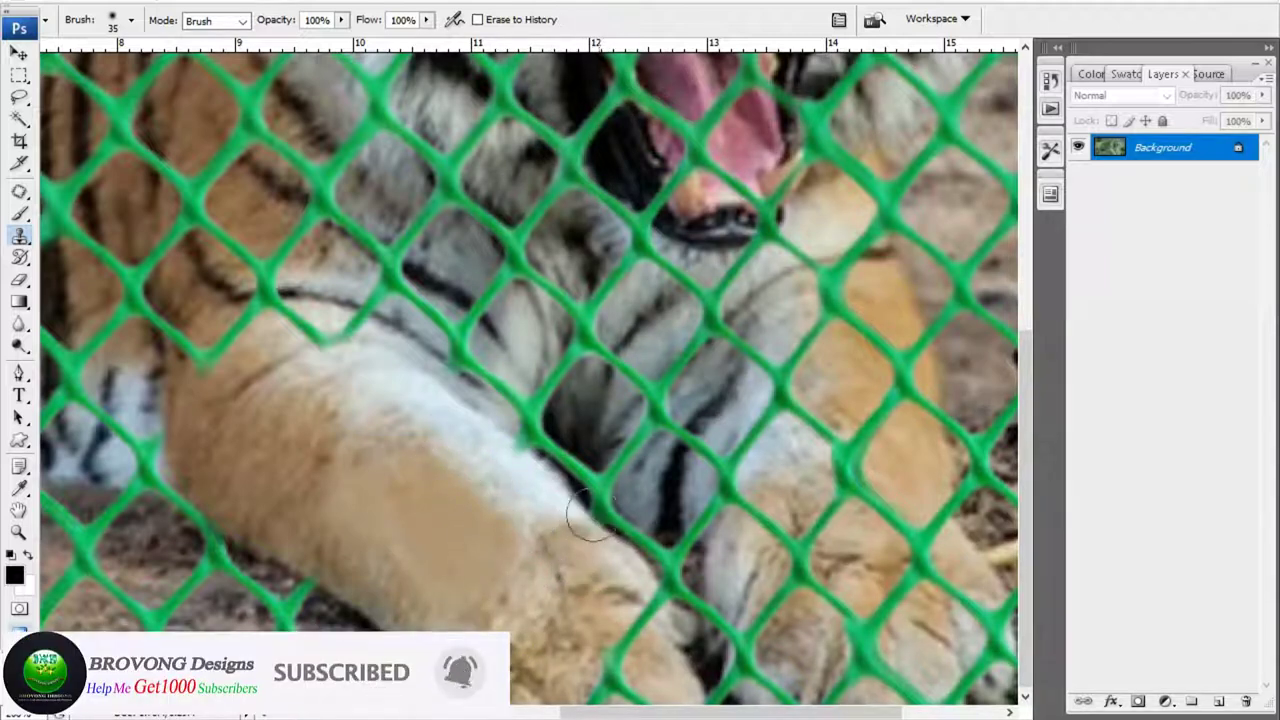
Clone over the fence beside the chest and shrink the brush to 15 px
right_click(643, 438)
key("Return")
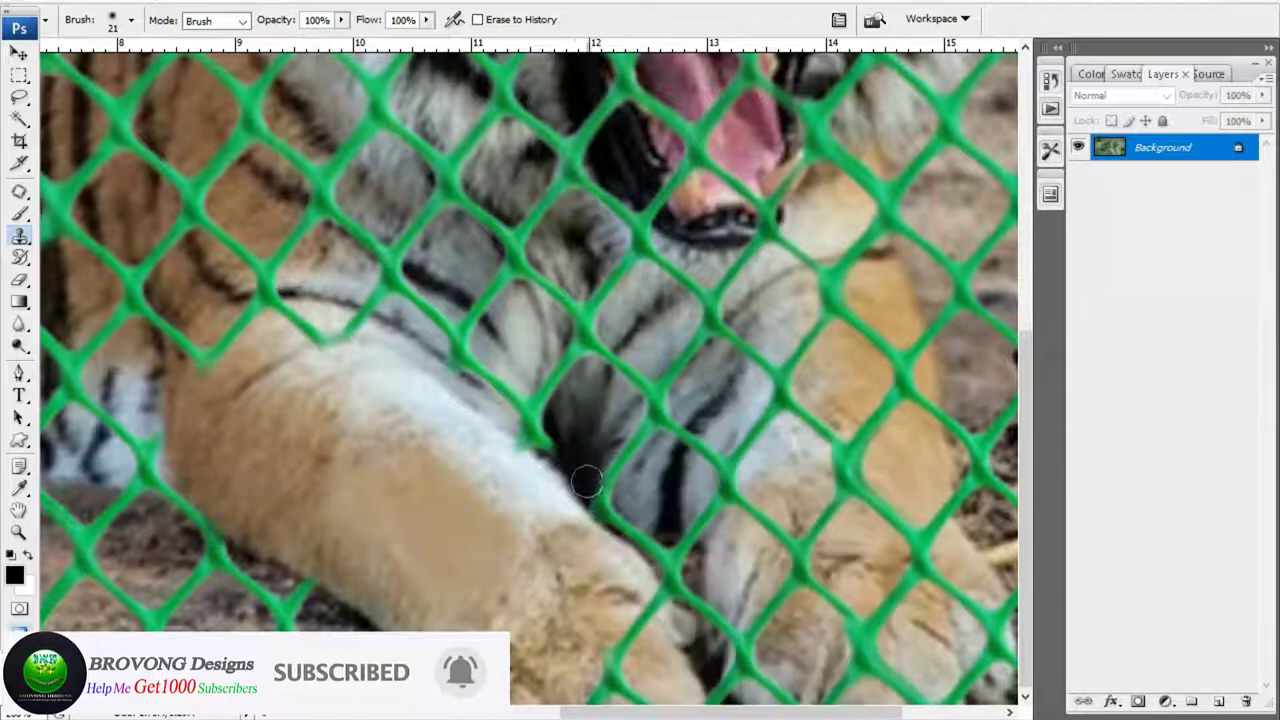
left_click_drag(587, 481, 530, 420)
right_click(490, 420)
key("Return")
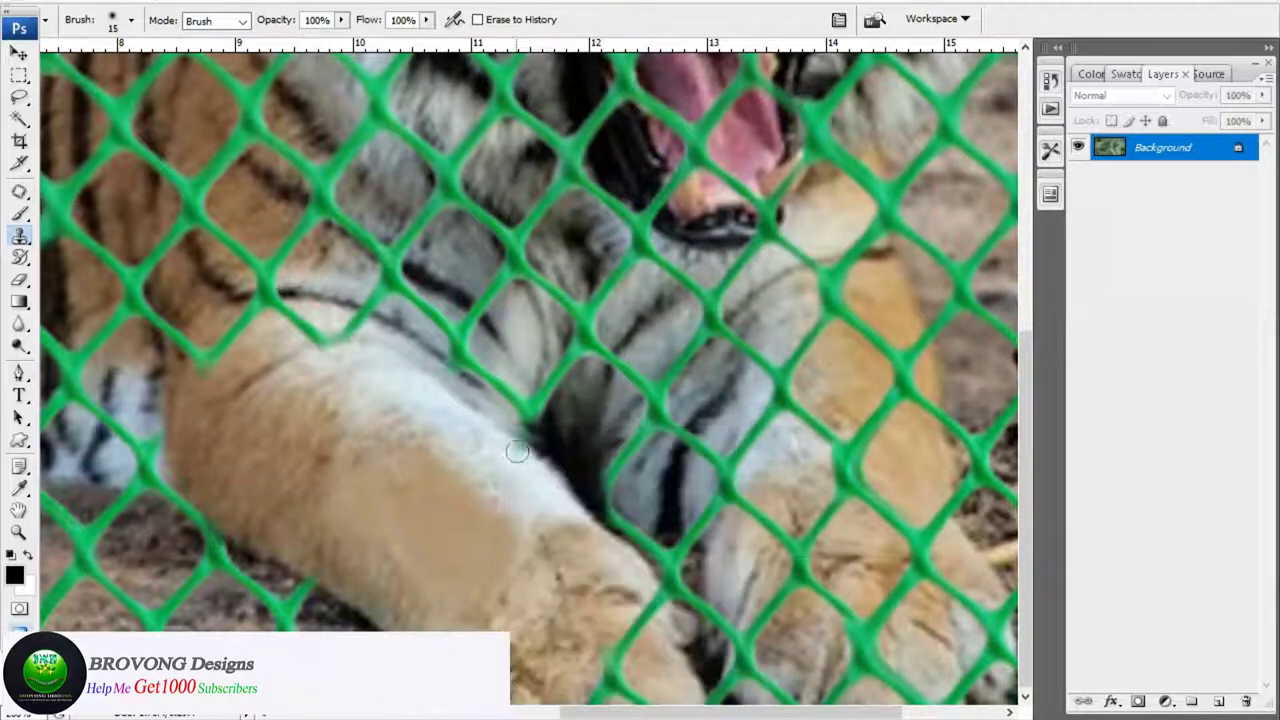
scroll(520, 517, "up", 1)
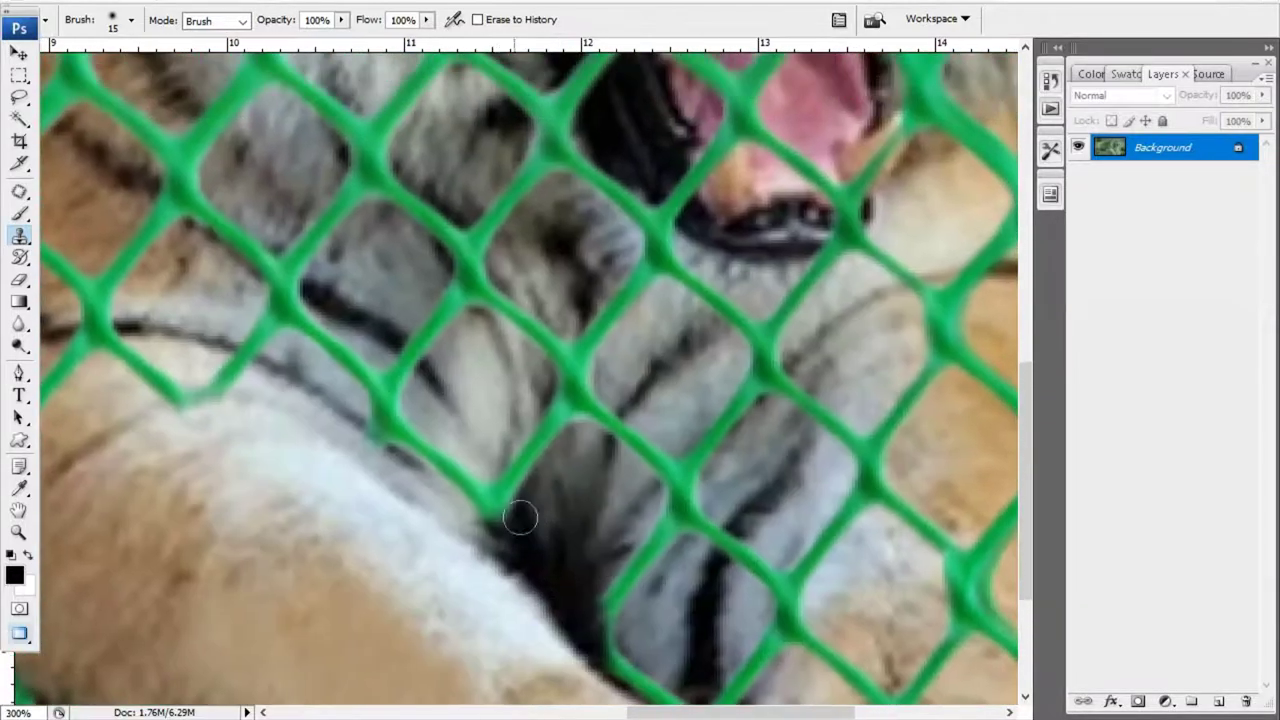
right_click(499, 445)
Clone fur over the strand by the chest and the lower-left fence strand
key("Return")
mouse_move(510, 525)
left_mouse_down()
mouse_move(529, 429)
mouse_move(594, 423)
mouse_move(594, 457)
mouse_move(629, 491)
mouse_move(541, 445)
mouse_move(457, 491)
mouse_move(520, 525)
mouse_move(509, 540)
mouse_move(435, 468)
left_mouse_up()
scroll(520, 457, "down", 2)
scroll(457, 491, "down", 2)
scroll(549, 466, "down", 1)
scroll(435, 468, "down", 1)
mouse_move(470, 530)
left_mouse_down()
mouse_move(401, 622)
mouse_move(443, 634)
mouse_move(391, 666)
left_mouse_up()
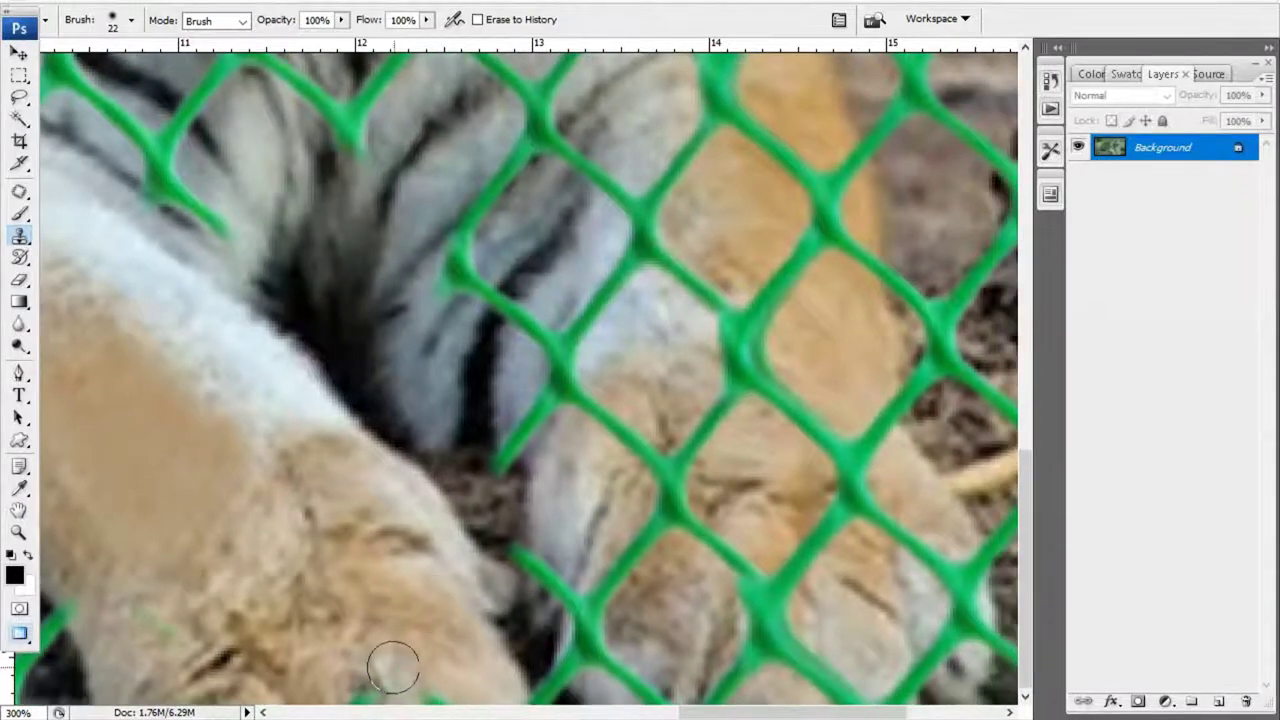
left_click_drag(498, 638, 502, 624)
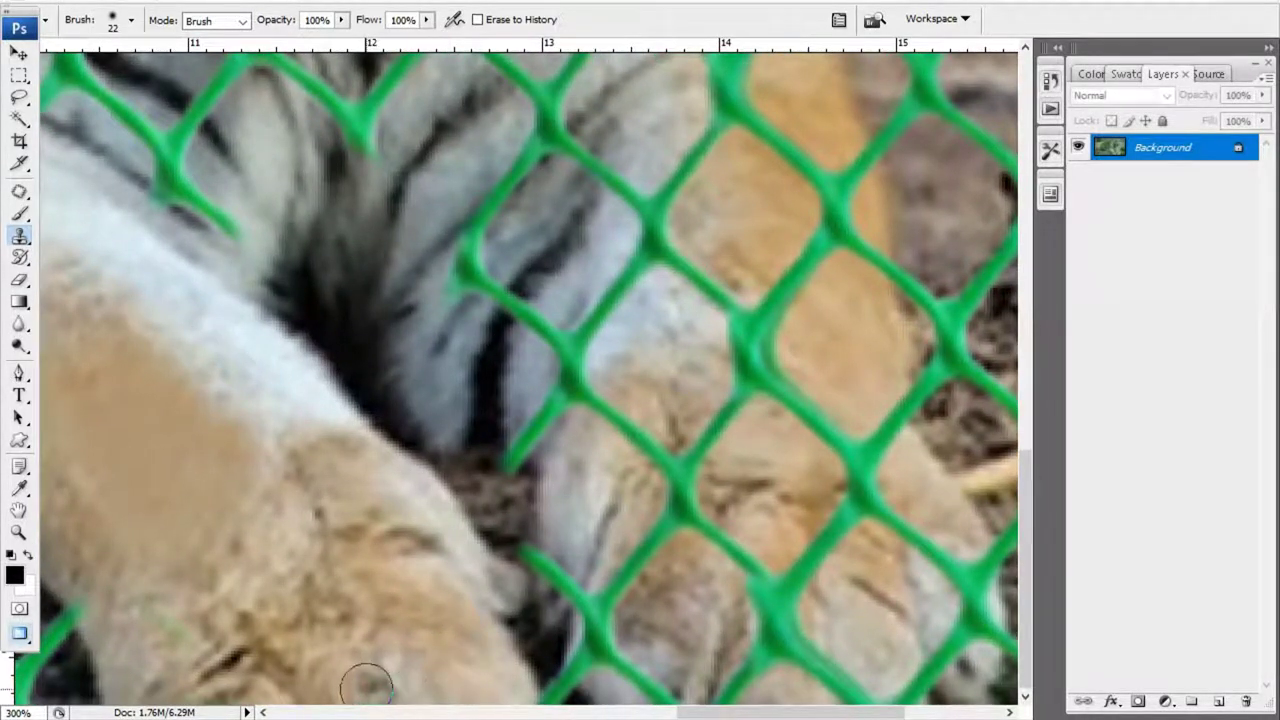
Cover the lower fence strand and two strands on the paw with cloned fur
scroll(500, 606, "right", 2)
mouse_move(514, 651)
left_mouse_down()
mouse_move(480, 606)
mouse_move(588, 528)
left_mouse_up()
scroll(506, 560, "up", 1)
scroll(506, 560, "right", 1)
left_click_drag(587, 603, 575, 601)
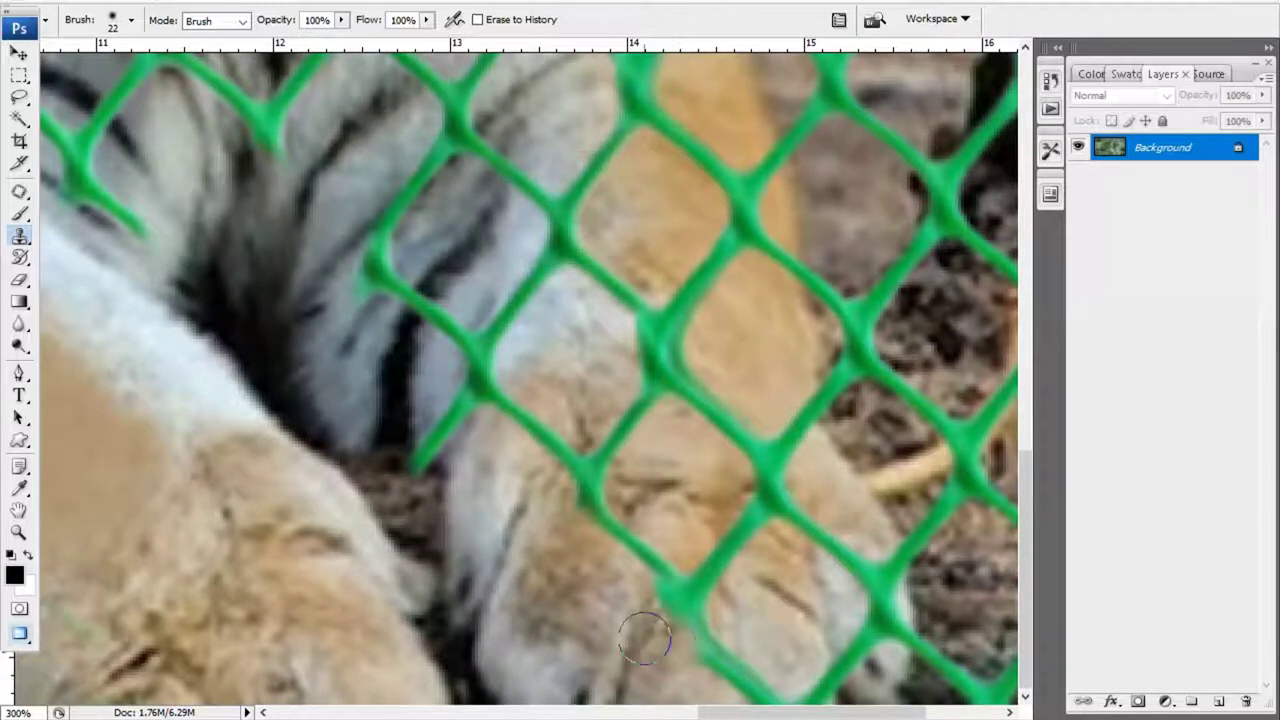
scroll(571, 651, "right", 5)
scroll(600, 650, "right", 2)
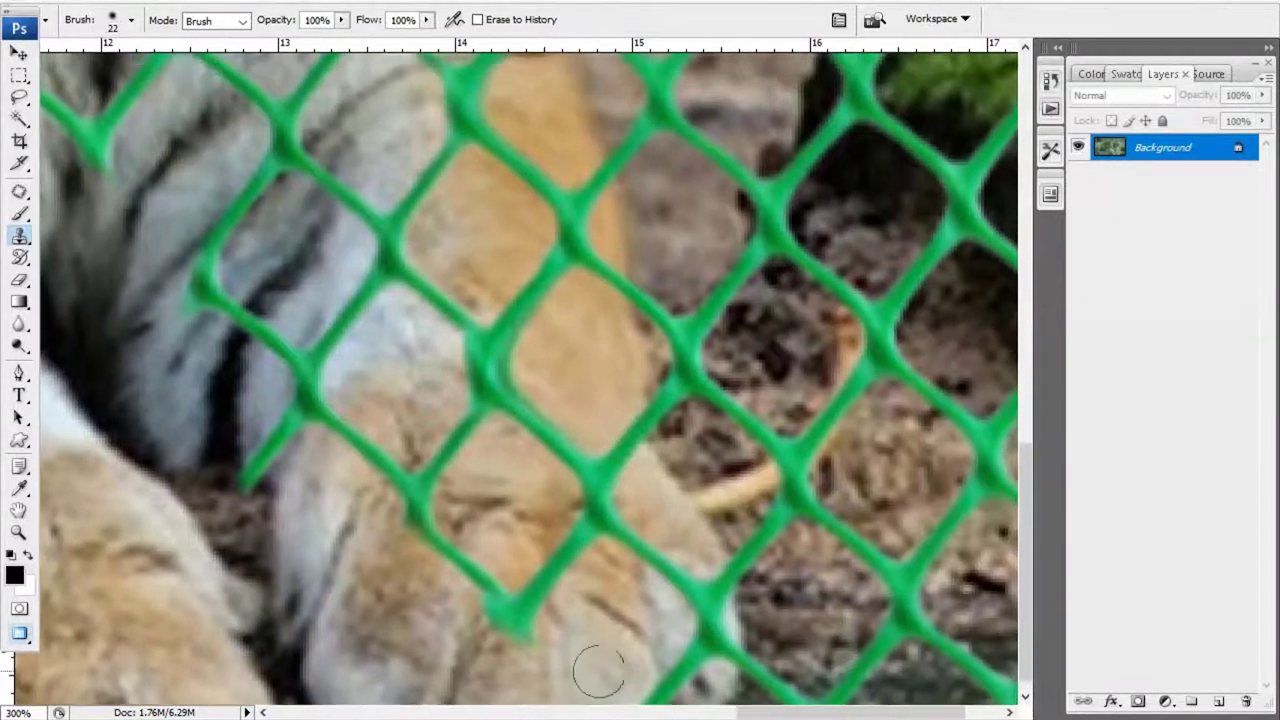
left_click_drag(580, 560, 605, 490)
mouse_move(649, 684)
left_mouse_down()
mouse_move(690, 640)
mouse_move(714, 643)
left_mouse_up()
Clone away the strand ends on the paw and the strand running down the leg
scroll(663, 615, "up", 1)
scroll(663, 615, "right", 1)
scroll(663, 615, "down", 1)
scroll(663, 615, "left", 1)
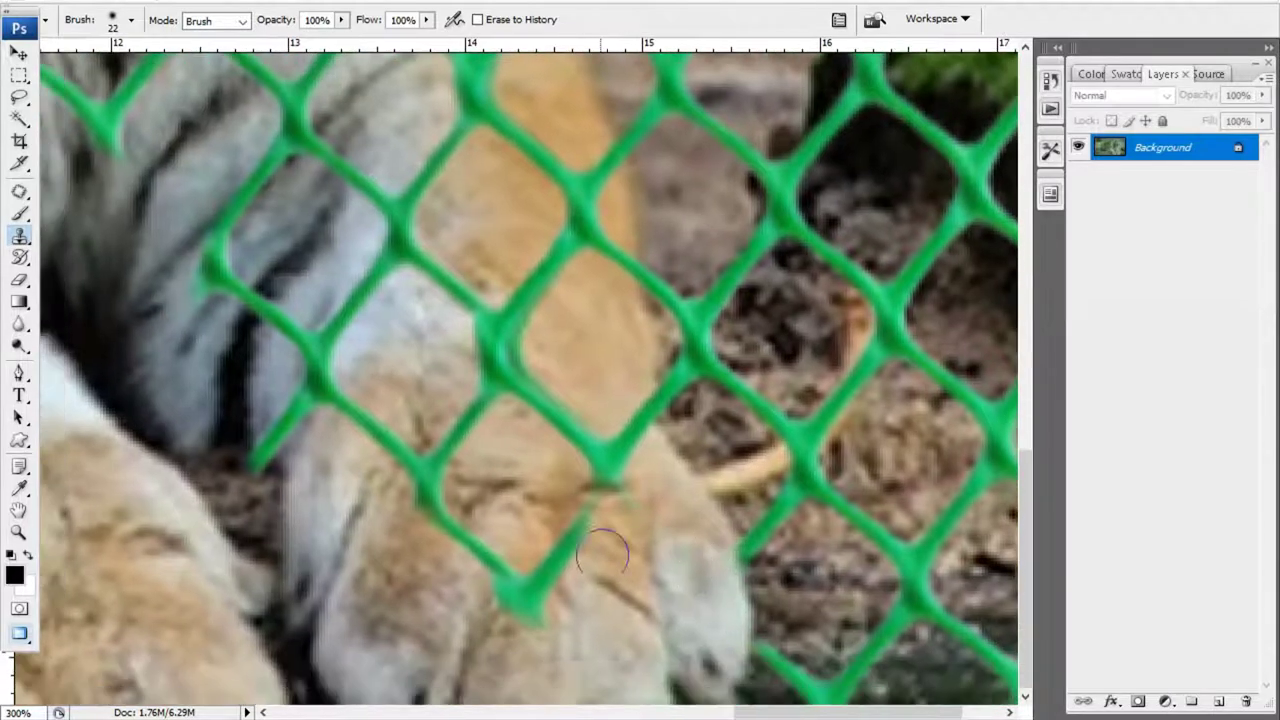
scroll(586, 591, "left", 1)
scroll(600, 580, "left", 1)
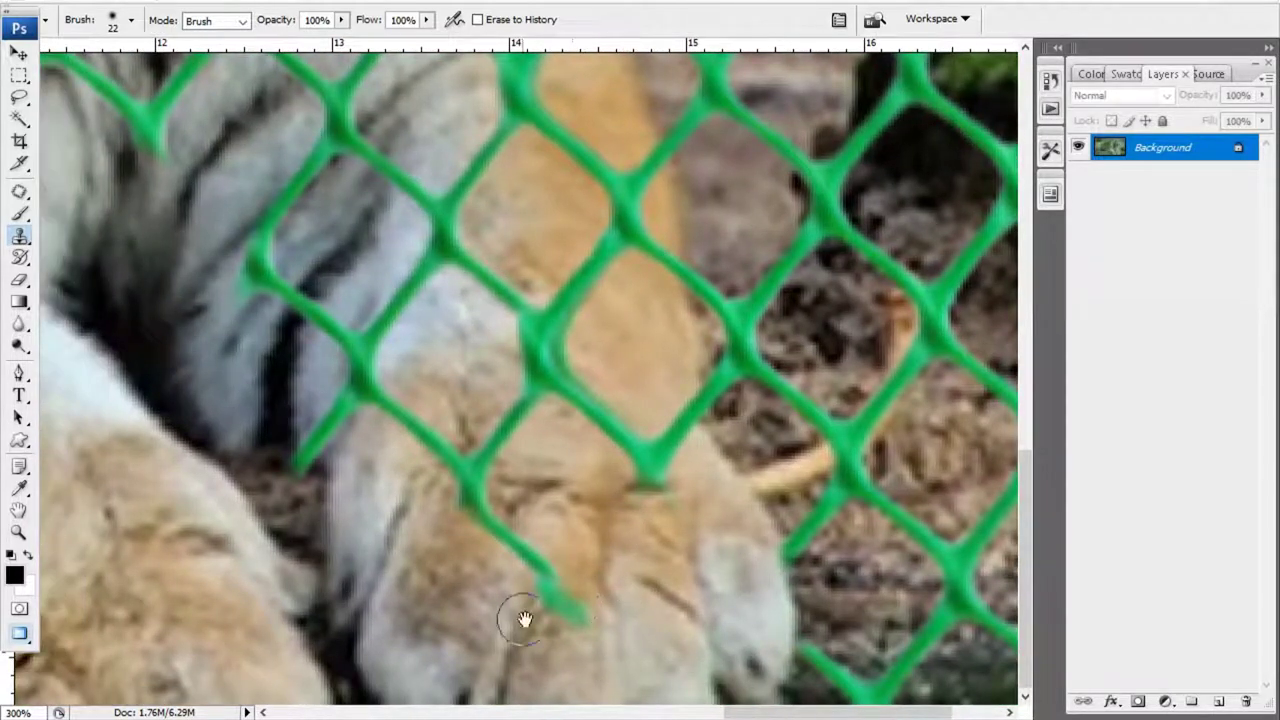
mouse_move(524, 620)
left_mouse_down()
mouse_move(557, 608)
mouse_move(548, 592)
left_mouse_up()
scroll(510, 556, "up", 1)
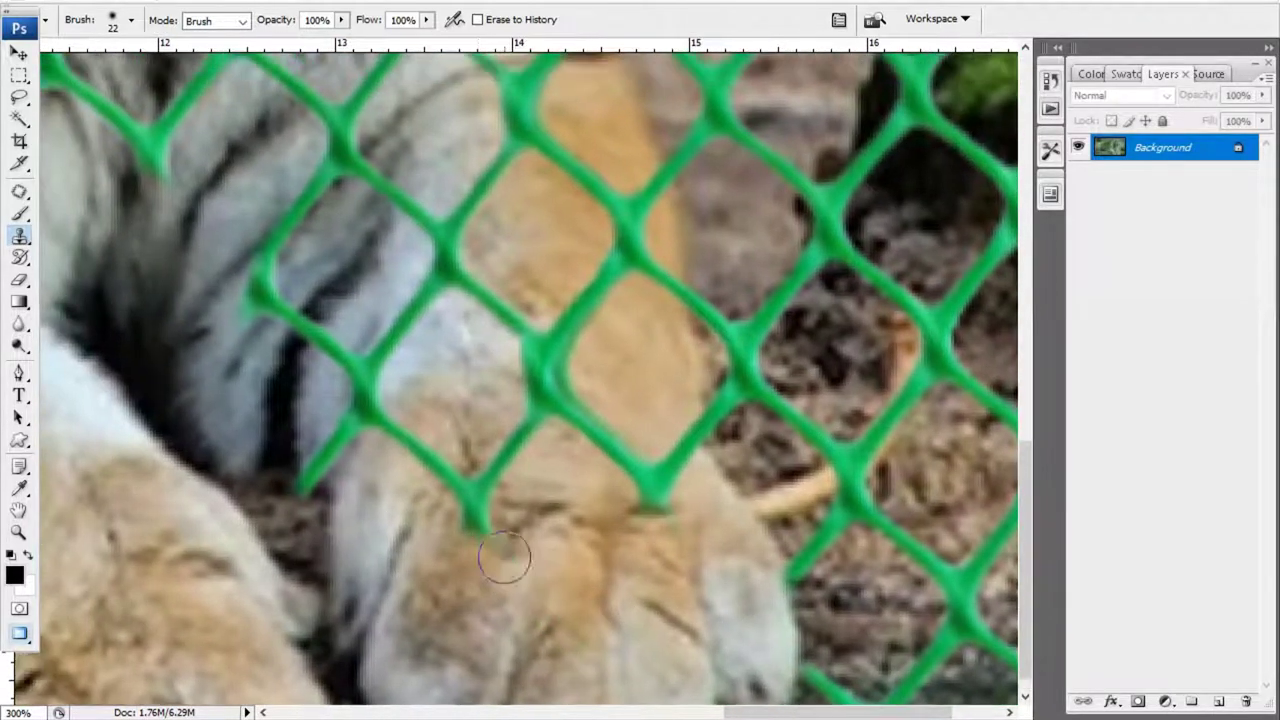
mouse_move(500, 550)
left_mouse_down()
mouse_move(465, 495)
mouse_move(428, 486)
mouse_move(363, 520)
left_mouse_up()
scroll(515, 515, "up", 1)
scroll(515, 515, "left", 1)
scroll(465, 535, "down", 1)
scroll(428, 486, "down", 1)
scroll(450, 512, "right", 1)
mouse_move(596, 476)
left_mouse_down()
mouse_move(590, 425)
mouse_move(700, 528)
mouse_move(736, 500)
left_mouse_up()
Cover a fence strand on the chest and one on the orange fur with cloned fur
scroll(700, 515, "up", 1)
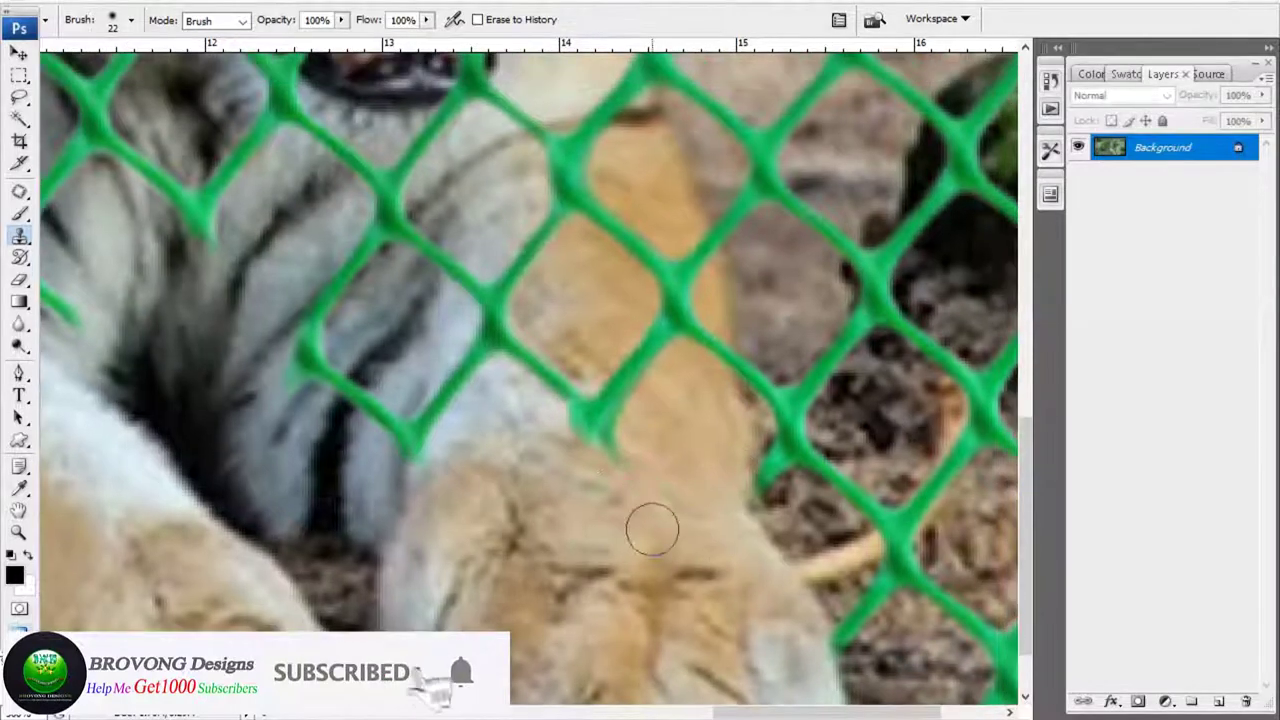
scroll(620, 440, "up", 1)
scroll(640, 450, "left", 1)
scroll(623, 440, "down", 1)
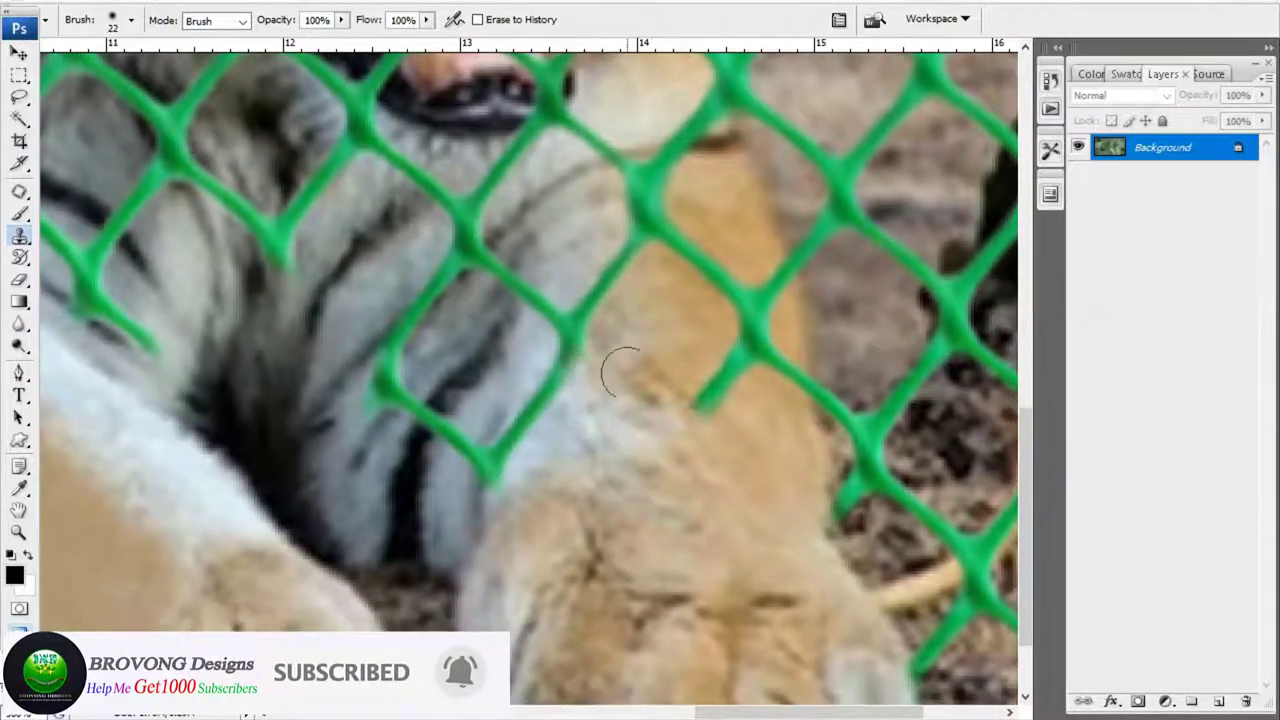
scroll(786, 377, "up", 1)
scroll(650, 400, "right", 1)
left_click_drag(656, 328, 677, 294)
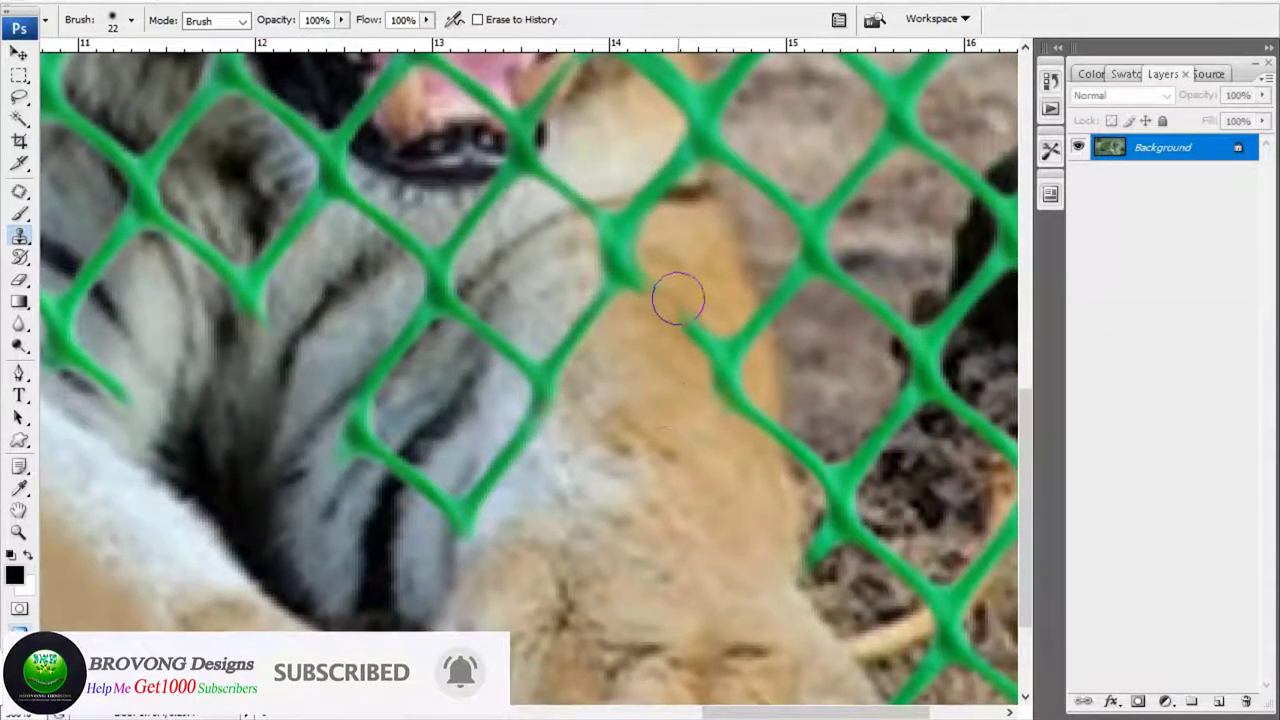
scroll(677, 294, "down", 1)
scroll(791, 363, "right", 1)
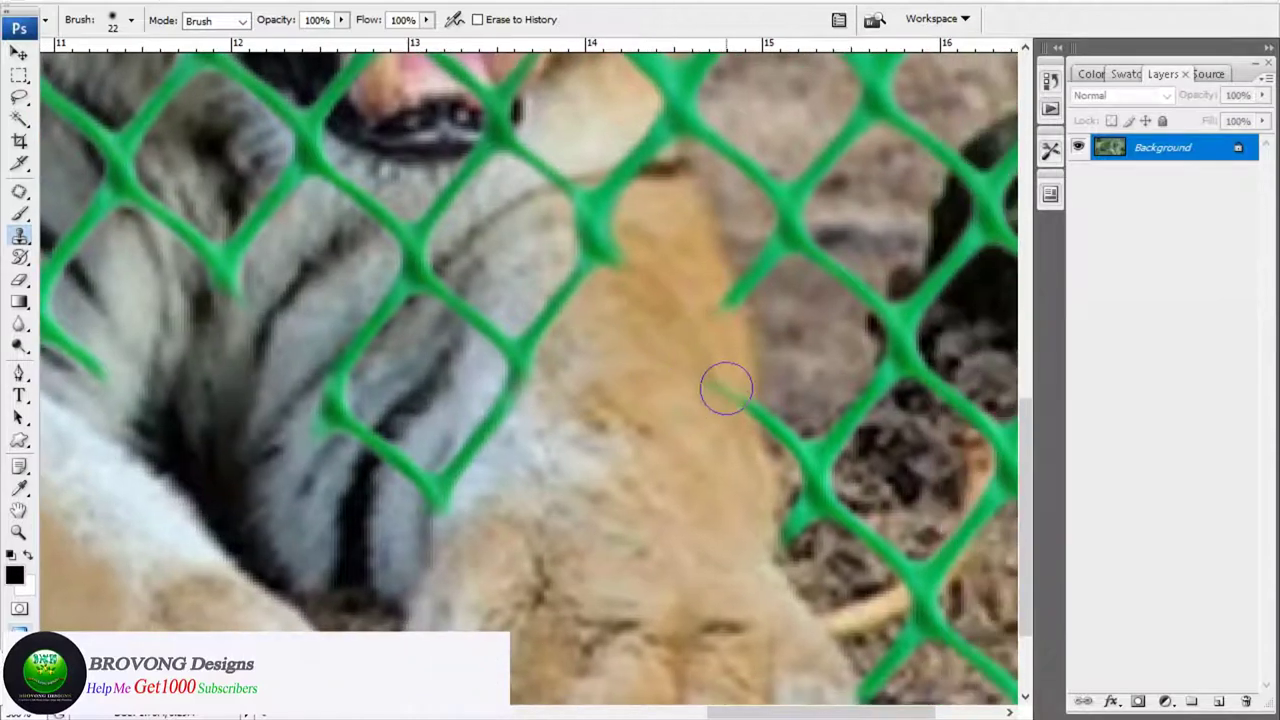
left_click_drag(726, 380, 740, 405)
scroll(709, 349, "up", 1)
scroll(570, 297, "up", 1)
Clone fur over the strands below the chin and across the chest
scroll(570, 270, "down", 1)
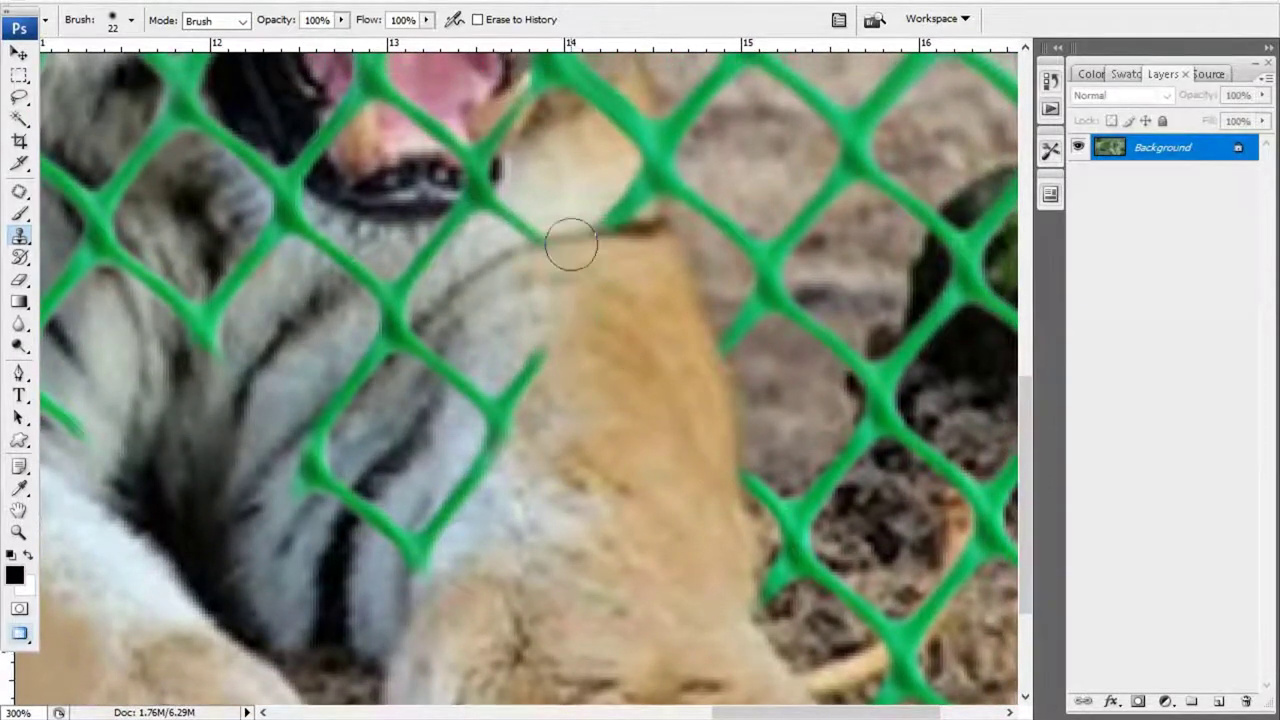
scroll(585, 300, "left", 1)
scroll(650, 375, "left", 1)
scroll(715, 415, "left", 1)
mouse_move(729, 455)
left_mouse_down()
mouse_move(731, 394)
mouse_move(726, 423)
left_mouse_up()
scroll(726, 423, "up", 1)
scroll(660, 500, "right", 1)
left_click_drag(621, 481, 612, 488)
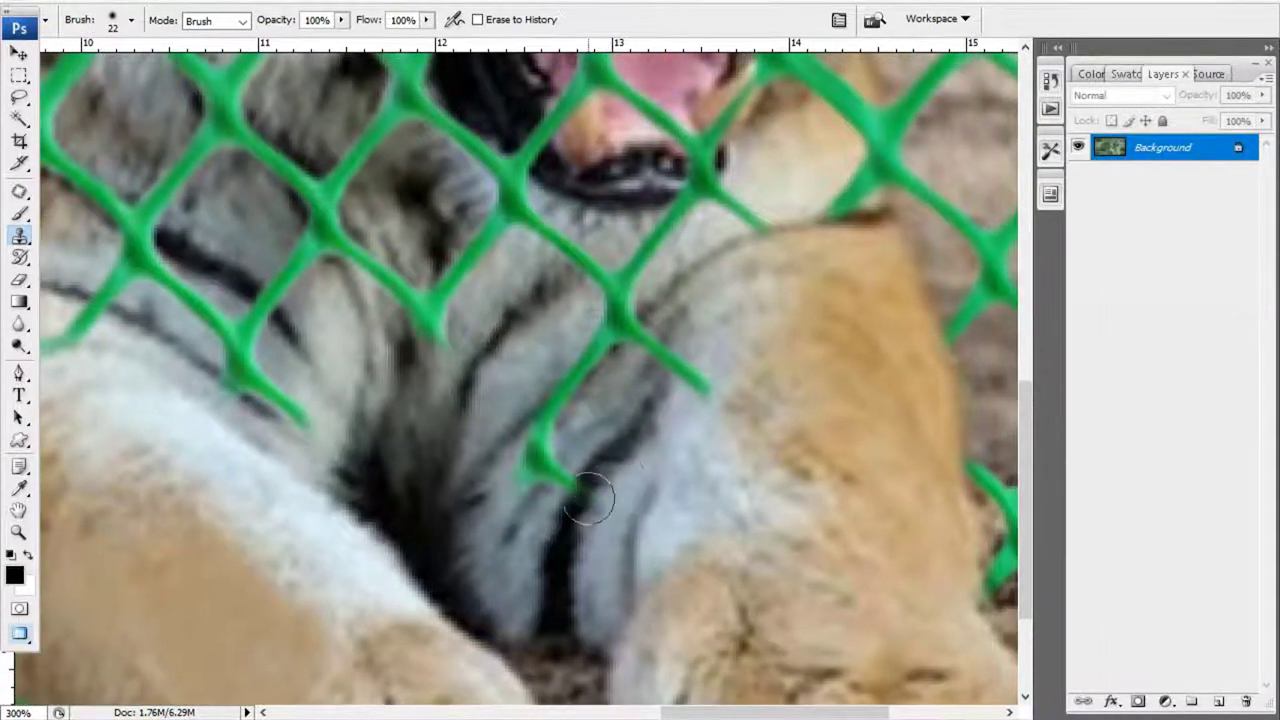
scroll(594, 500, "up", 1)
scroll(500, 537, "right", 1)
left_click_drag(519, 457, 590, 365)
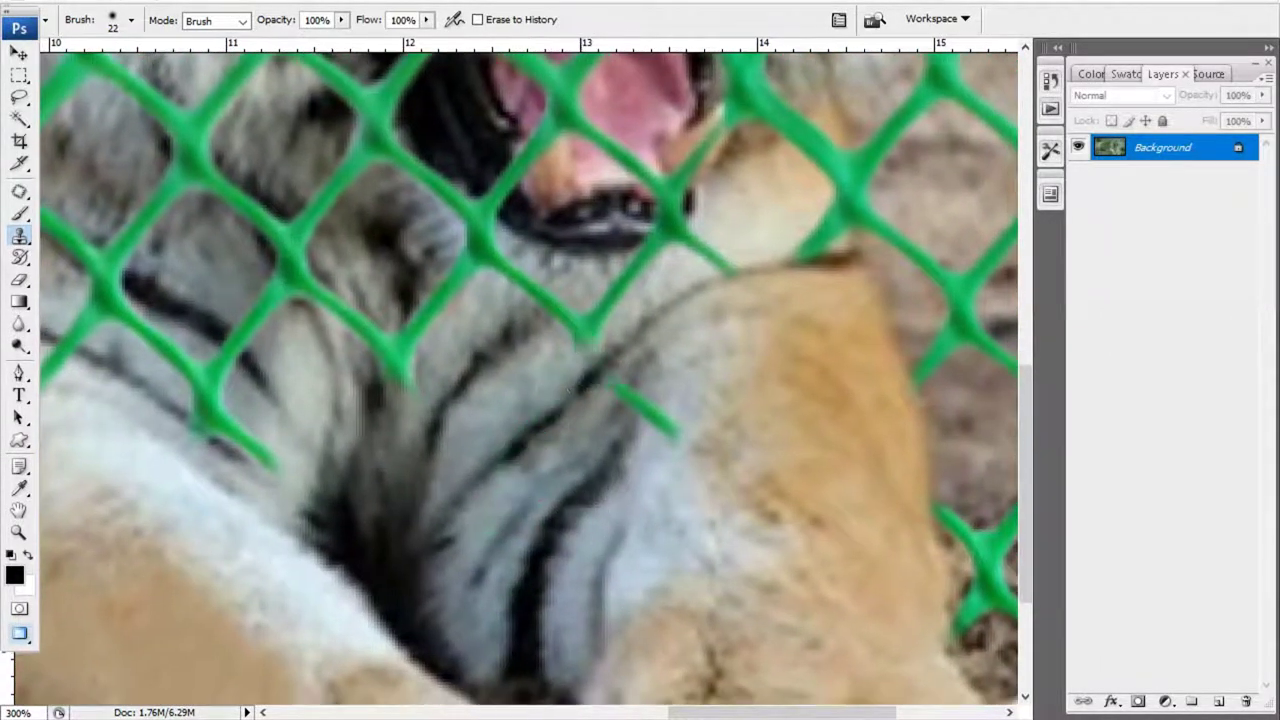
scroll(555, 428, "right", 3)
Zoom out to 200% and reposition the view around the tiger's face
key("ctrl+minus")
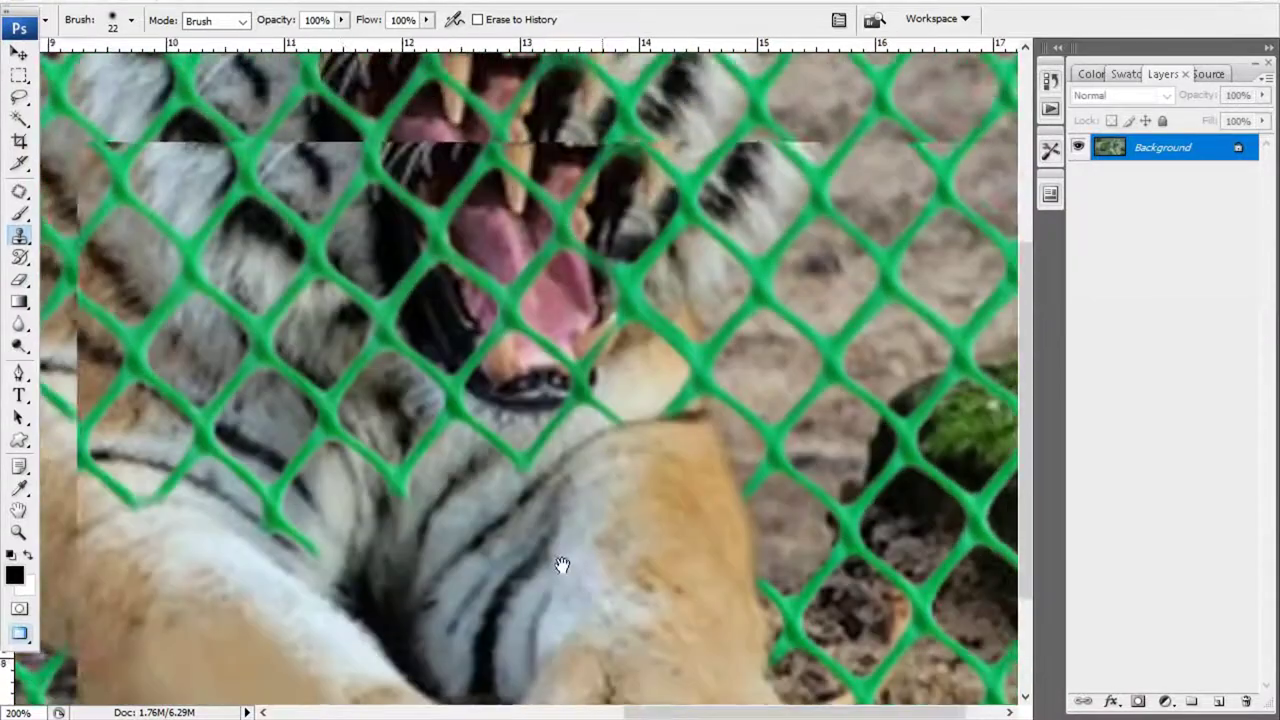
scroll(563, 563, "right", 1)
scroll(534, 400, "left", 3)
scroll(660, 417, "down", 1)
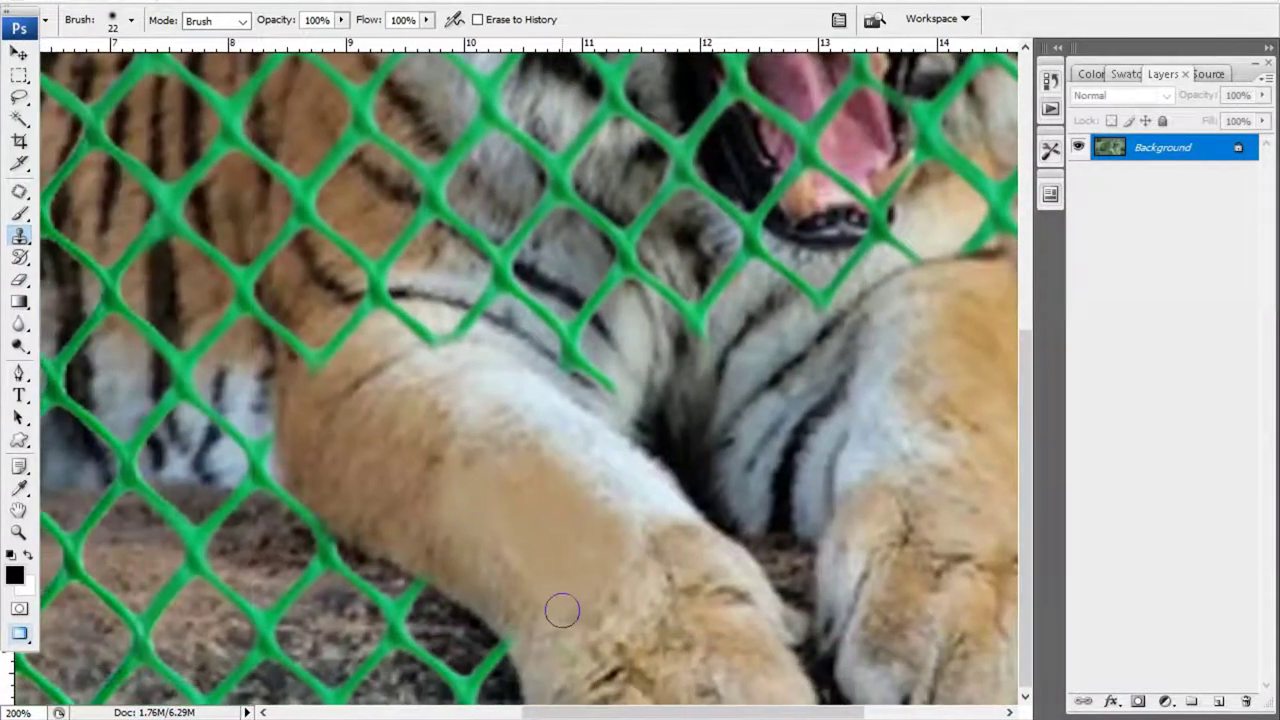
left_click_drag(616, 637, 620, 642)
scroll(563, 486, "up", 4)
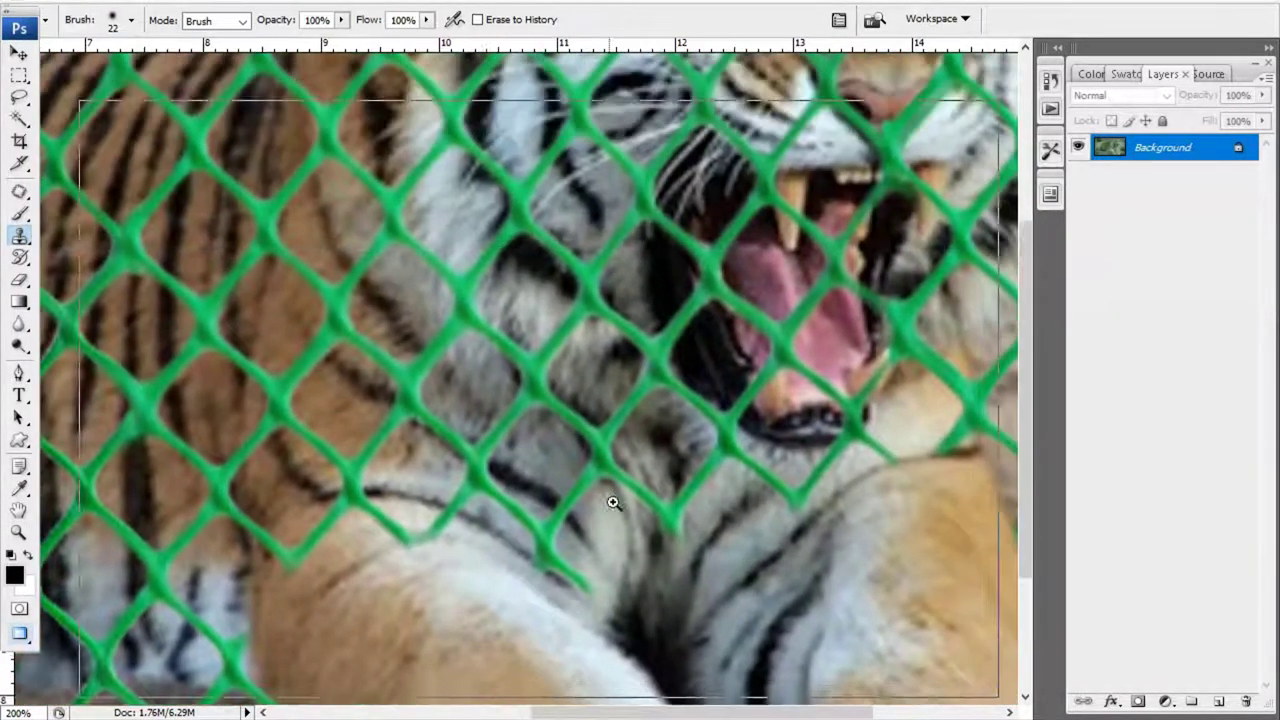
scroll(660, 449, "right", 2)
left_click_drag(655, 573, 745, 497)
right_click(610, 440)
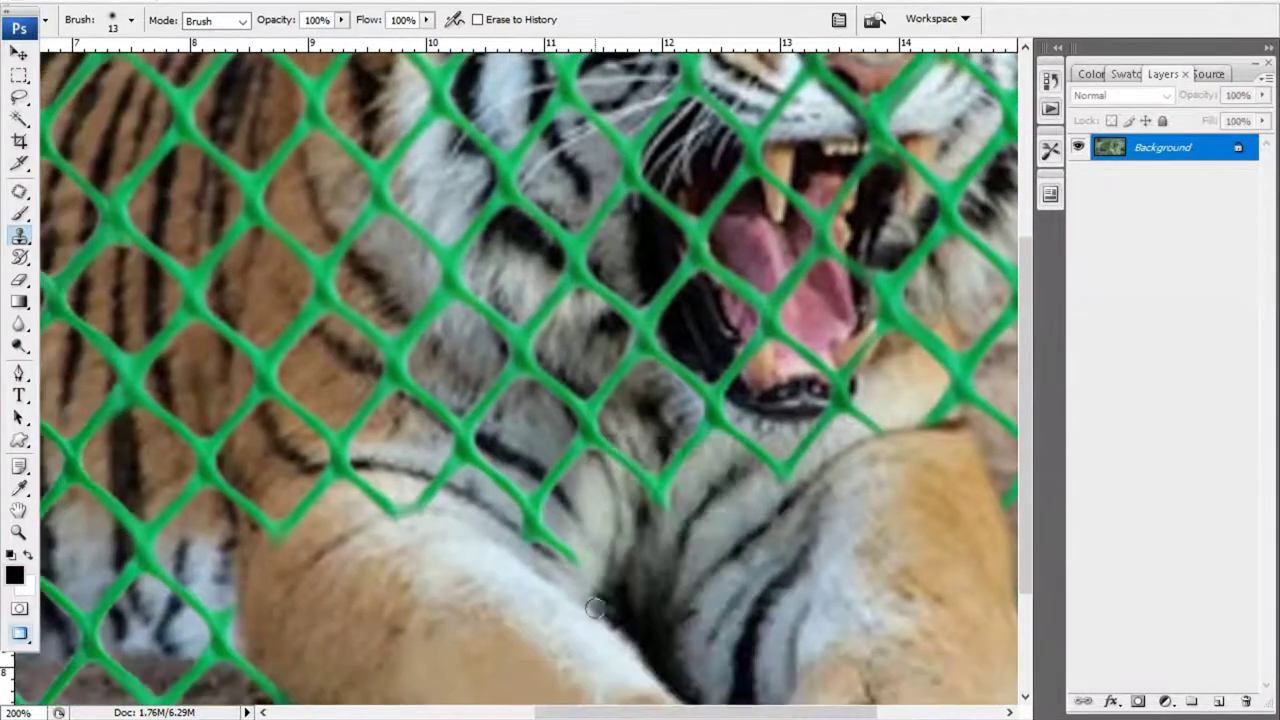
key("Return")
key("Return")
key("Return")
mouse_move(561, 537)
left_mouse_down()
mouse_move(565, 561)
mouse_move(600, 418)
left_mouse_up()
key("ctrl+plus")
key("ctrl+minus")
left_click_drag(492, 524, 484, 582)
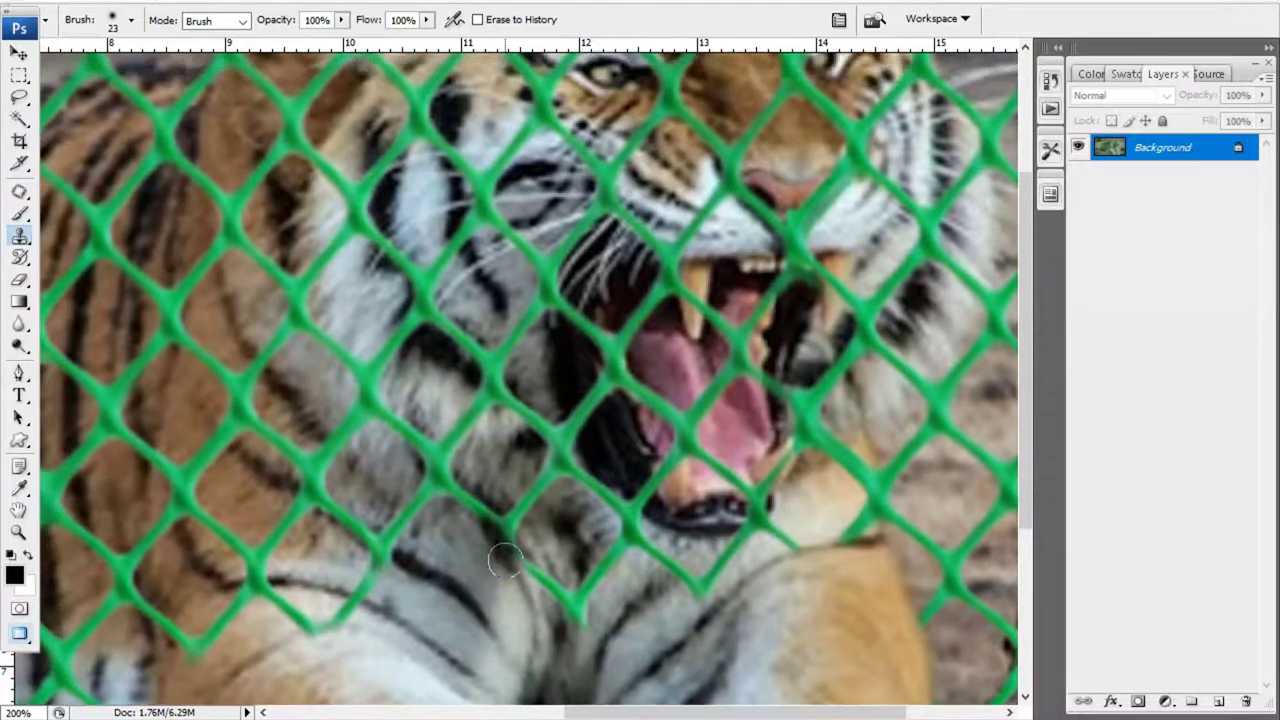
mouse_move(500, 553)
left_mouse_down()
mouse_move(484, 519)
mouse_move(547, 509)
mouse_move(494, 380)
mouse_move(503, 423)
mouse_move(526, 434)
mouse_move(560, 495)
mouse_move(593, 419)
mouse_move(654, 451)
mouse_move(737, 429)
mouse_move(652, 472)
mouse_move(700, 449)
mouse_move(677, 471)
mouse_move(626, 429)
mouse_move(700, 450)
mouse_move(634, 434)
mouse_move(663, 457)
left_mouse_up()
Set the clone brush diameter to 12 and nudge the view toward the face
right_click(699, 450)
type("12")
key("Return")
key("Return")
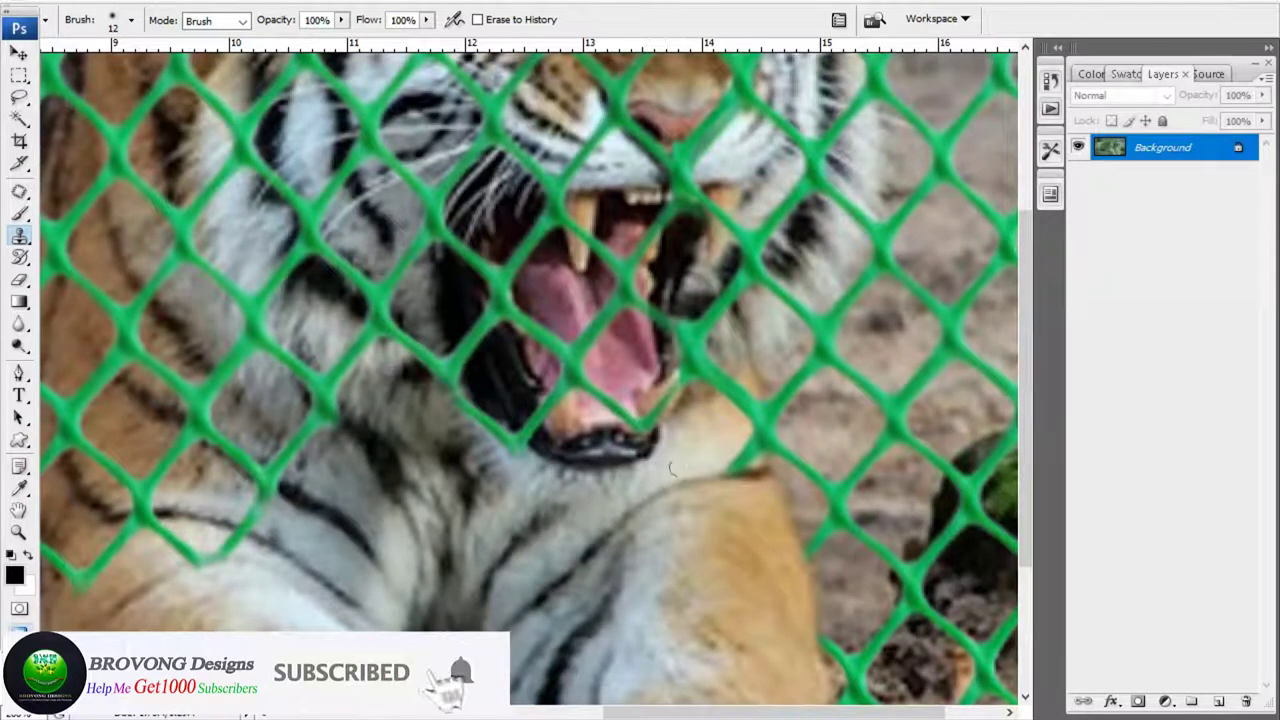
scroll(638, 437, "up", 1)
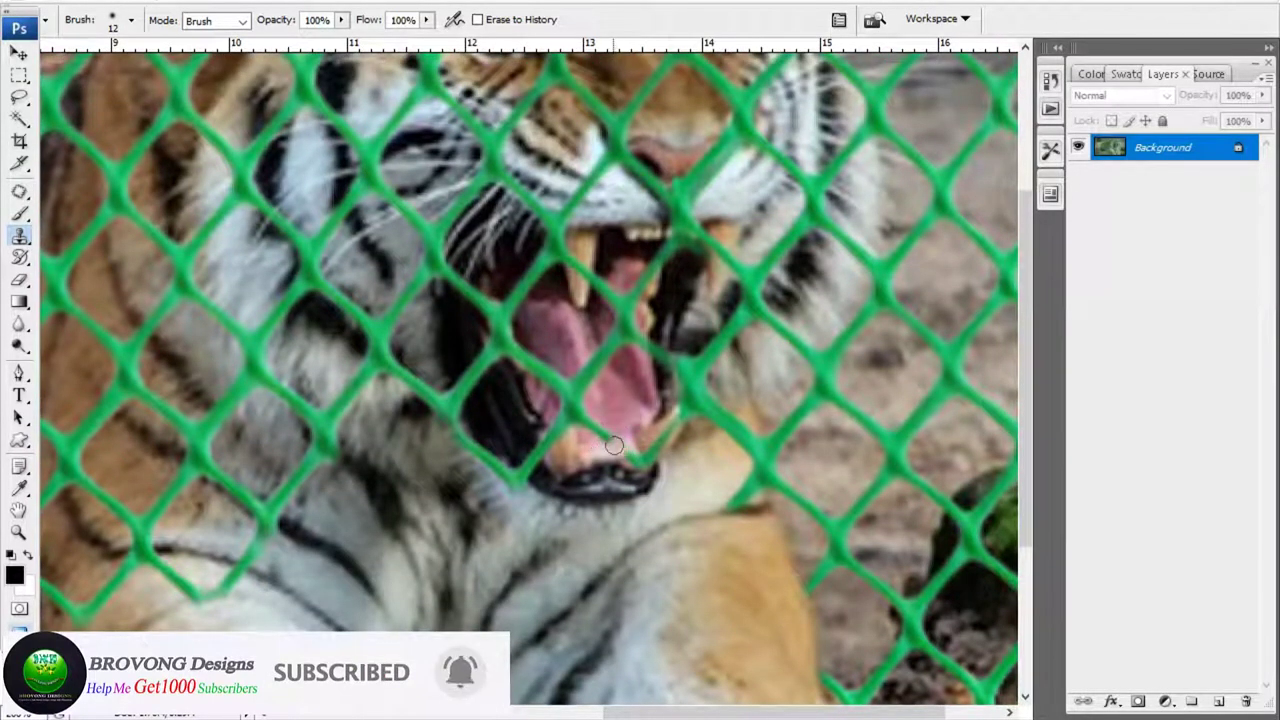
left_click_drag(614, 446, 624, 466)
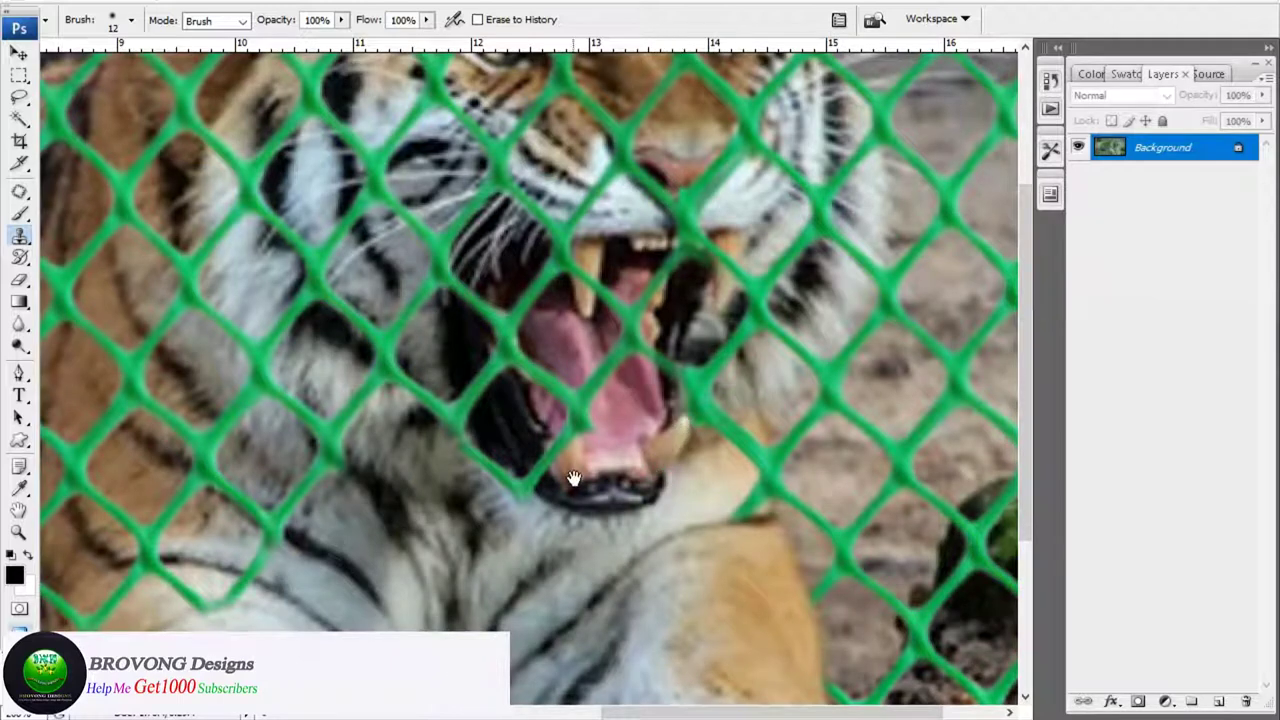
mouse_move(574, 478)
left_mouse_down()
mouse_move(585, 478)
mouse_move(563, 482)
mouse_move(553, 458)
mouse_move(545, 472)
mouse_move(582, 465)
mouse_move(606, 517)
left_mouse_up()
Bring the neck into view and clone fur over the mesh on the neck
right_click(776, 483)
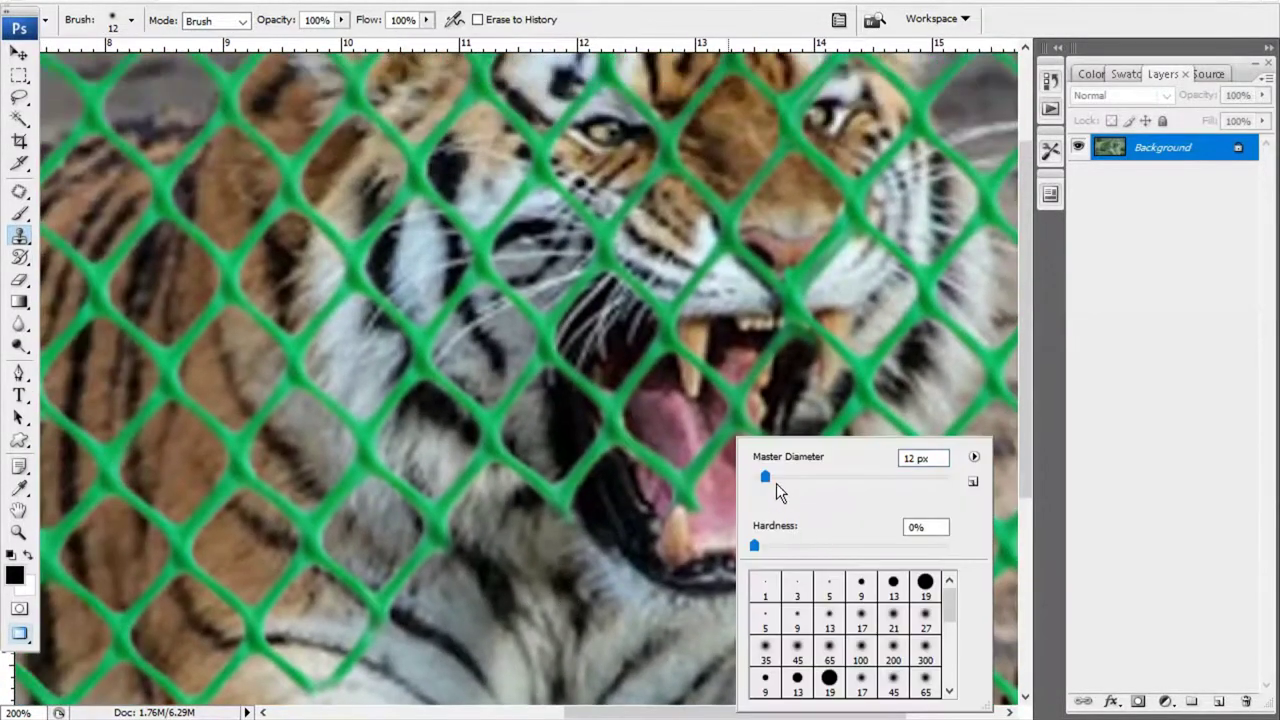
left_click(475, 571)
left_click_drag(477, 557, 477, 577)
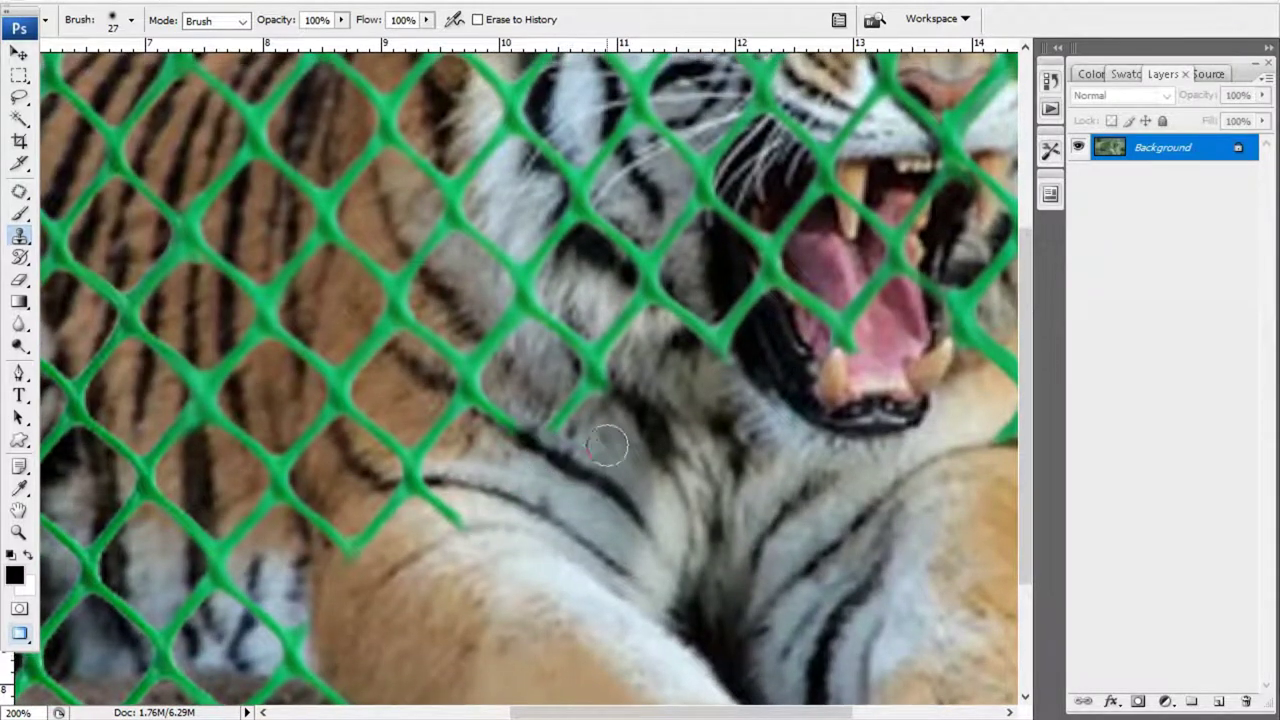
left_click_drag(602, 442, 545, 290)
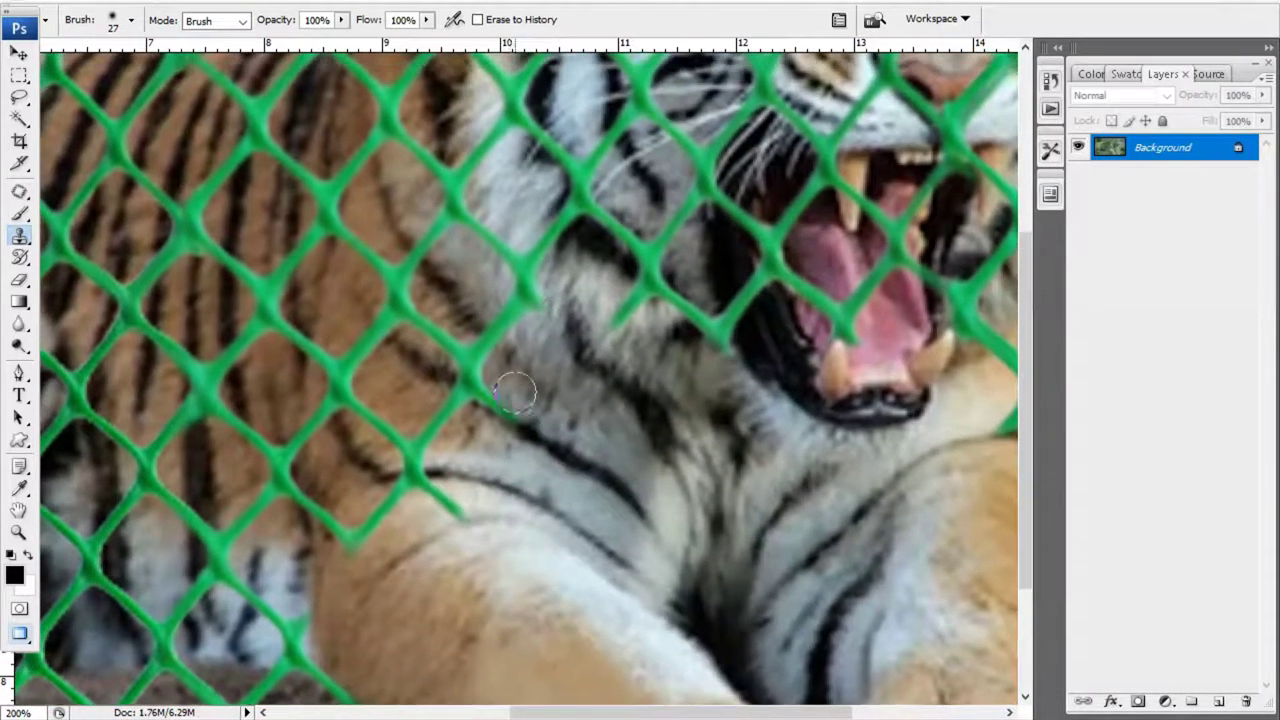
scroll(500, 392, "right", 1)
left_click_drag(490, 385, 506, 387)
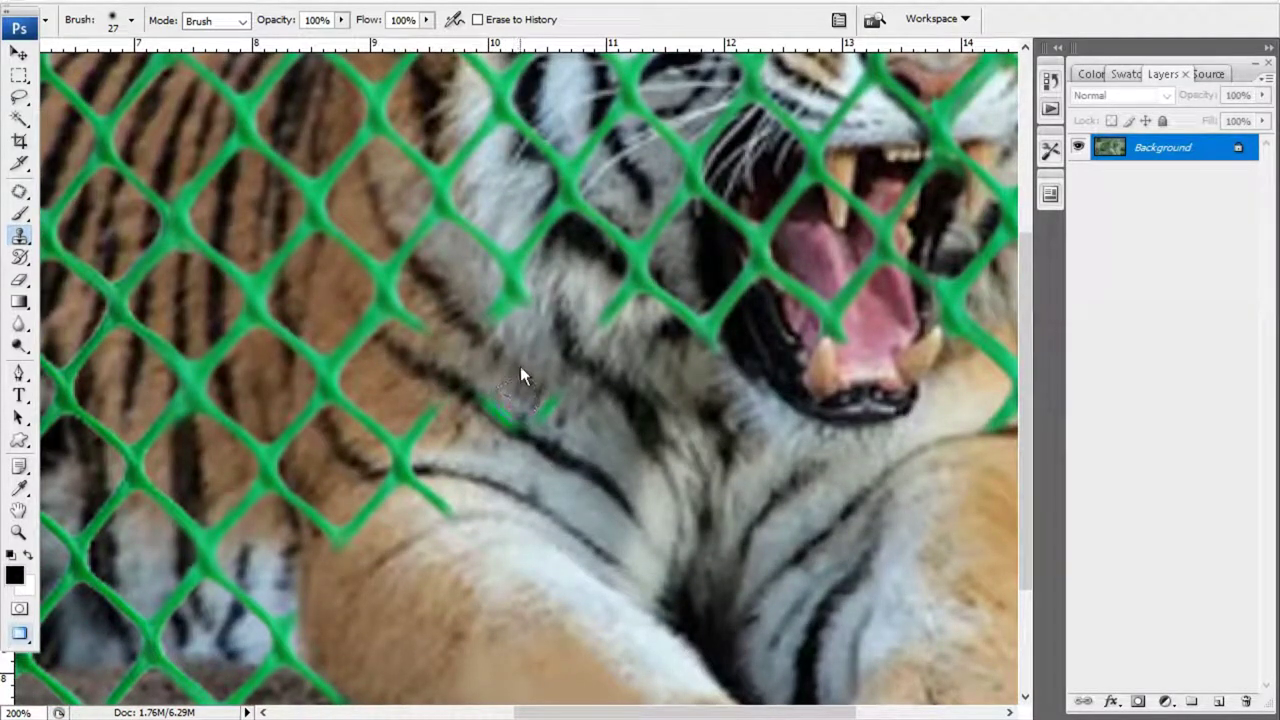
left_click(546, 405)
Pan over to the tiger's open mouth and clone away the mesh near it
left_click_drag(508, 425, 538, 433)
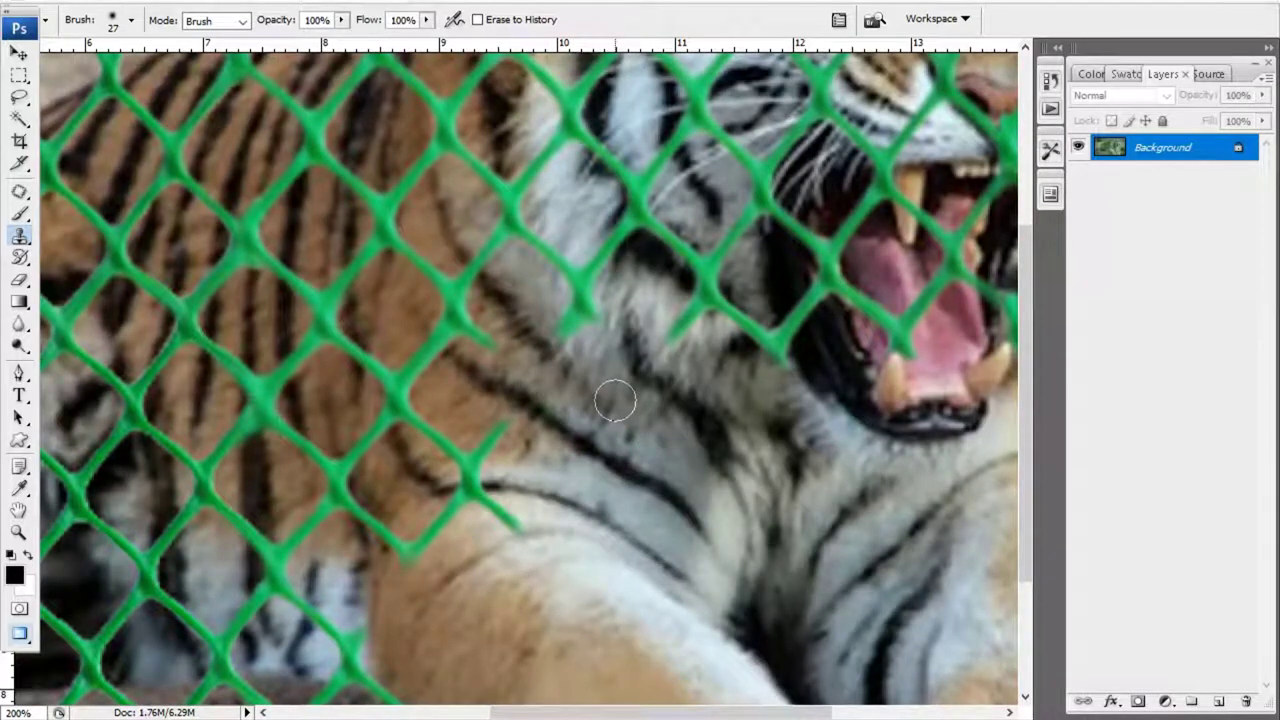
left_click_drag(574, 405, 656, 410)
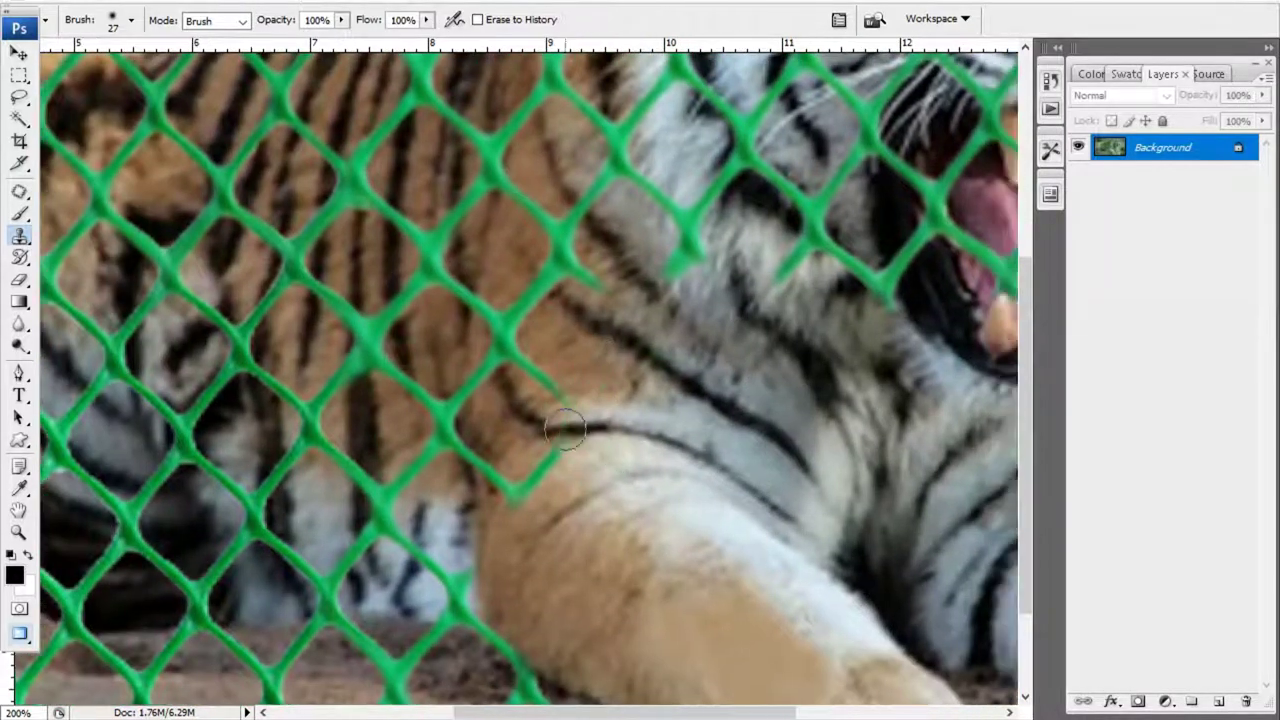
mouse_move(540, 570)
left_mouse_down()
mouse_move(525, 490)
mouse_move(520, 535)
left_mouse_up()
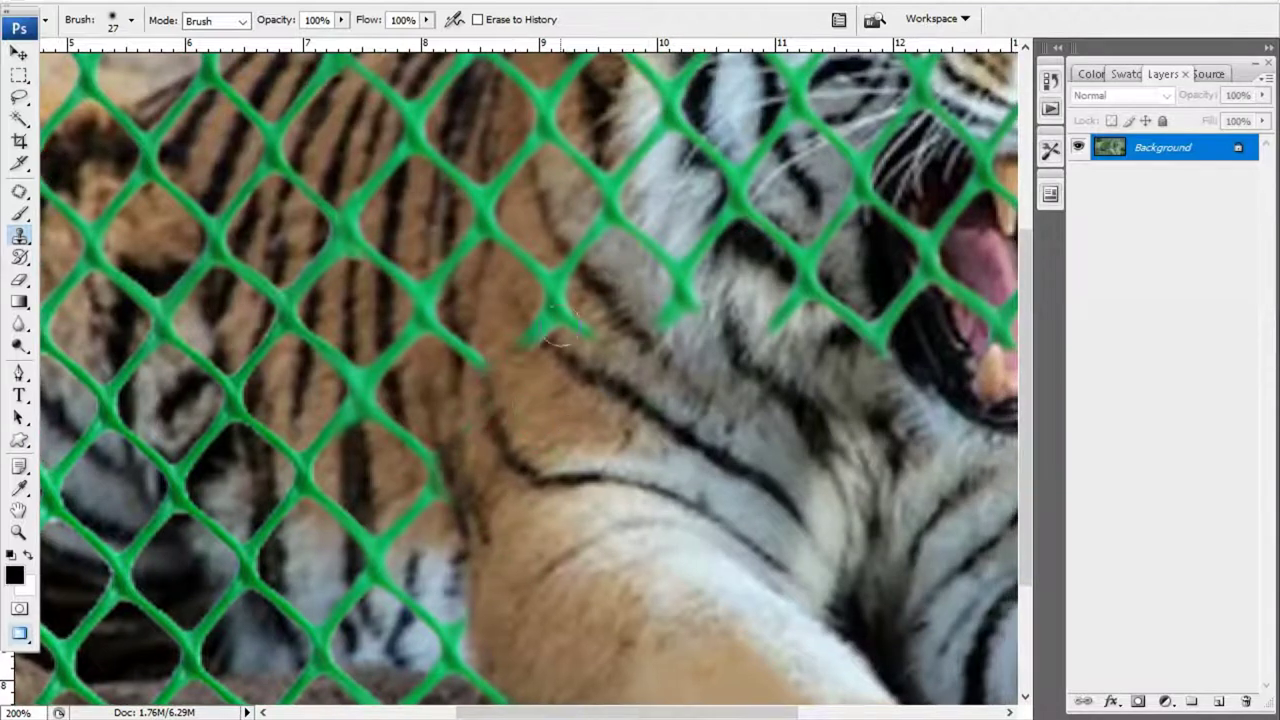
mouse_move(557, 330)
left_mouse_down()
mouse_move(571, 463)
mouse_move(624, 462)
left_mouse_up()
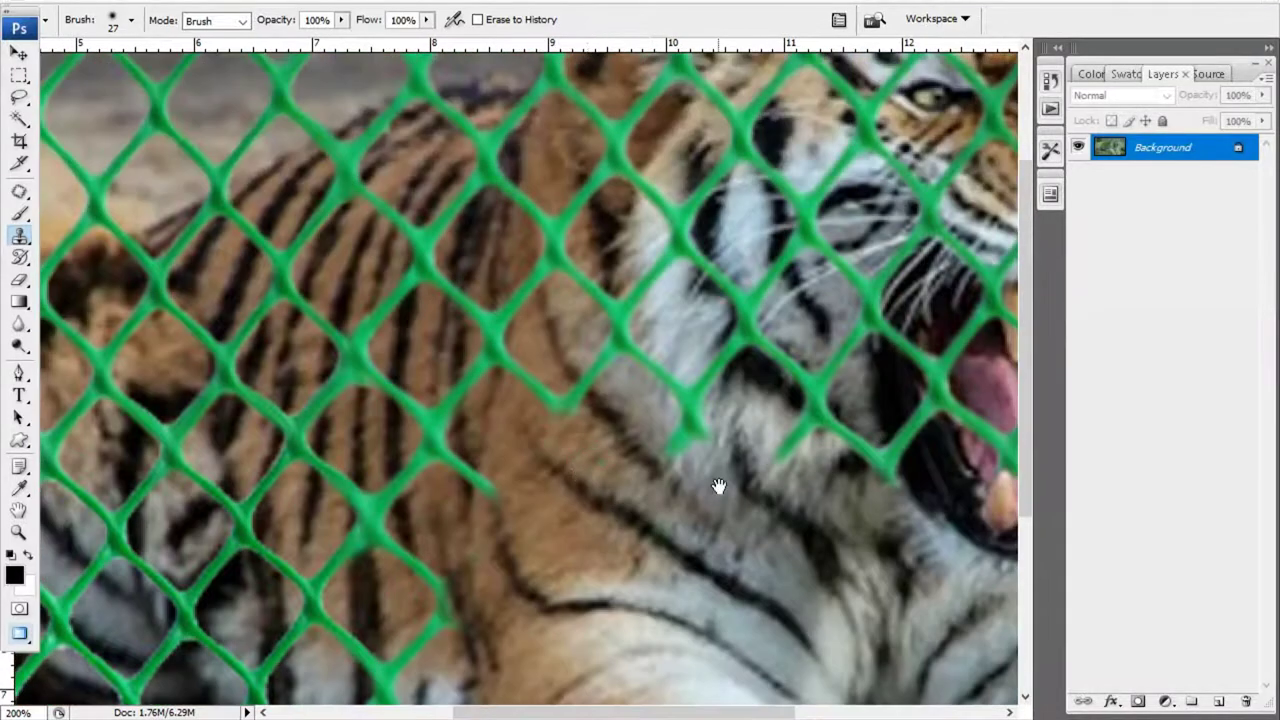
mouse_move(737, 366)
left_mouse_down()
mouse_move(751, 368)
mouse_move(737, 371)
mouse_move(810, 543)
mouse_move(759, 467)
left_mouse_up()
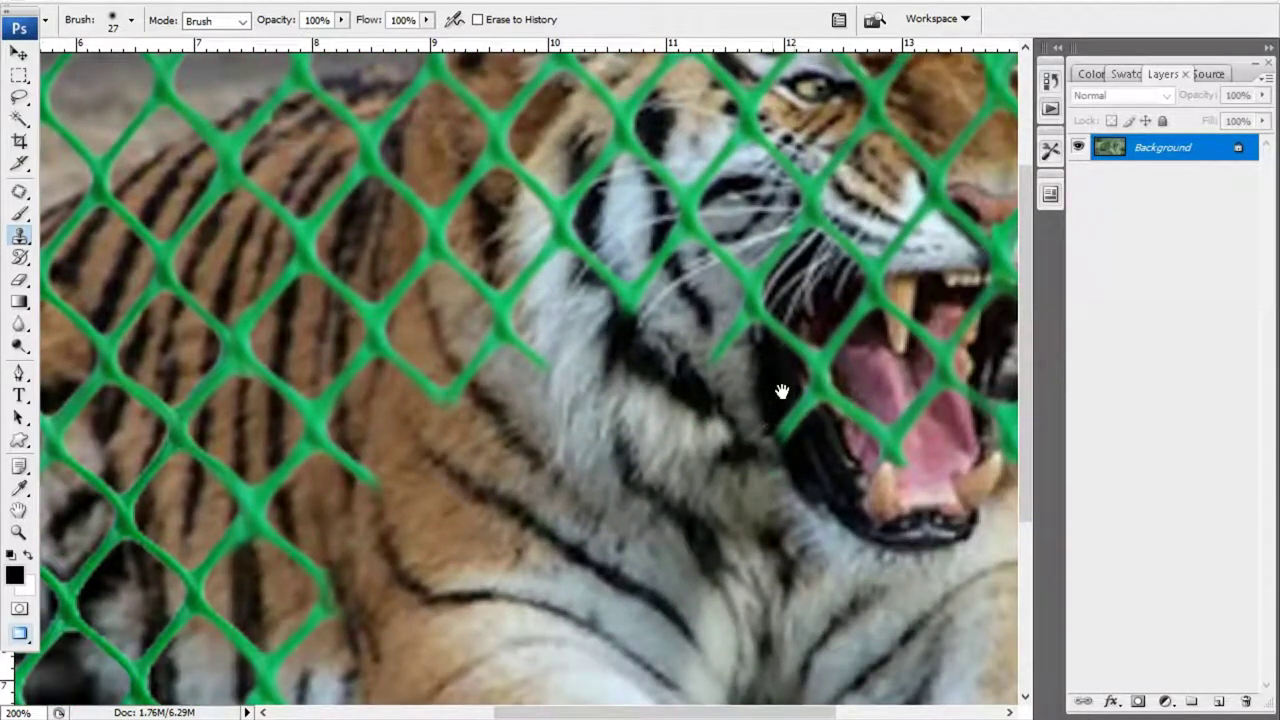
left_click_drag(786, 435, 790, 406)
scroll(793, 420, "up", 2)
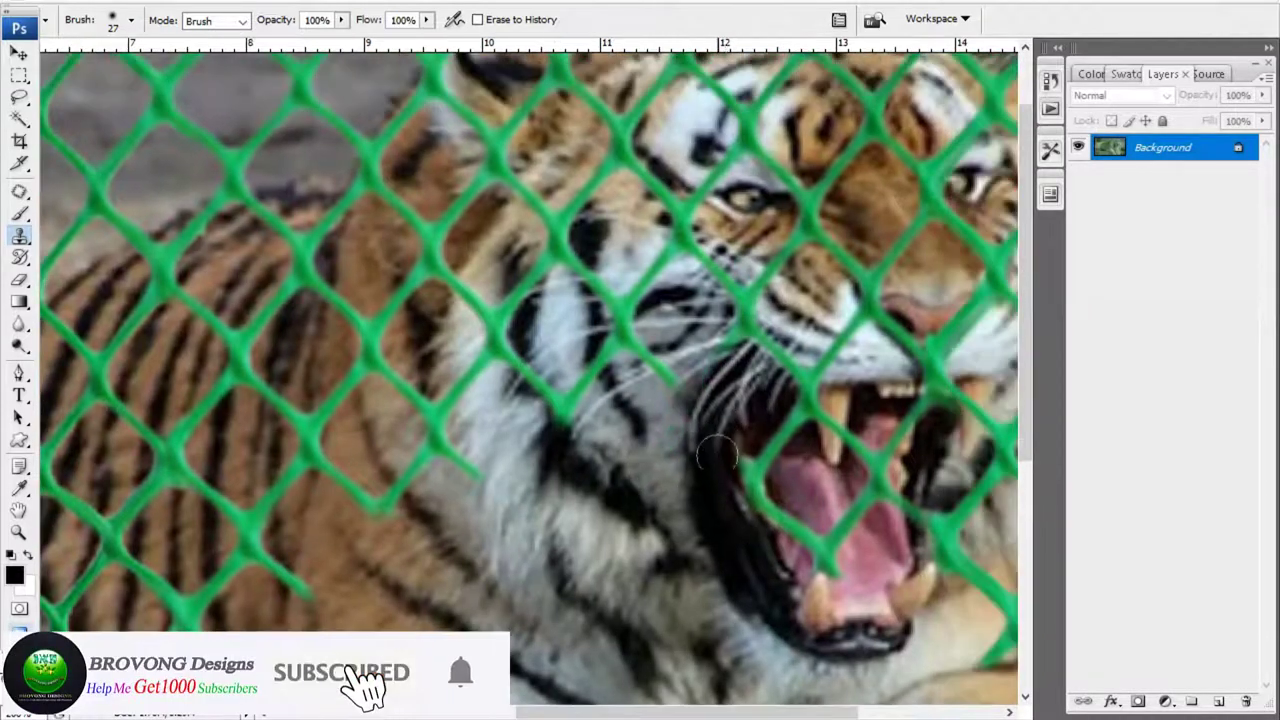
mouse_move(822, 407)
left_mouse_down()
mouse_move(752, 462)
mouse_move(820, 550)
mouse_move(789, 457)
mouse_move(838, 380)
left_mouse_up()
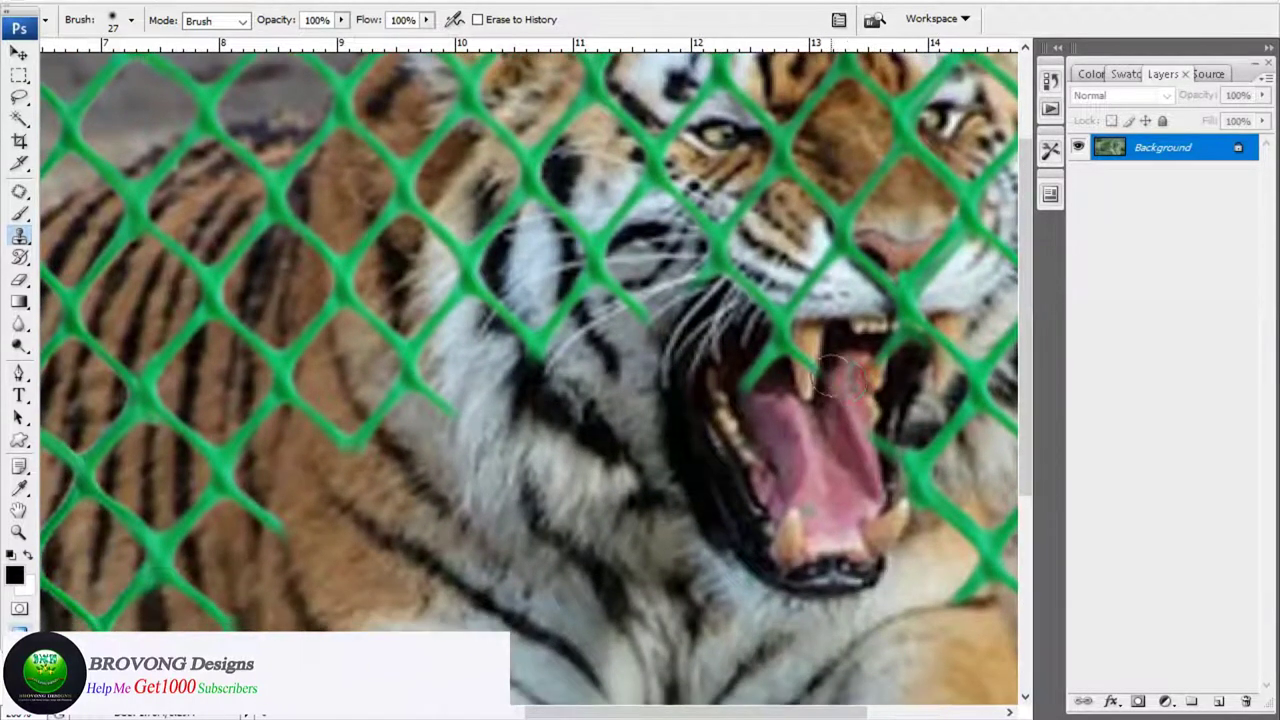
Set the Clone Stamp brush diameter to 13 px
right_click(838, 380)
type("13")
key("Return")
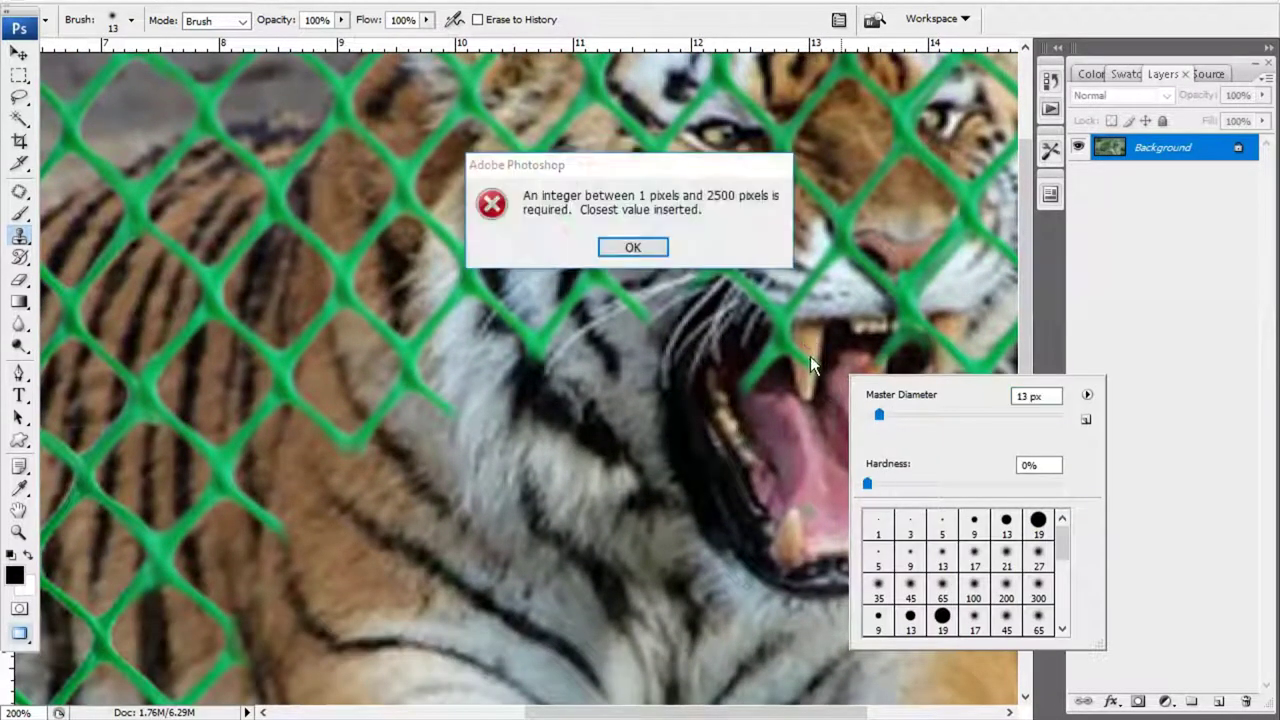
key("Return")
key("Return")
Clone pink tongue texture over the fence strands crossing the tiger's tongue
left_click_drag(804, 390, 549, 326)
right_click(645, 374)
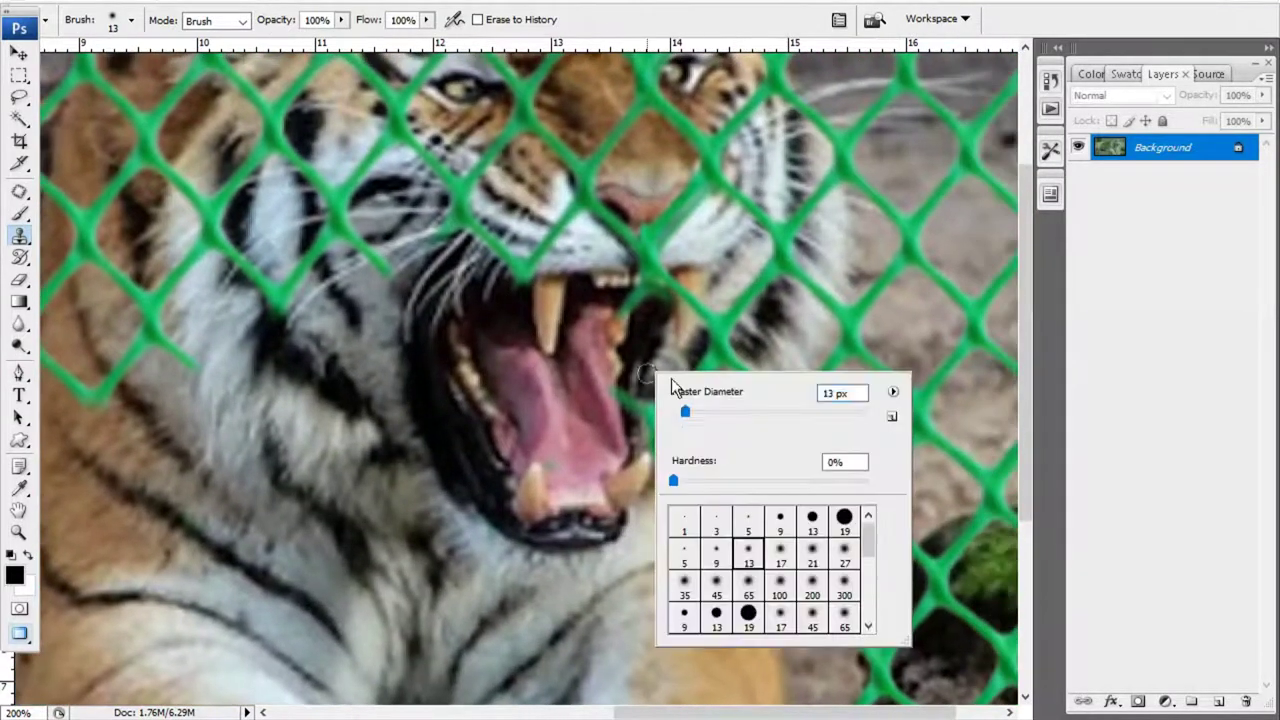
left_click(607, 398)
mouse_move(607, 398)
left_mouse_down()
mouse_move(618, 408)
mouse_move(603, 422)
left_mouse_up()
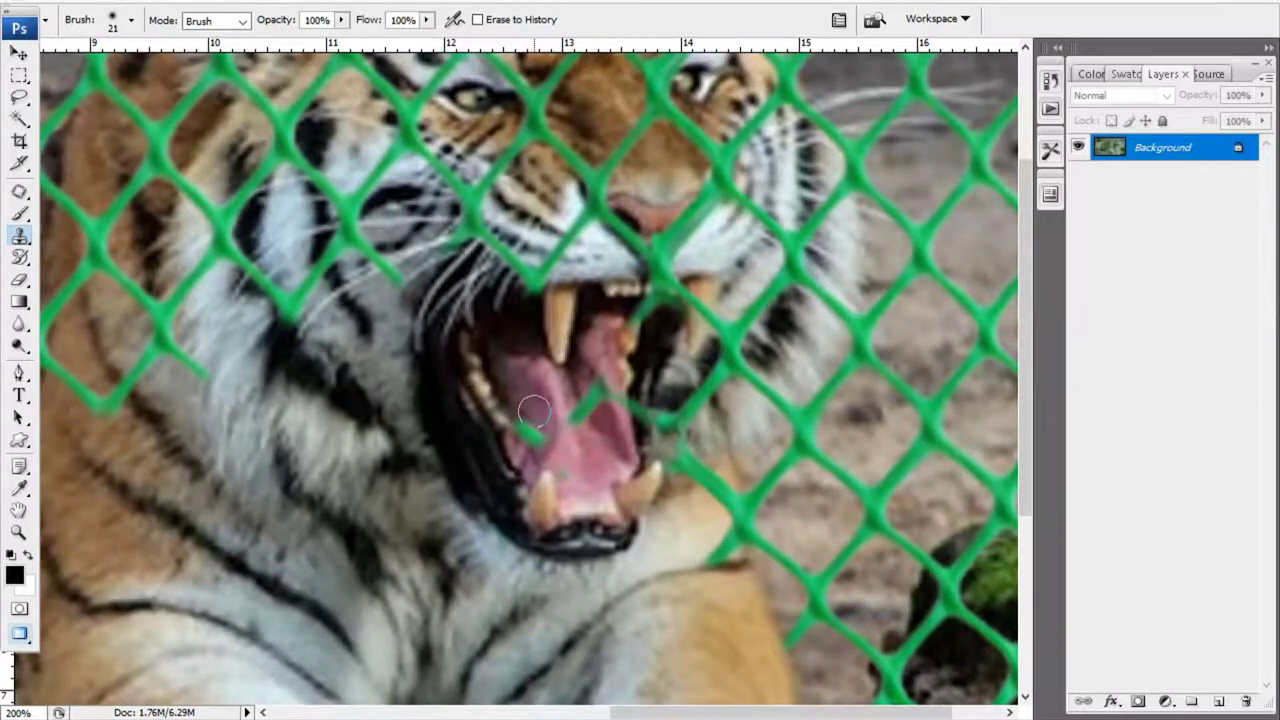
left_click_drag(527, 409, 665, 430)
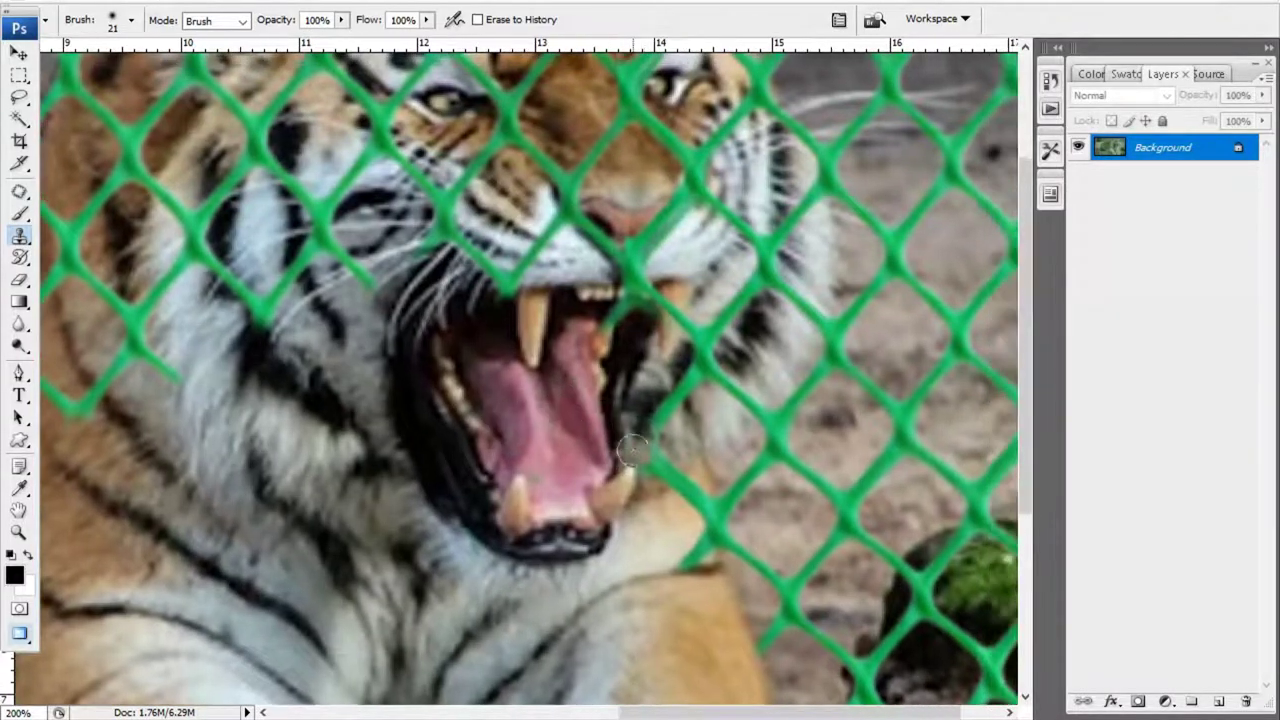
scroll(665, 430, "down", 3)
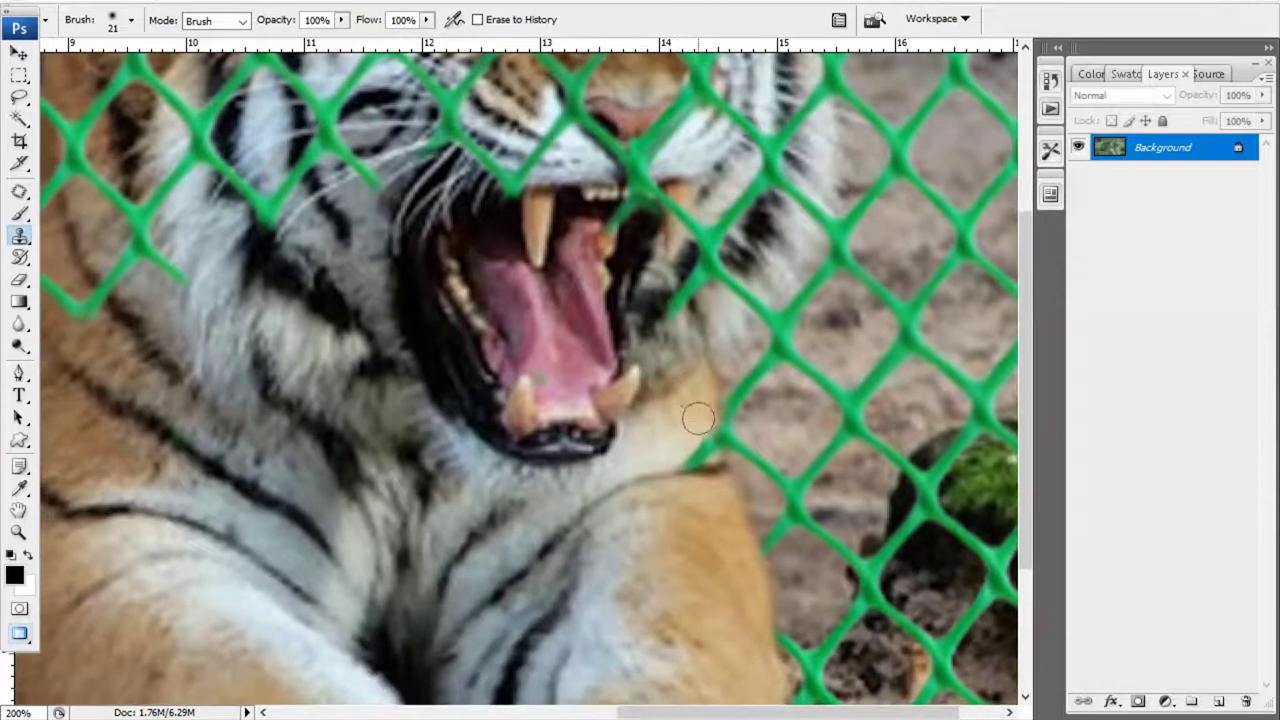
scroll(700, 440, "up", 2)
scroll(703, 431, "up", 2)
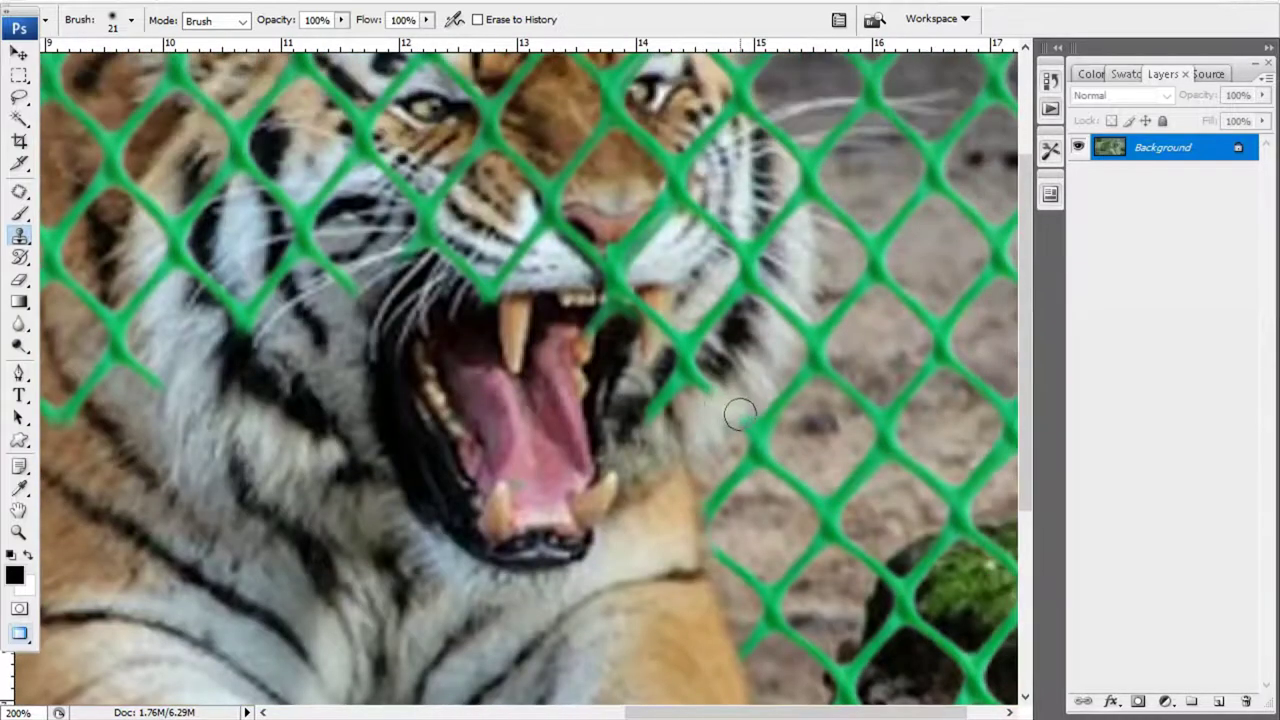
scroll(735, 410, "up", 2)
scroll(700, 420, "right", 2)
scroll(690, 430, "up", 2)
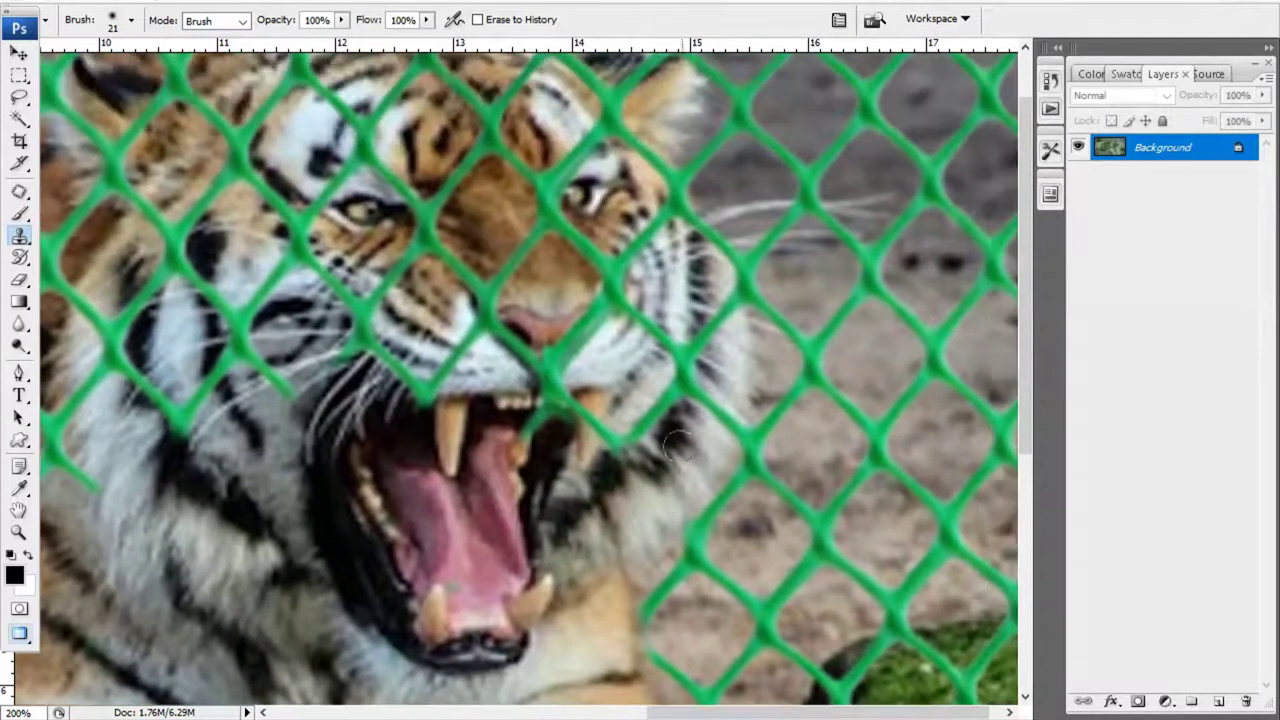
Enlarge the clone brush to 32 px and fit the whole photo in the window
right_click(706, 421)
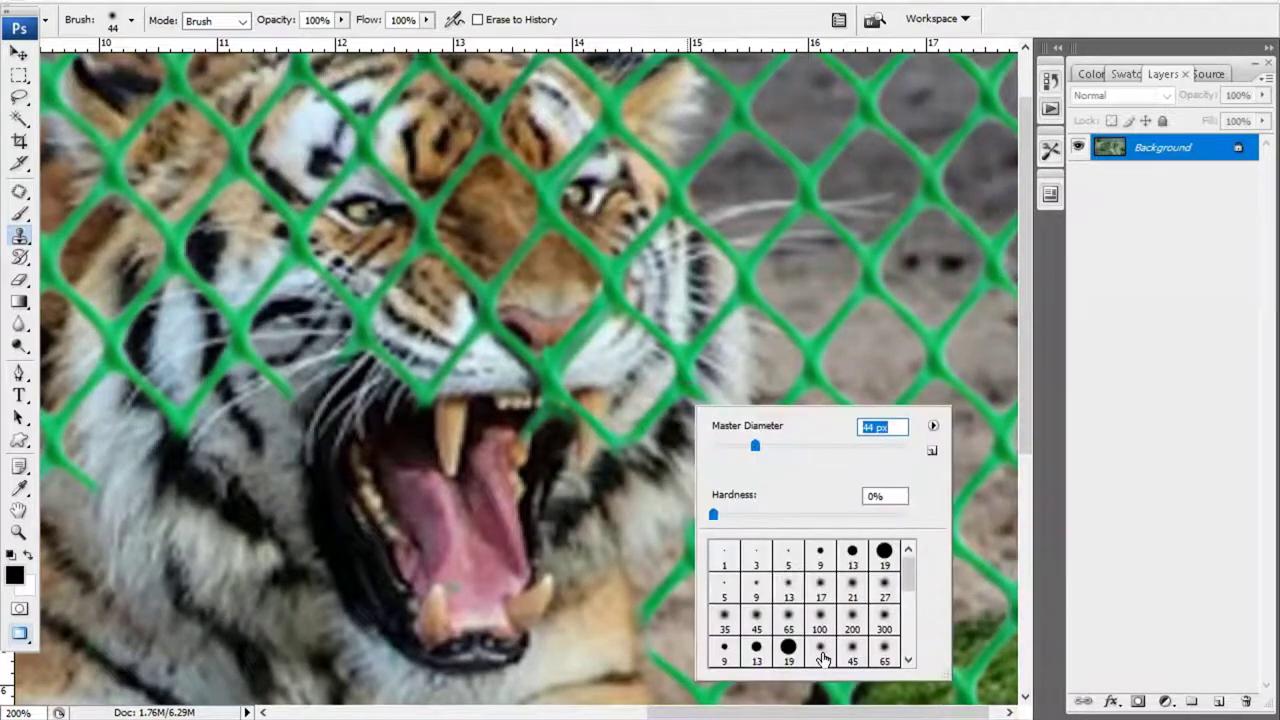
key("Return")
right_click(704, 449)
key("Return")
right_click(648, 451)
left_click_drag(702, 478, 686, 485)
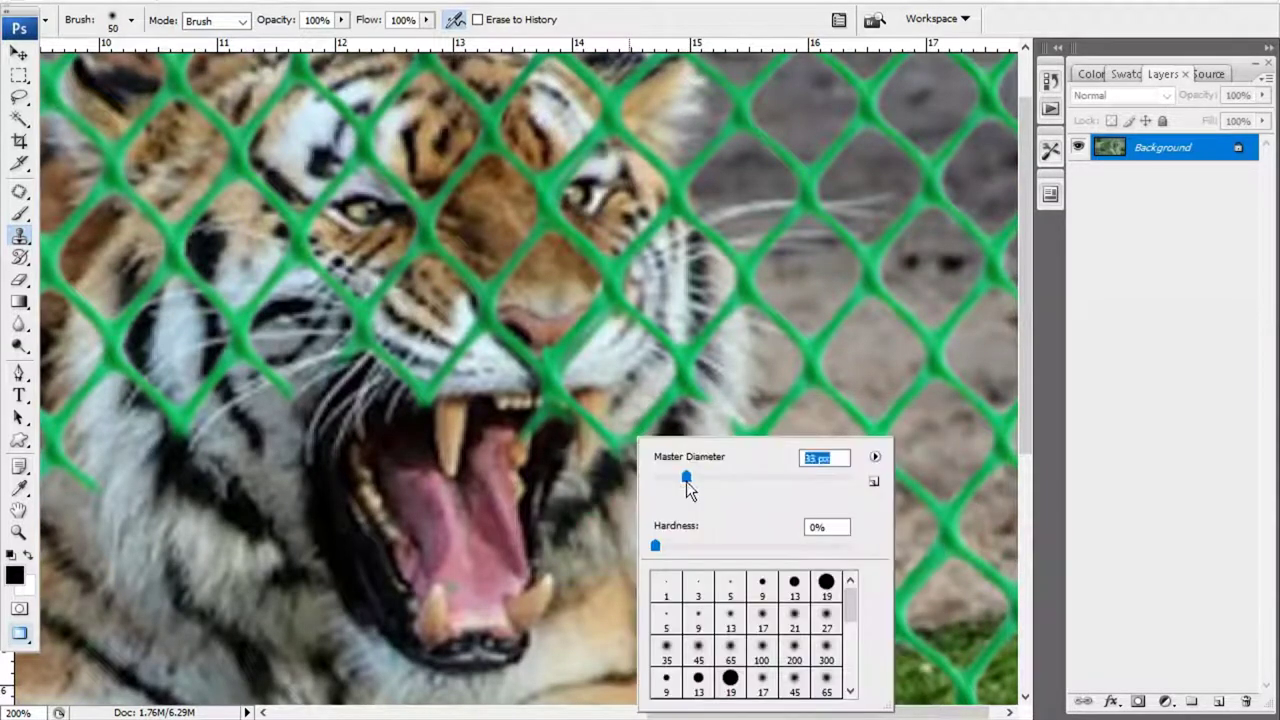
key("Return")
key("Return")
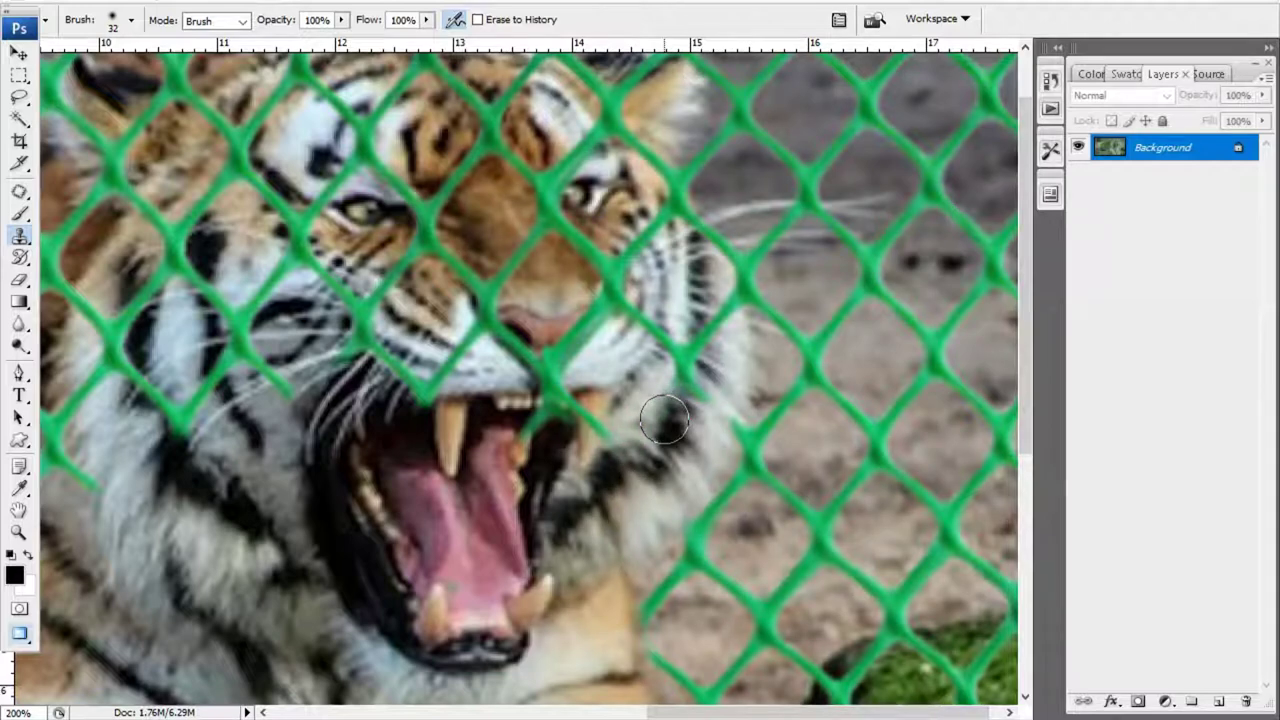
key("ctrl+0")
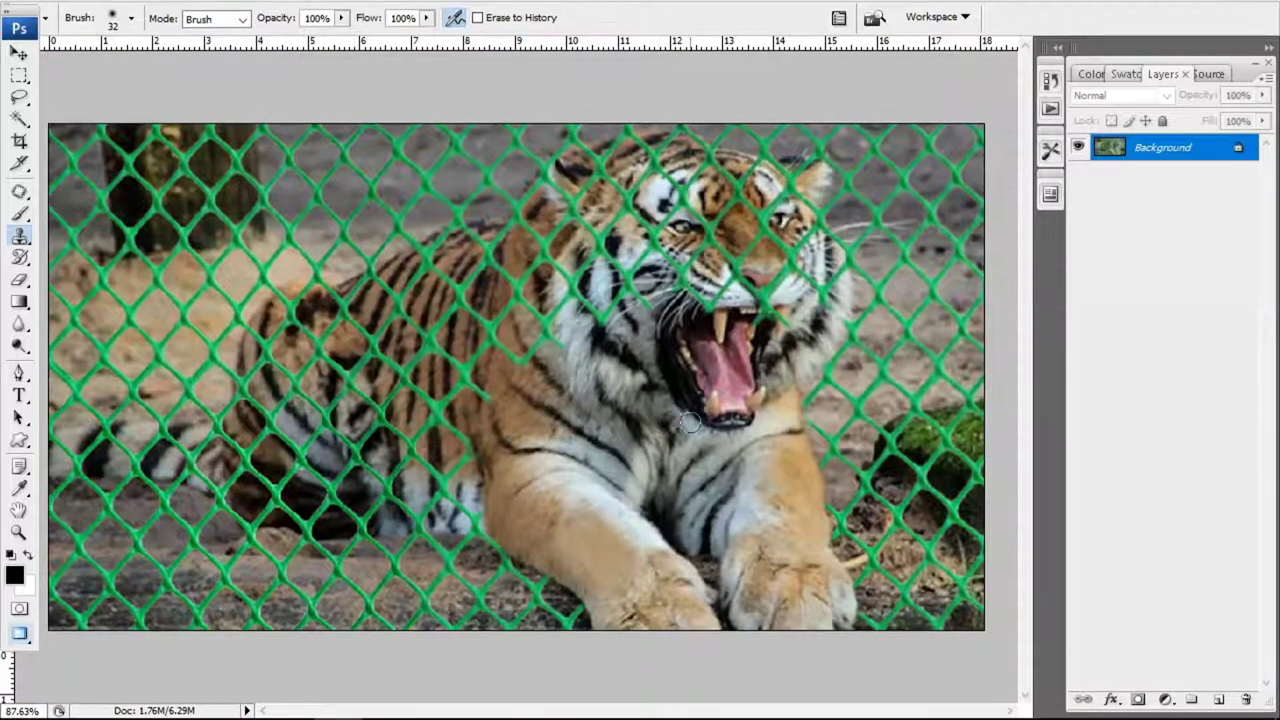
Return to 200% zoom and clone away fence strands beside the eye, nose and mouth
left_click_drag(690, 424, 786, 432)
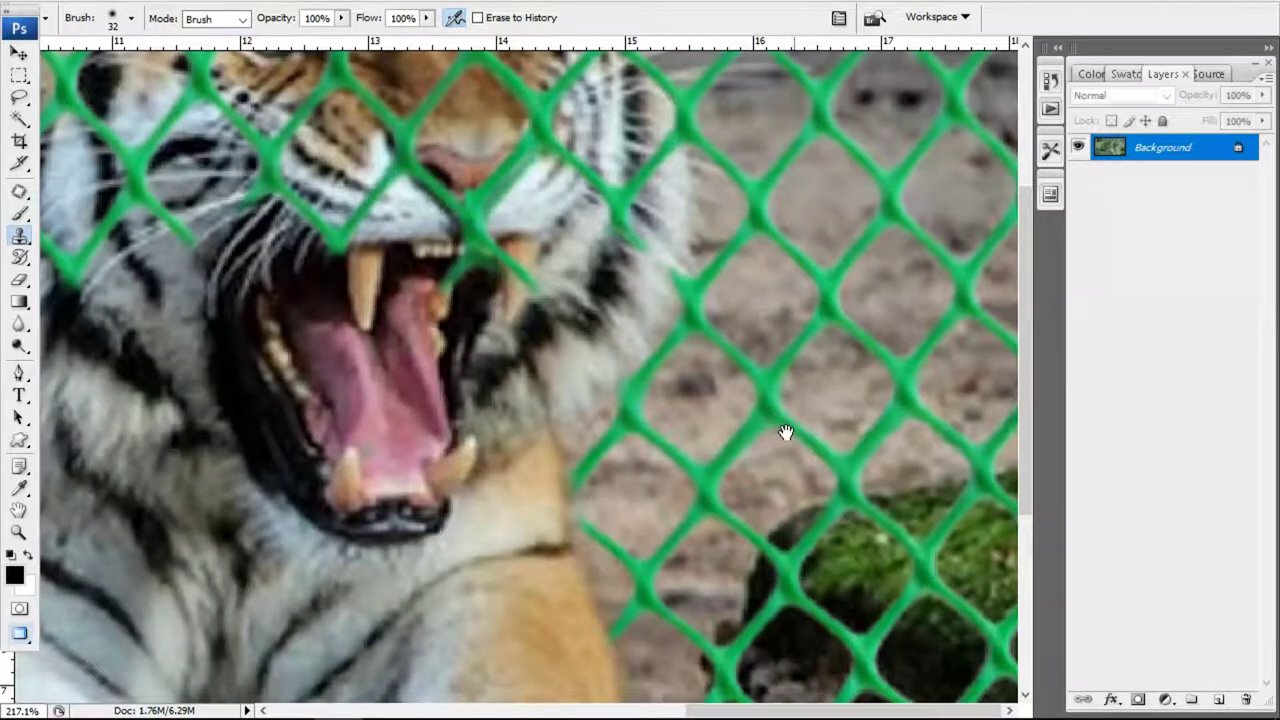
key("ctrl+minus")
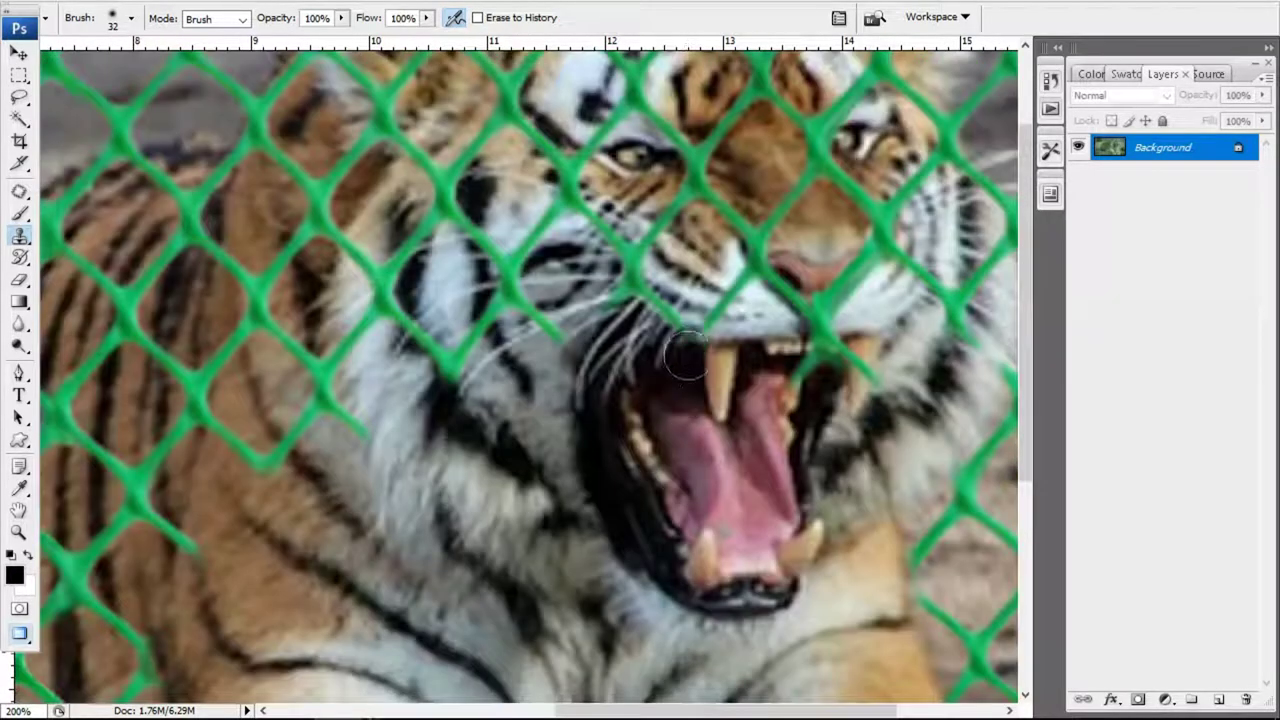
left_click_drag(717, 287, 709, 303)
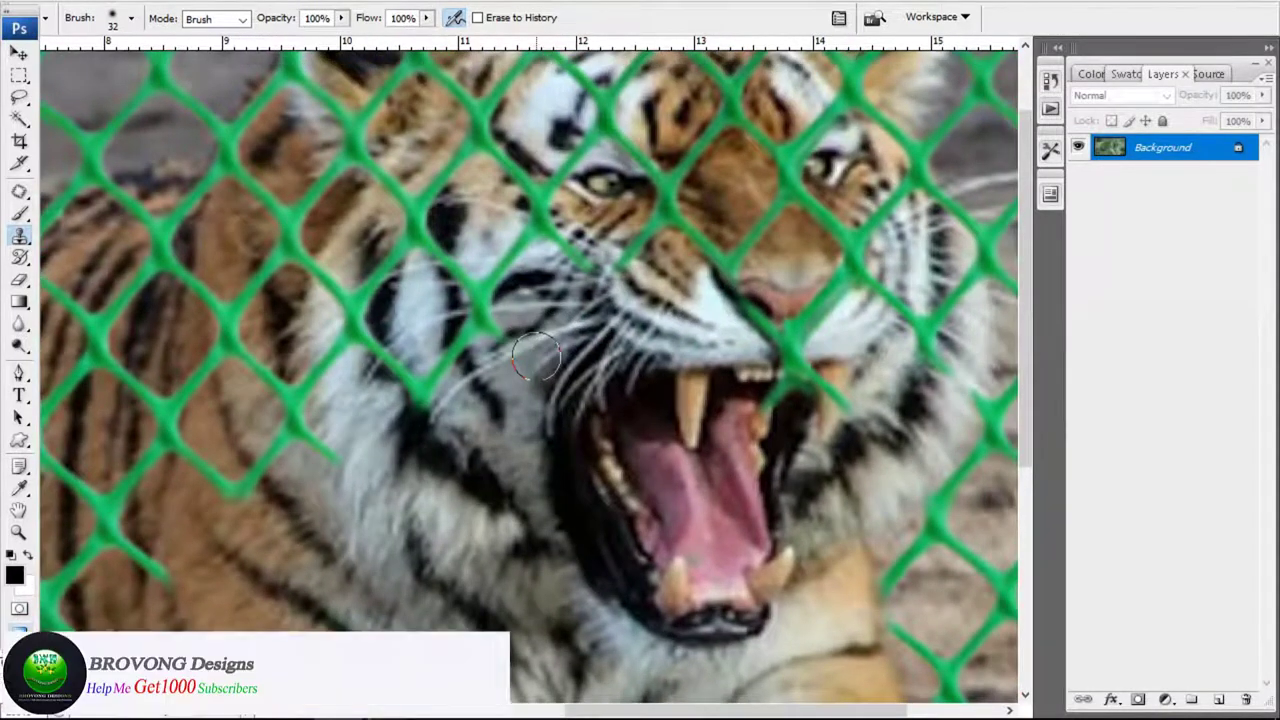
left_click_drag(531, 302, 622, 325)
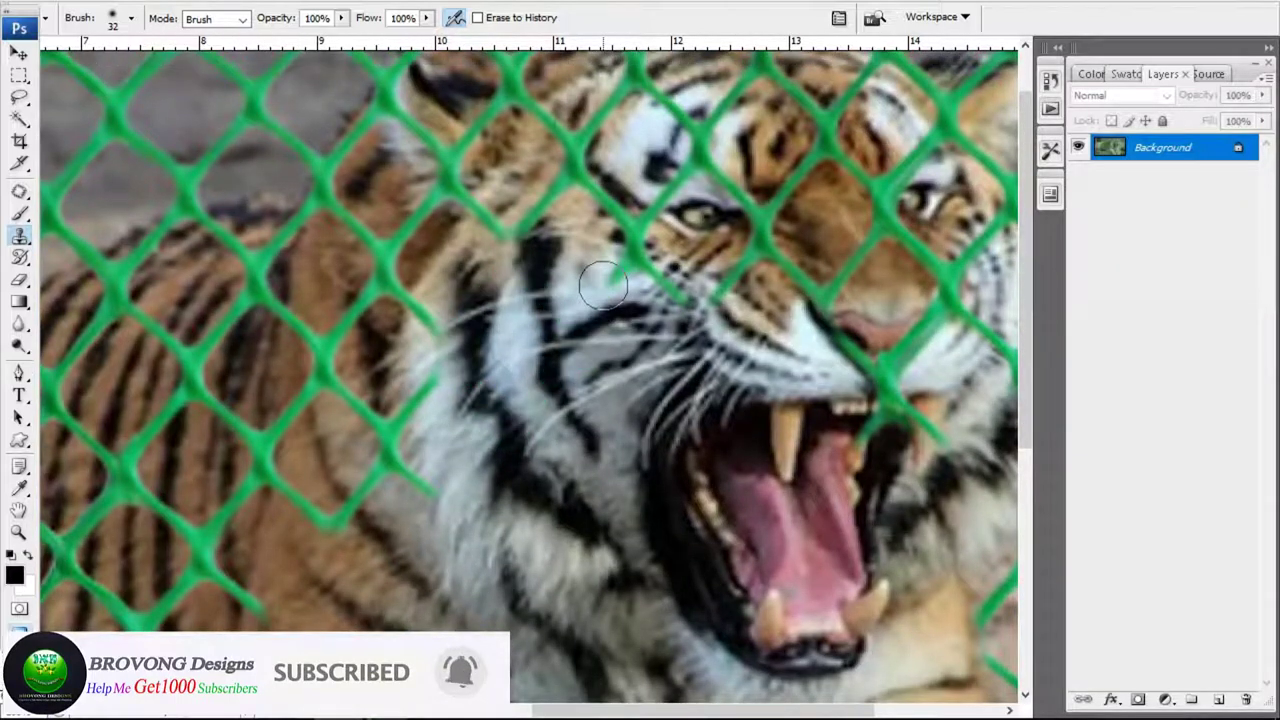
left_click_drag(604, 287, 441, 354)
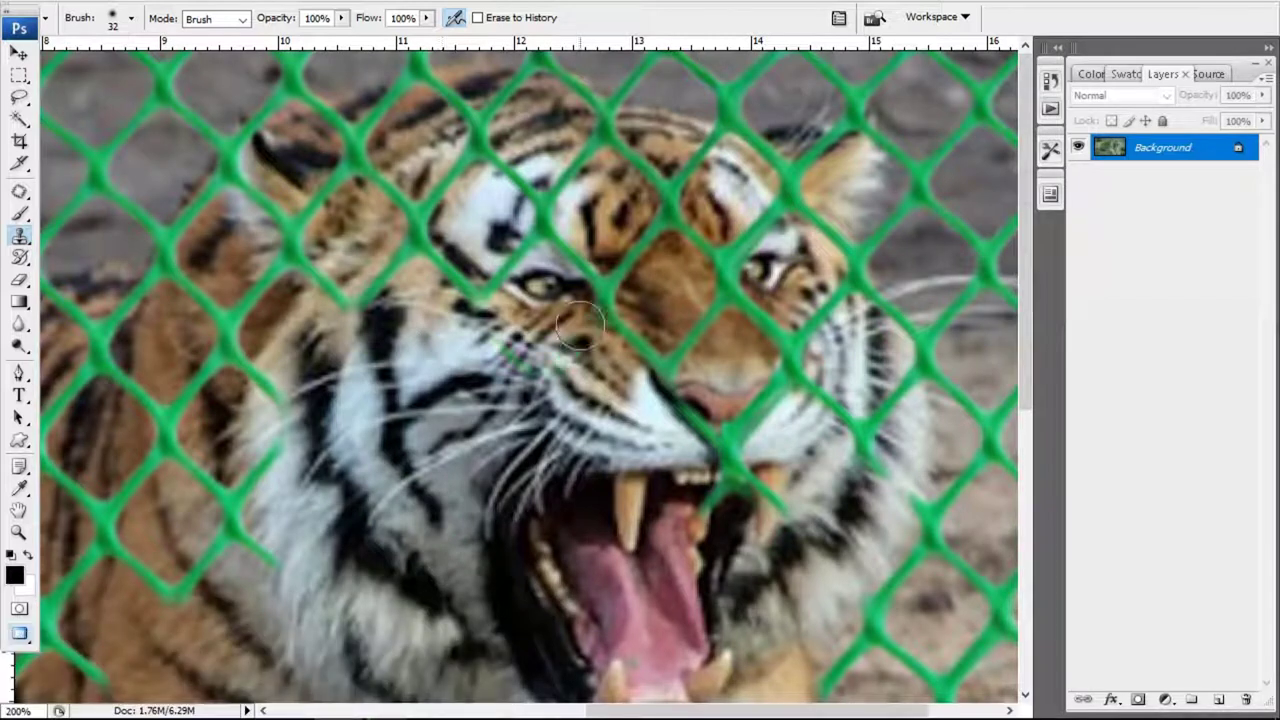
mouse_move(612, 270)
left_mouse_down()
mouse_move(594, 316)
mouse_move(690, 378)
left_mouse_up()
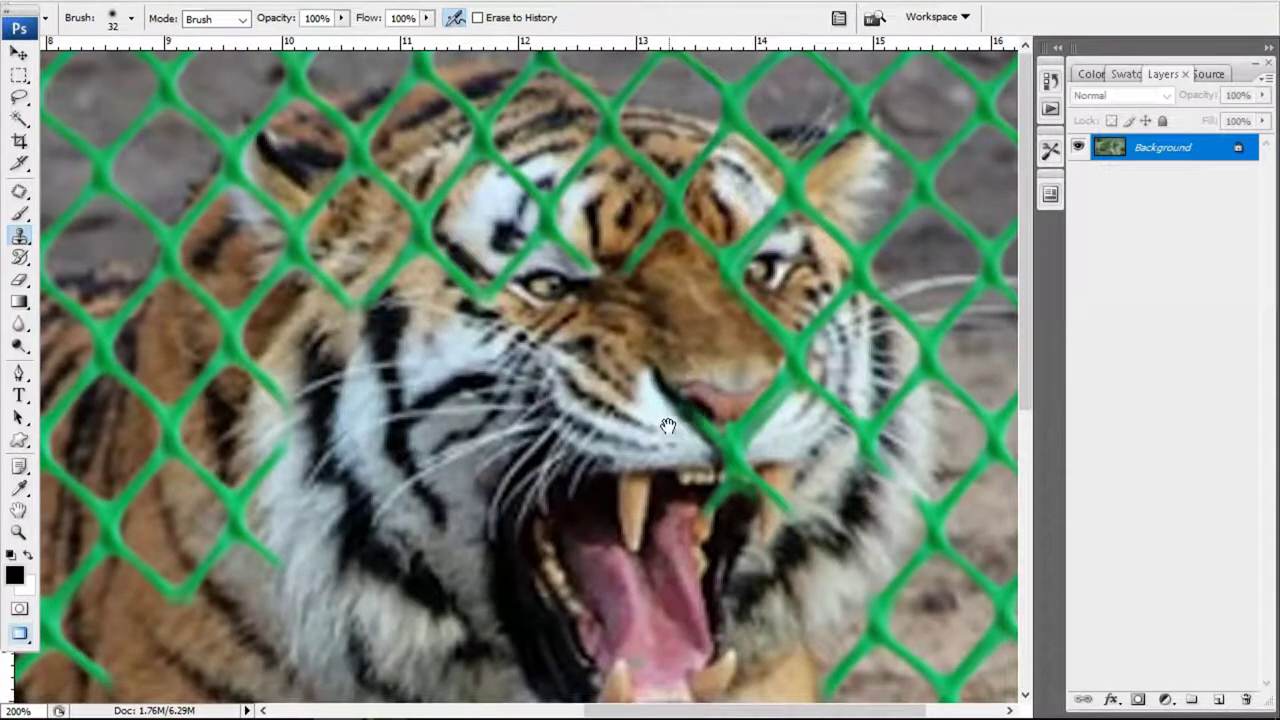
left_click_drag(694, 449, 700, 484)
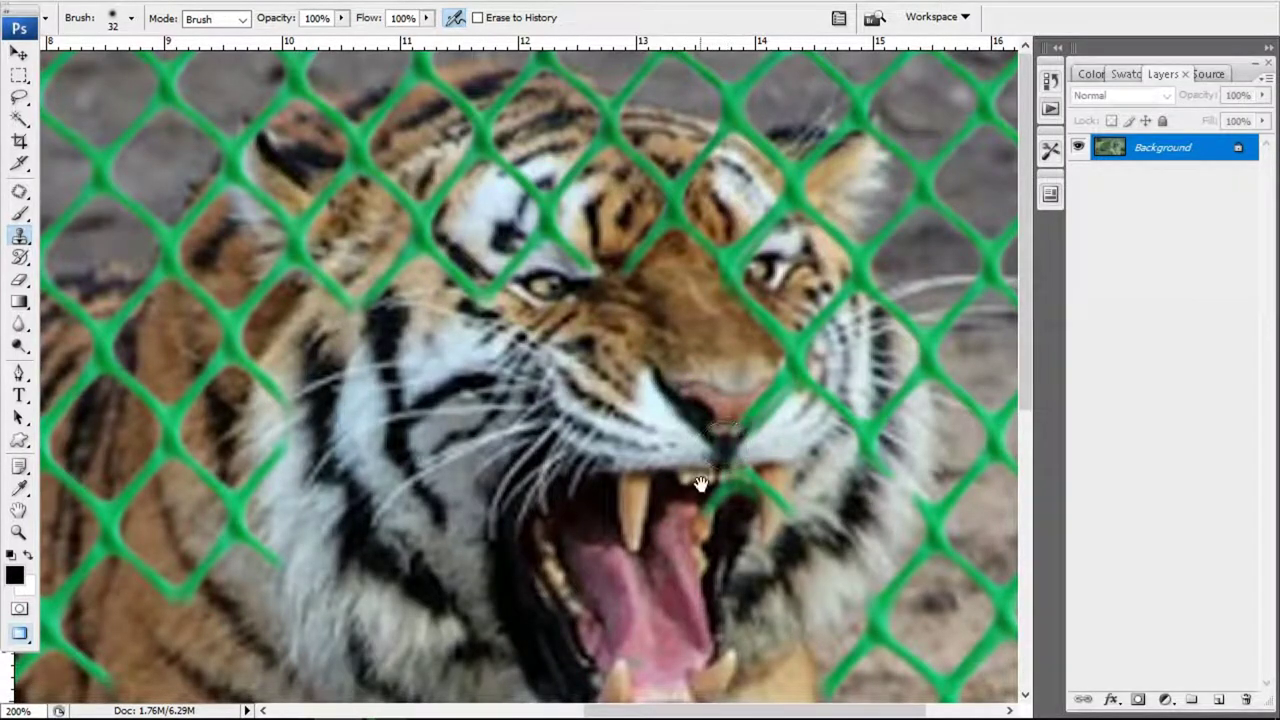
mouse_move(748, 430)
left_mouse_down()
mouse_move(802, 412)
mouse_move(858, 452)
left_mouse_up()
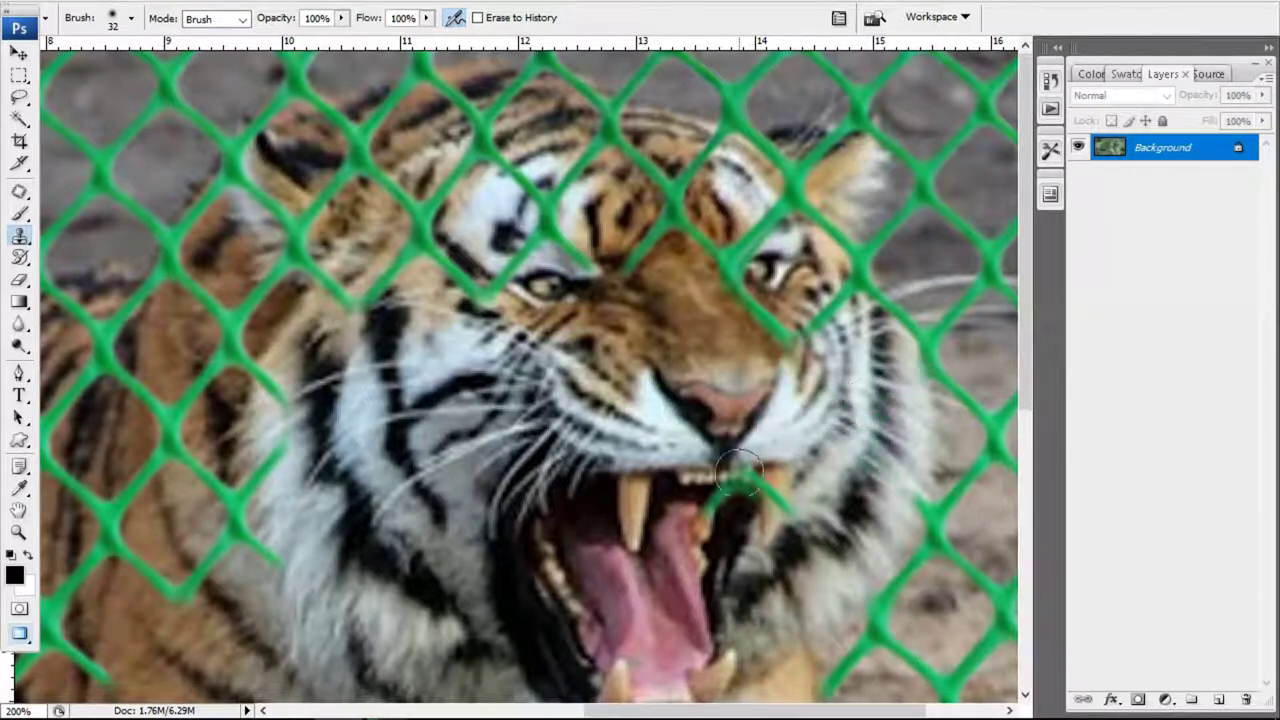
Clone fur over the mesh beside the ear, forehead, eye and left cheek
right_click(786, 498)
left_click(746, 476)
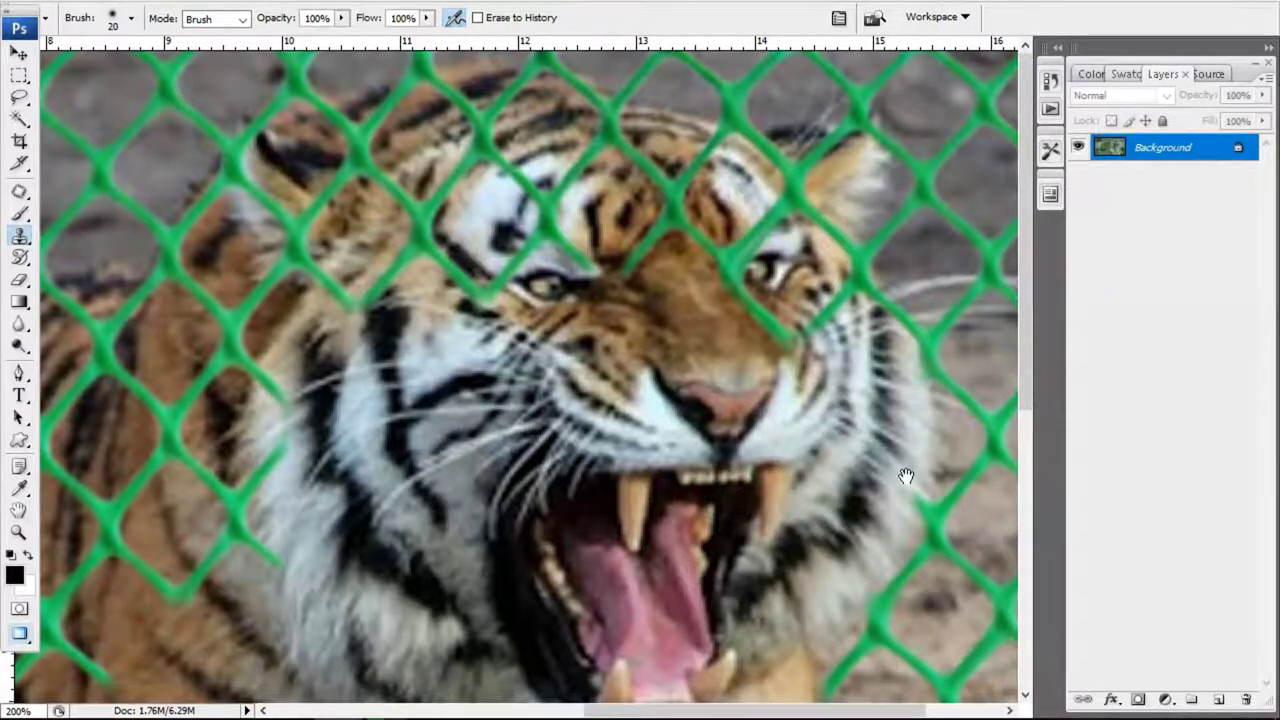
left_click_drag(905, 476, 913, 476)
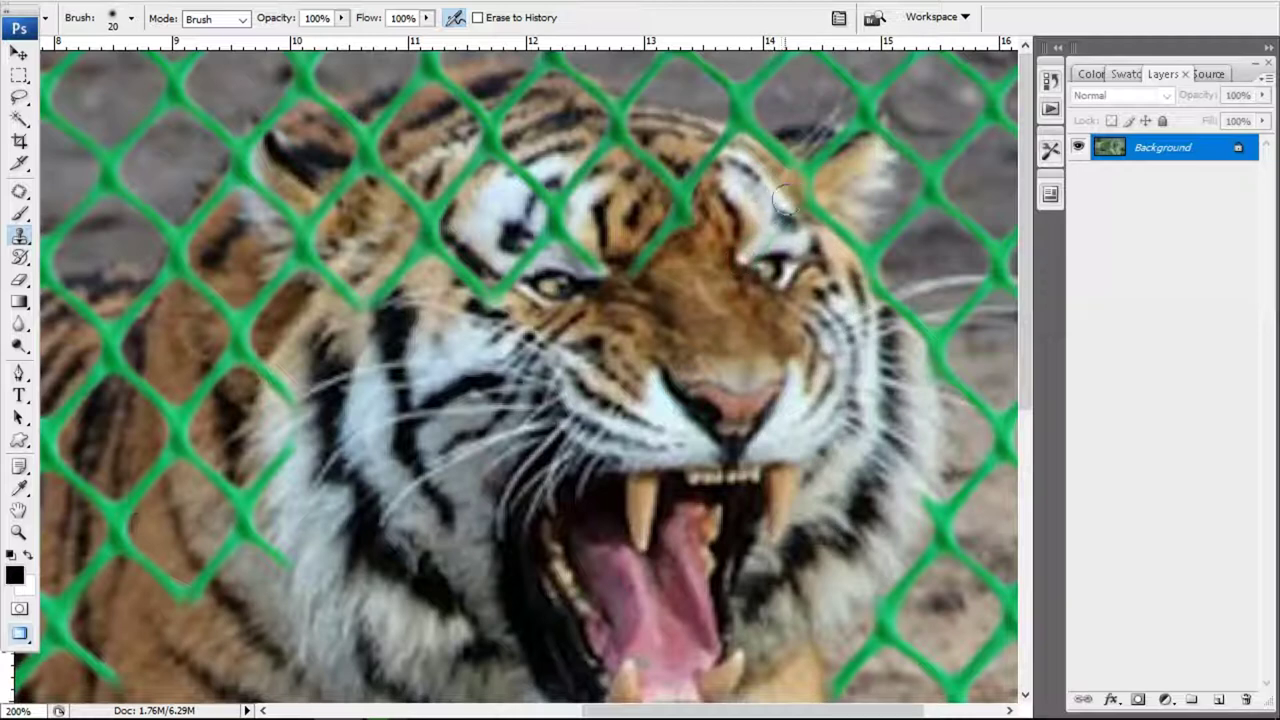
mouse_move(836, 180)
left_mouse_down()
mouse_move(829, 214)
mouse_move(850, 234)
left_mouse_up()
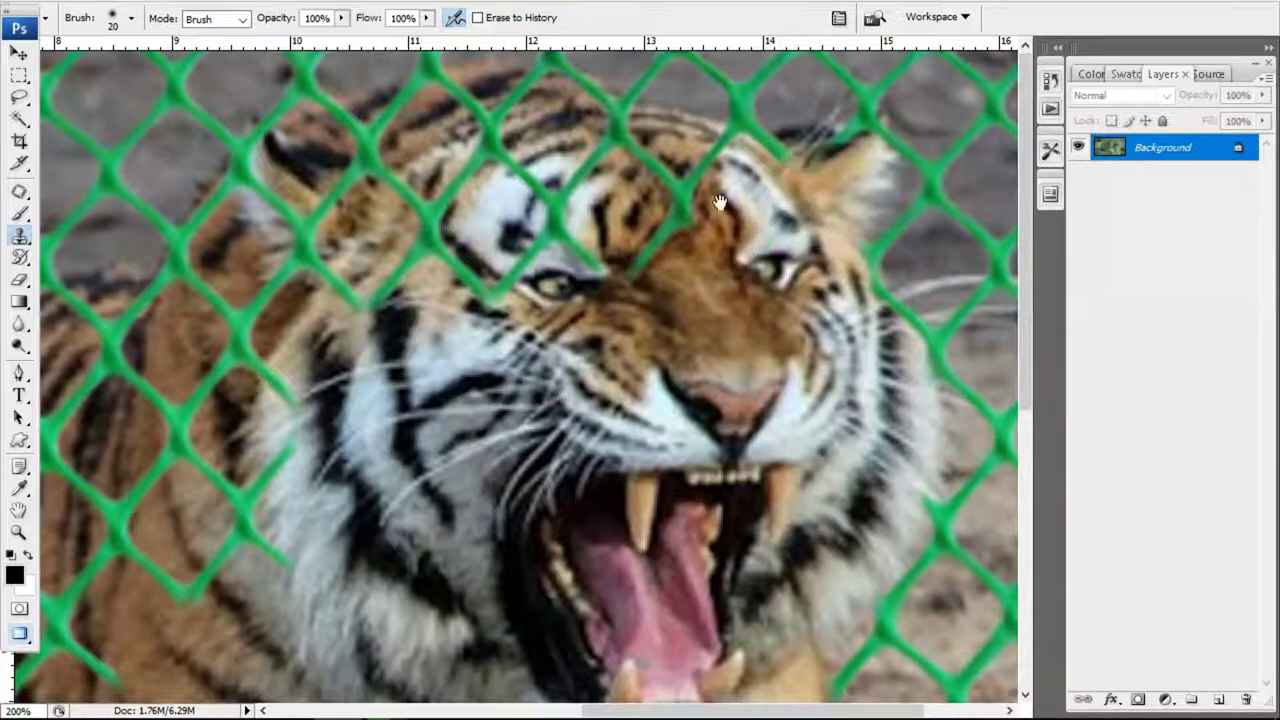
mouse_move(719, 203)
left_mouse_down()
mouse_move(785, 203)
mouse_move(710, 250)
mouse_move(755, 216)
left_mouse_up()
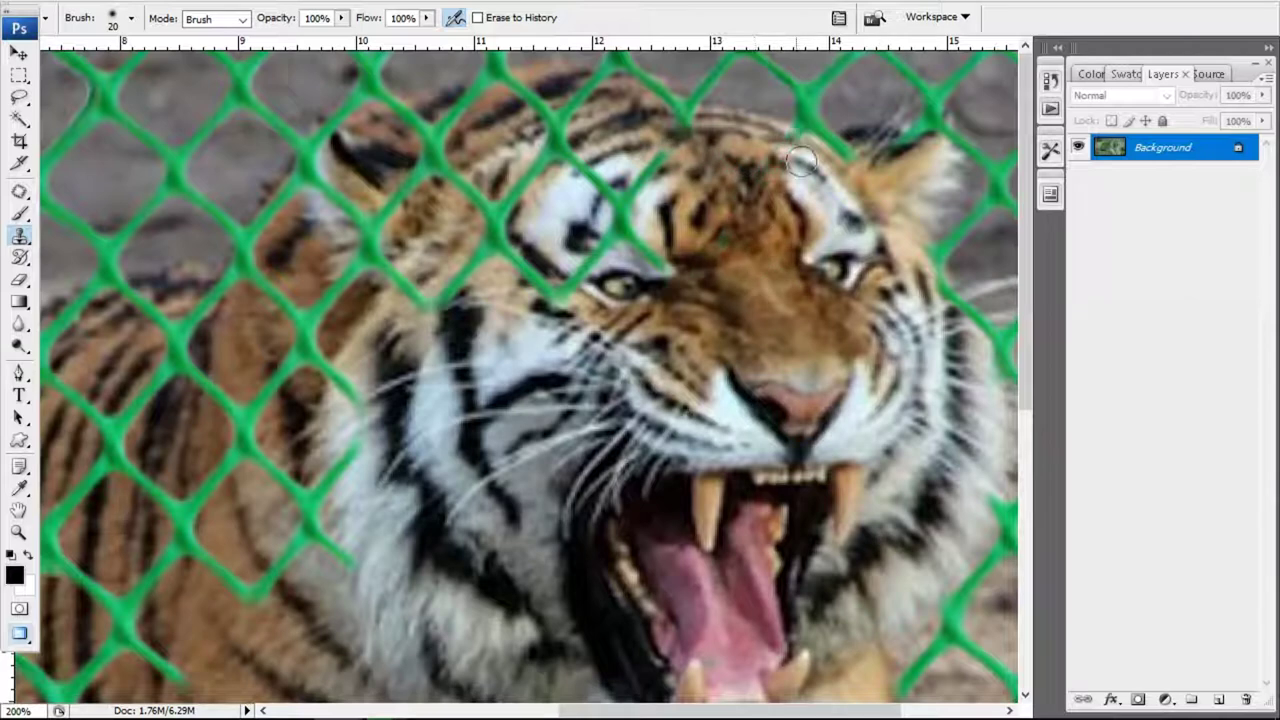
left_click_drag(683, 157, 572, 287)
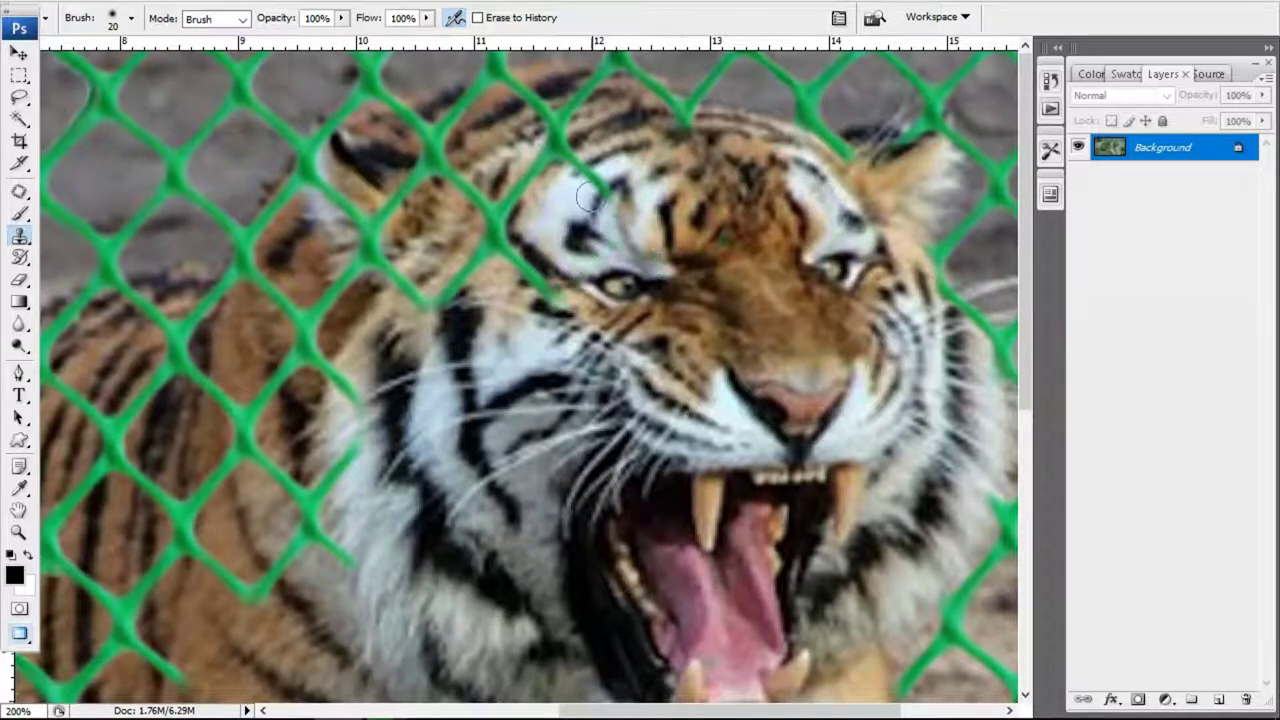
mouse_move(590, 198)
left_mouse_down()
mouse_move(560, 145)
mouse_move(520, 290)
left_mouse_up()
mouse_move(560, 229)
left_mouse_down()
mouse_move(478, 268)
mouse_move(385, 262)
left_mouse_up()
Enlarge the brush to 36 px and clone fur over the forehead mesh strands
right_click(520, 246)
left_click_drag(555, 285, 571, 285)
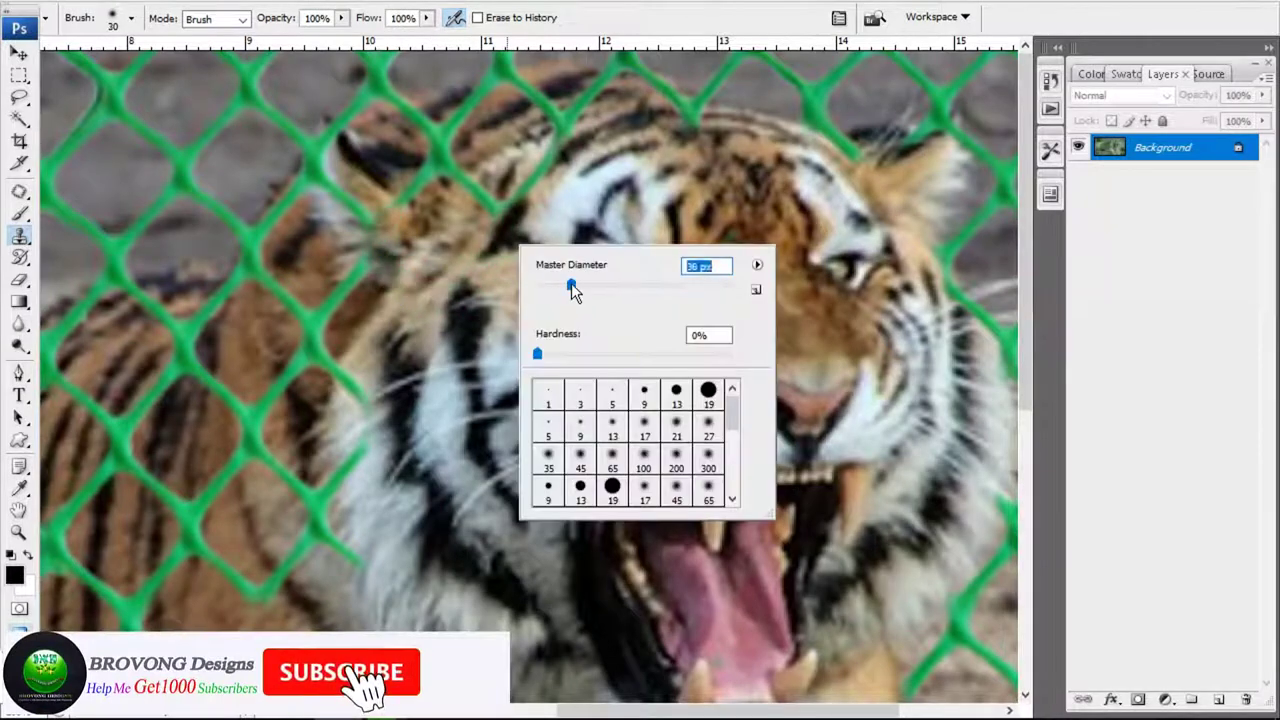
key("Return")
left_click_drag(540, 195, 590, 95)
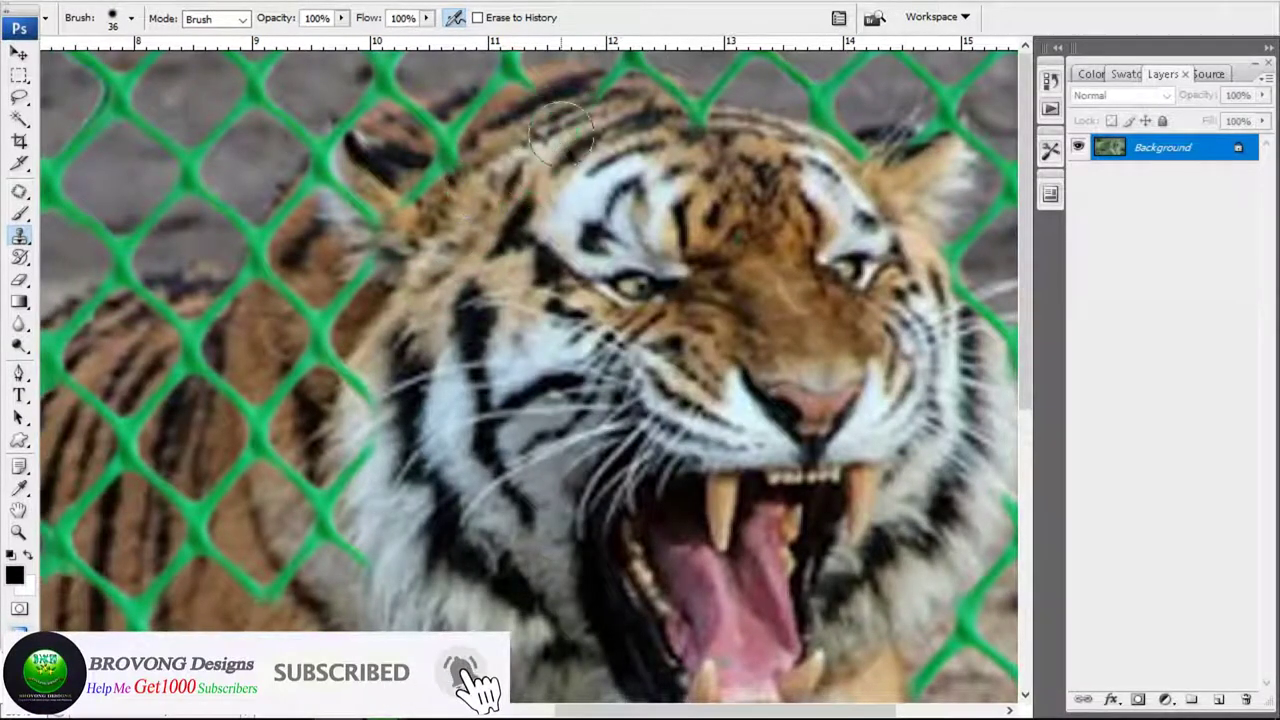
left_click_drag(650, 150, 705, 95)
left_click_drag(798, 188, 851, 188)
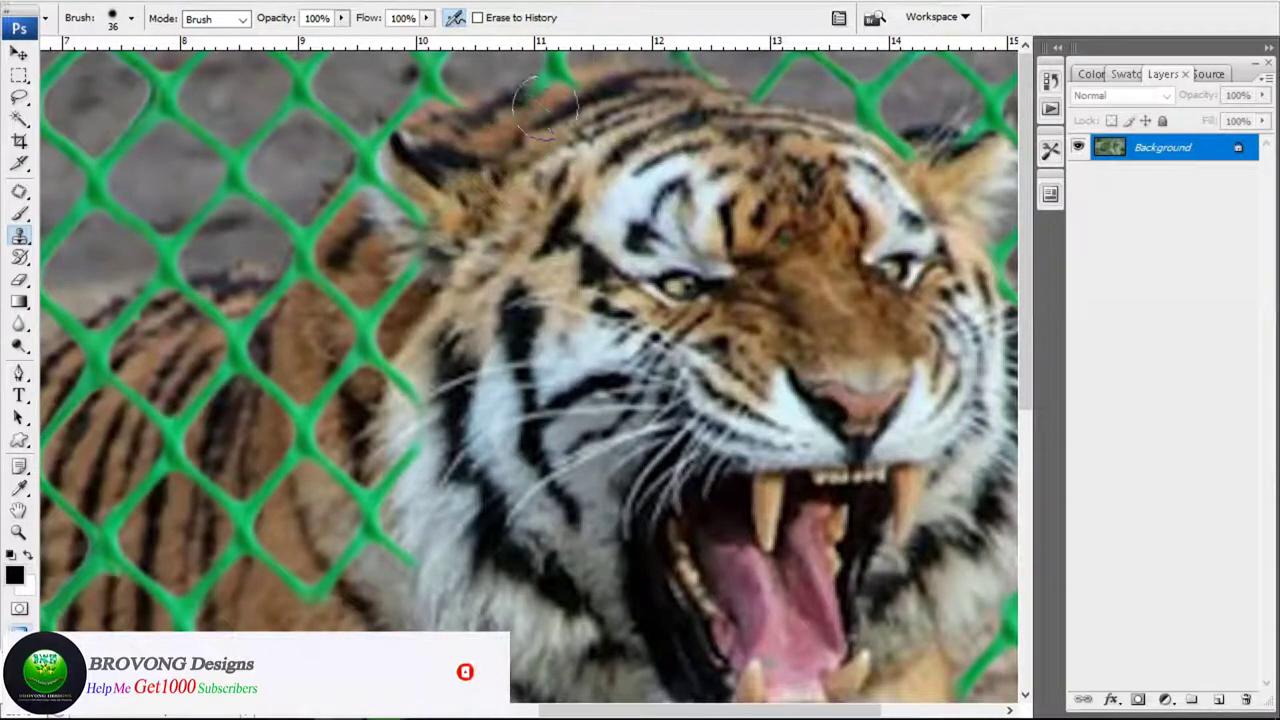
Set the brush to 12 px and clone fur over the fence on the ear top
right_click(644, 178)
key("Return")
right_click(548, 136)
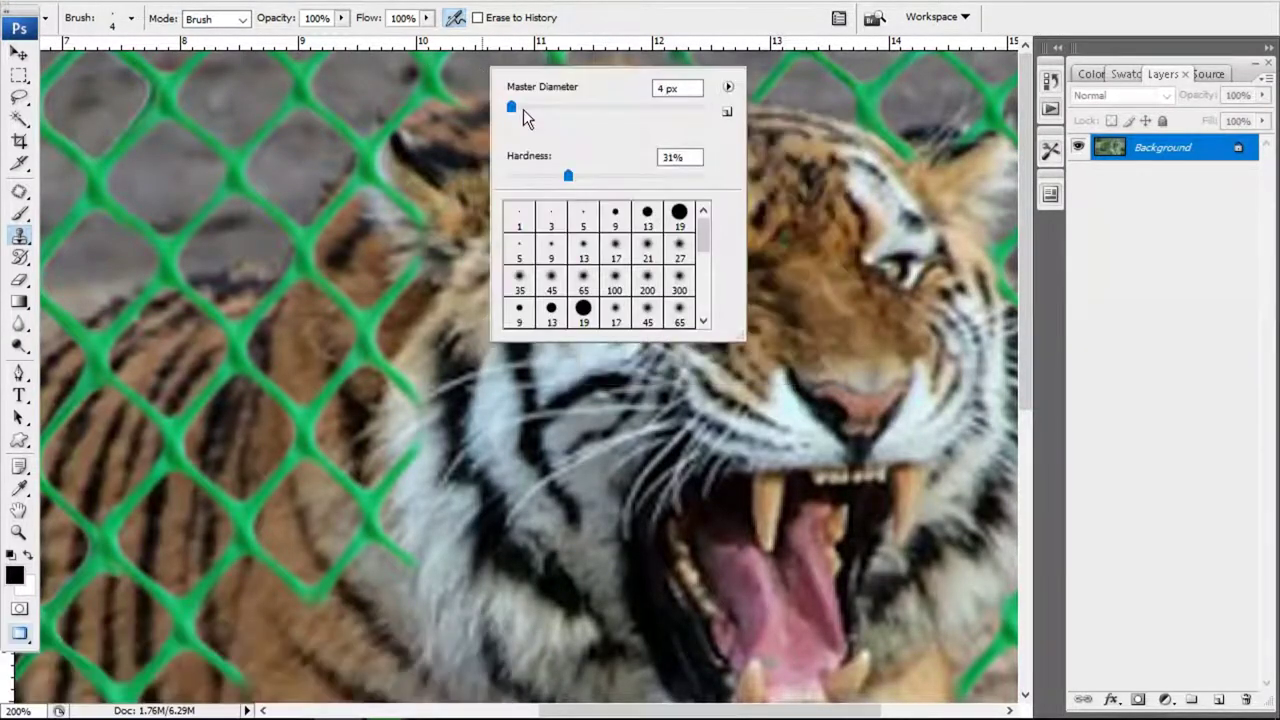
type("12")
key("Return")
left_click(600, 245)
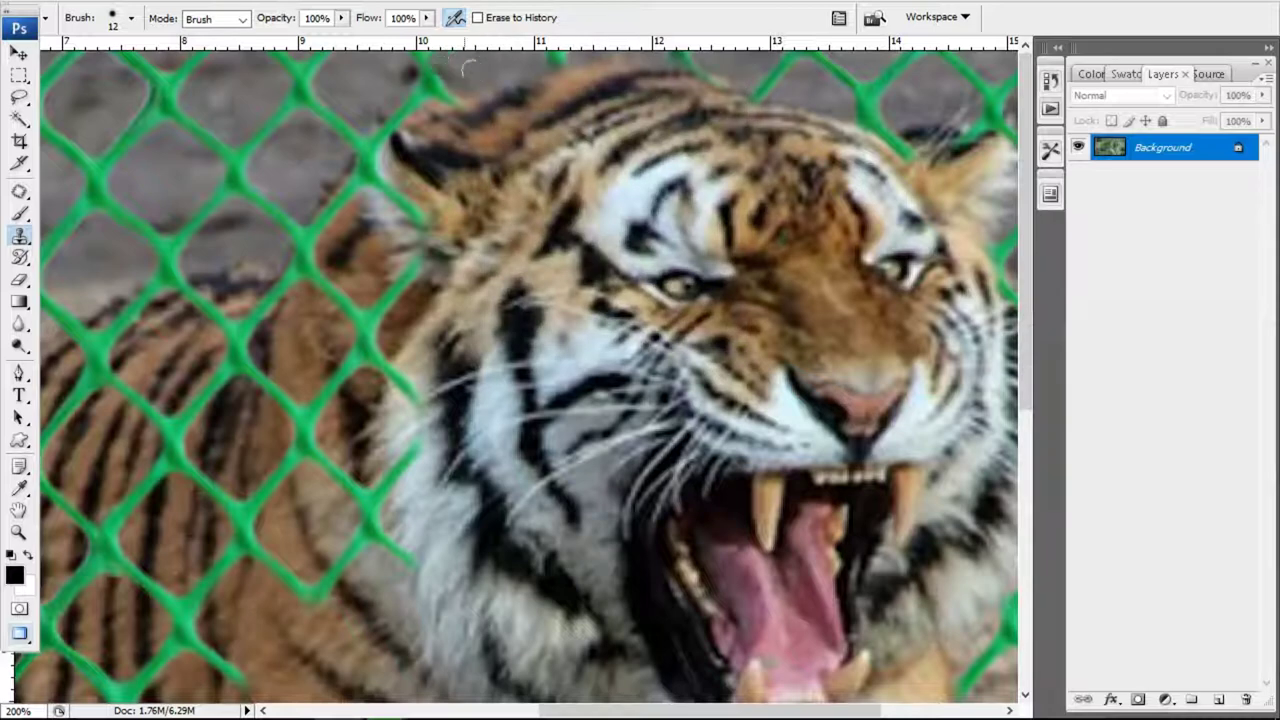
left_click_drag(452, 91, 388, 151)
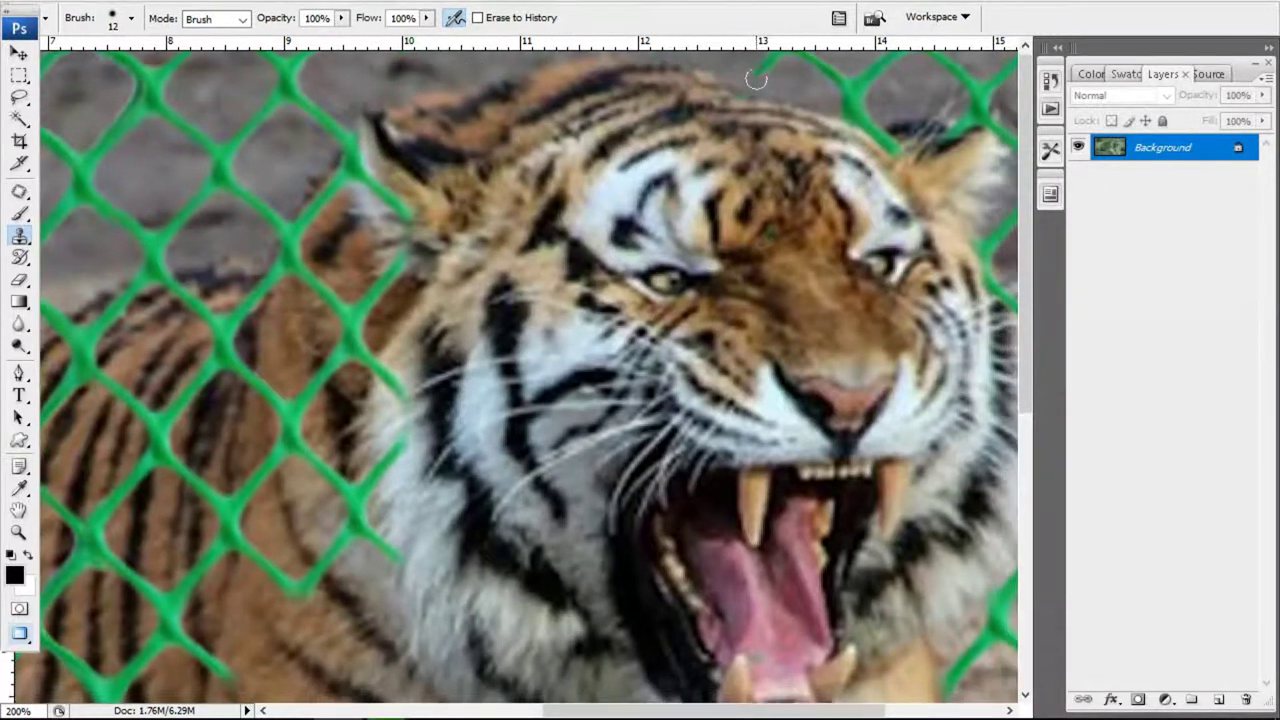
Switch to a 22 px brush and clone background over the fence beside the ear
left_click_drag(814, 93, 805, 88)
right_click(788, 77)
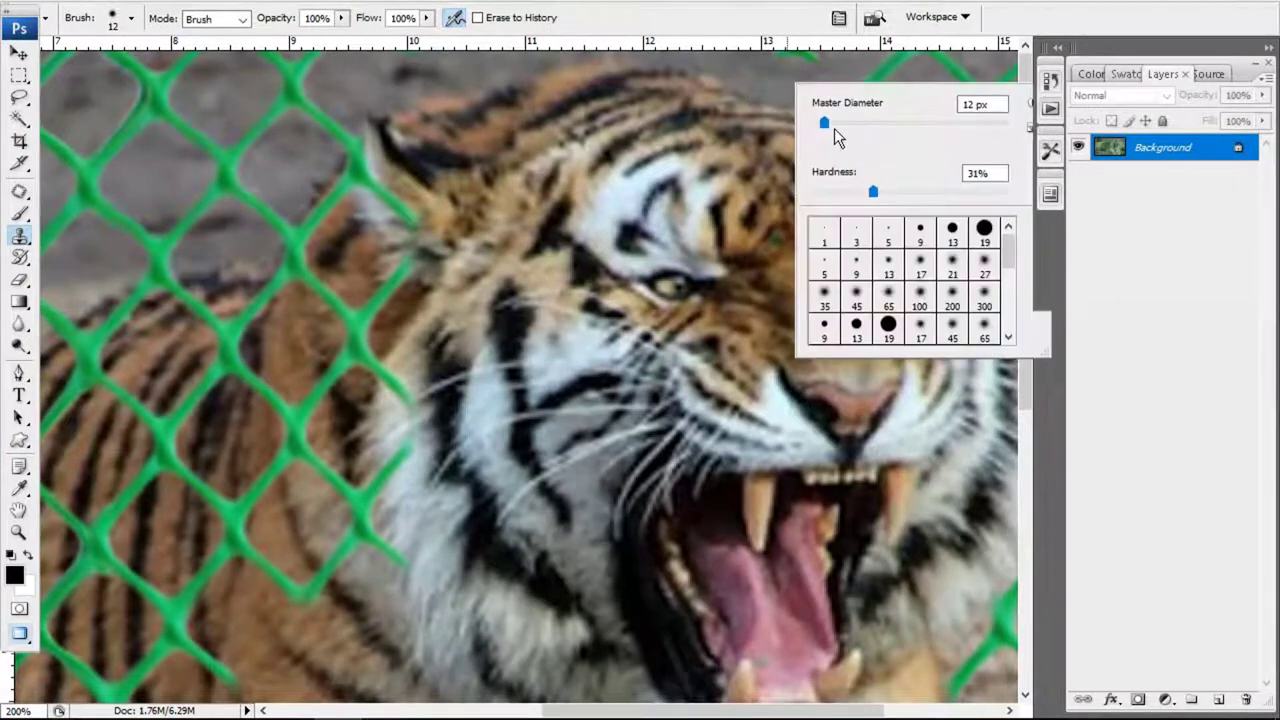
key("Return")
left_click_drag(820, 81, 850, 100)
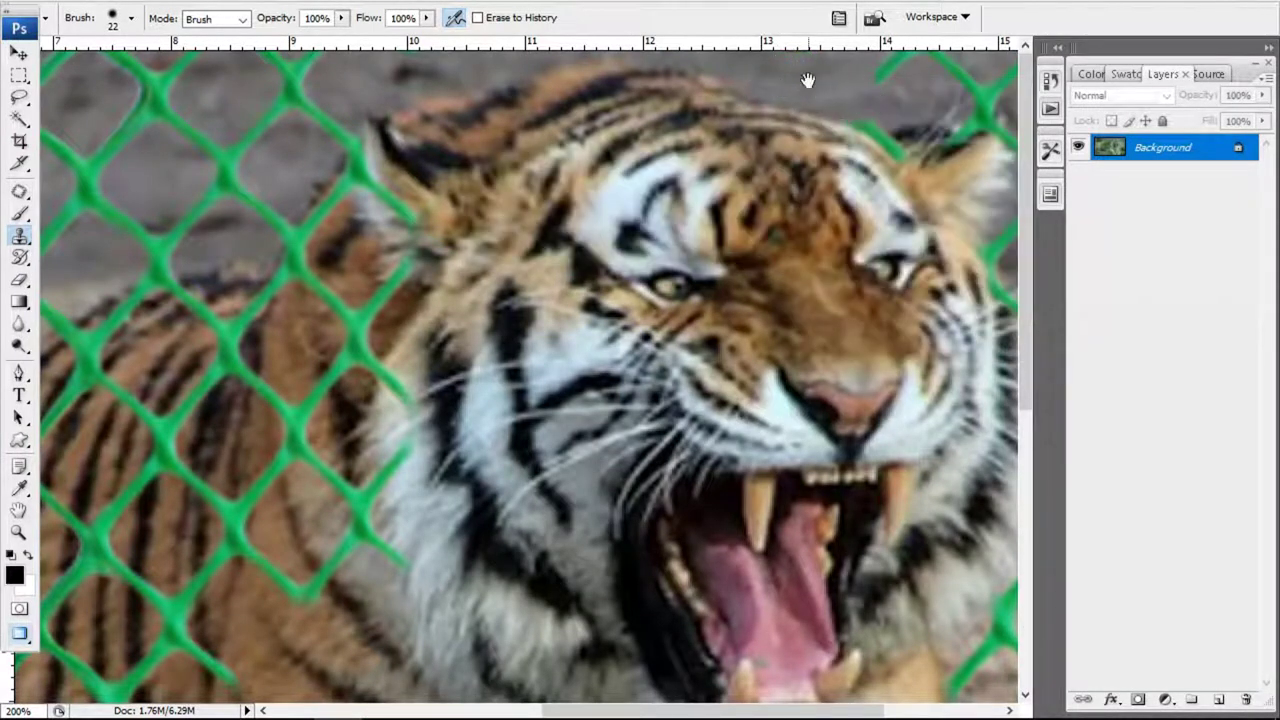
Pan right, cover the ear tip, and clone out top-right fence strands with a 46 px brush
left_click_drag(944, 168, 616, 168)
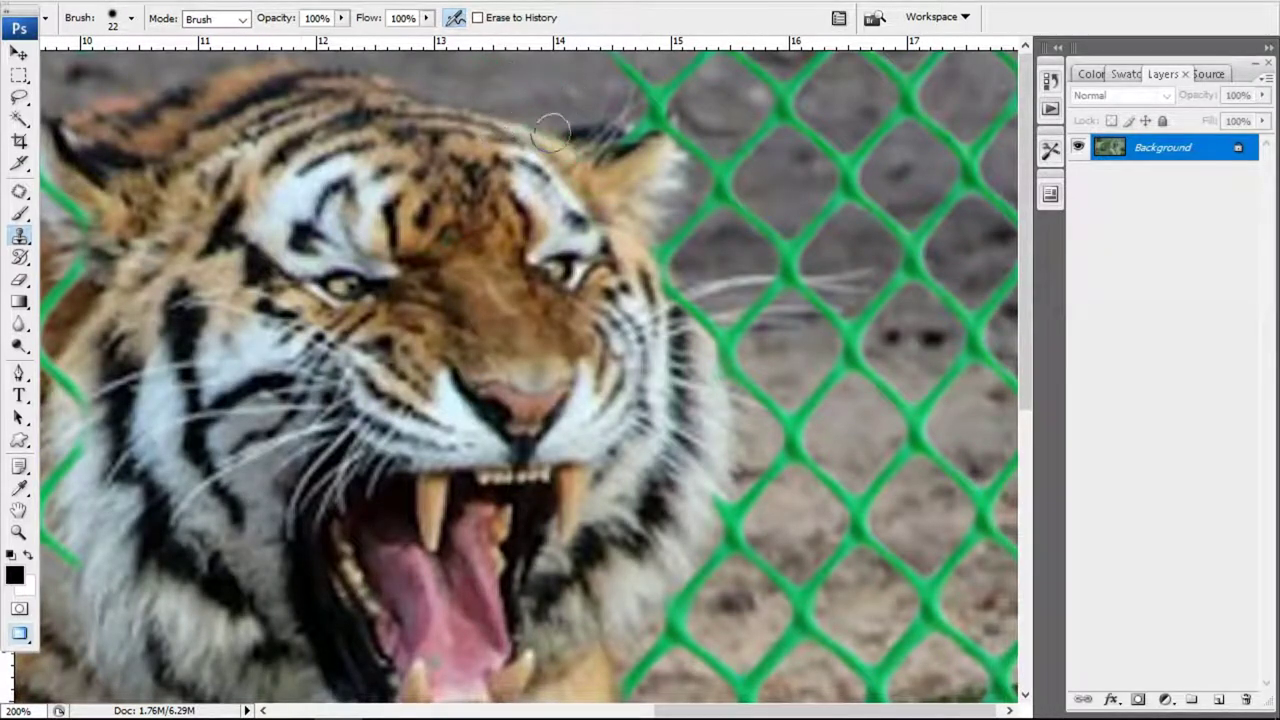
mouse_move(618, 126)
left_mouse_down()
mouse_move(633, 147)
mouse_move(689, 156)
left_mouse_up()
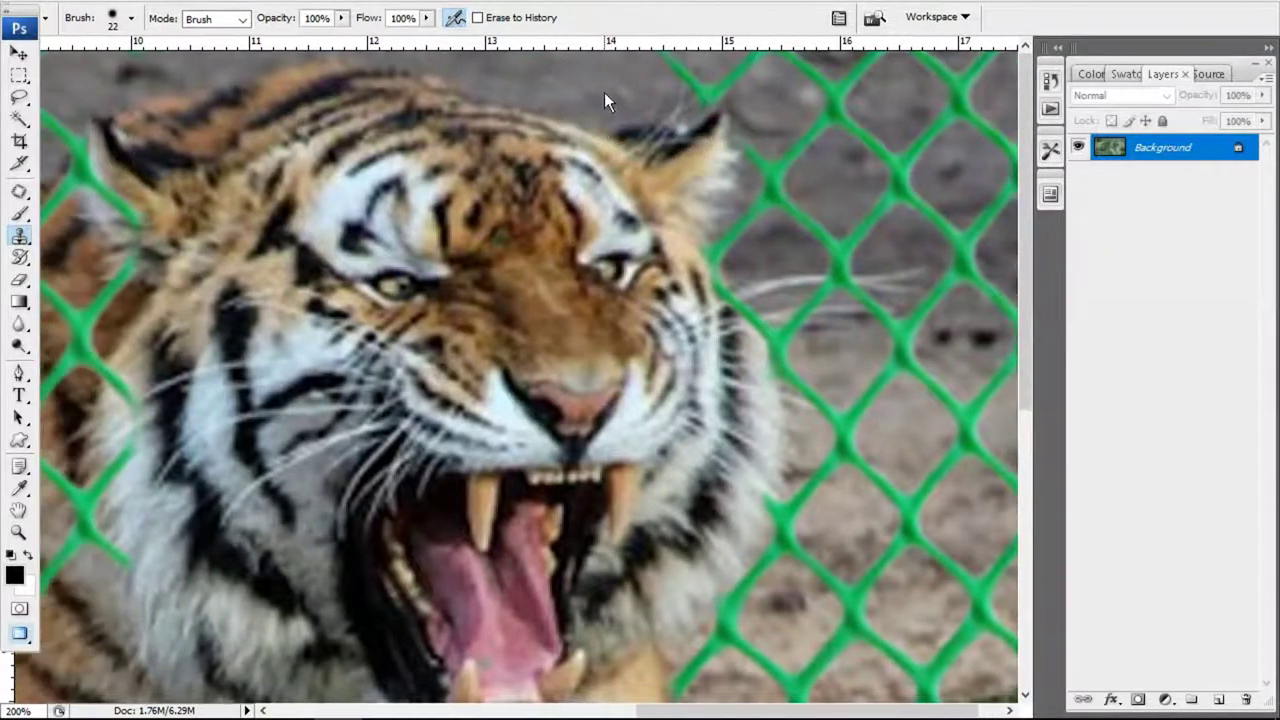
right_click(787, 111)
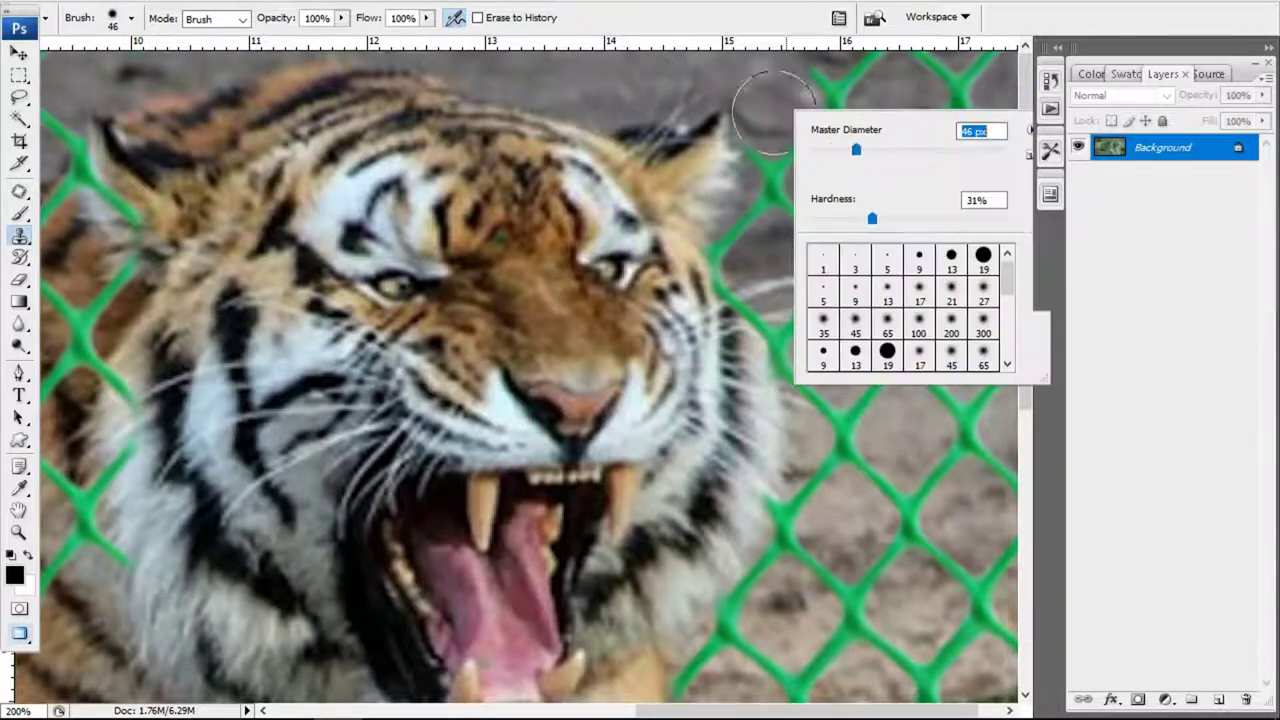
key("Return")
mouse_move(800, 106)
left_mouse_down()
mouse_move(775, 163)
mouse_move(709, 165)
left_mouse_up()
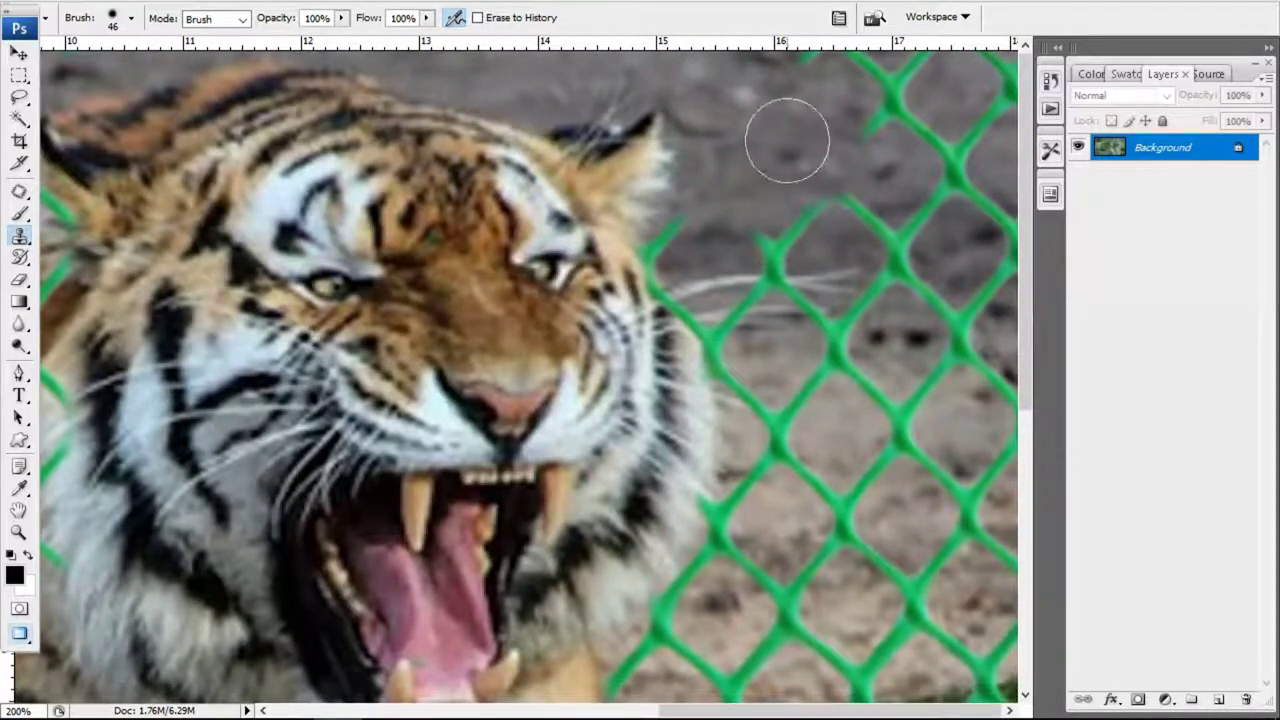
mouse_move(786, 134)
left_mouse_down()
mouse_move(944, 92)
mouse_move(943, 163)
mouse_move(984, 348)
mouse_move(891, 320)
mouse_move(757, 357)
left_mouse_up()
Reset the brush to 46 px and clone background over the fence on the right
right_click(865, 420)
key("Return")
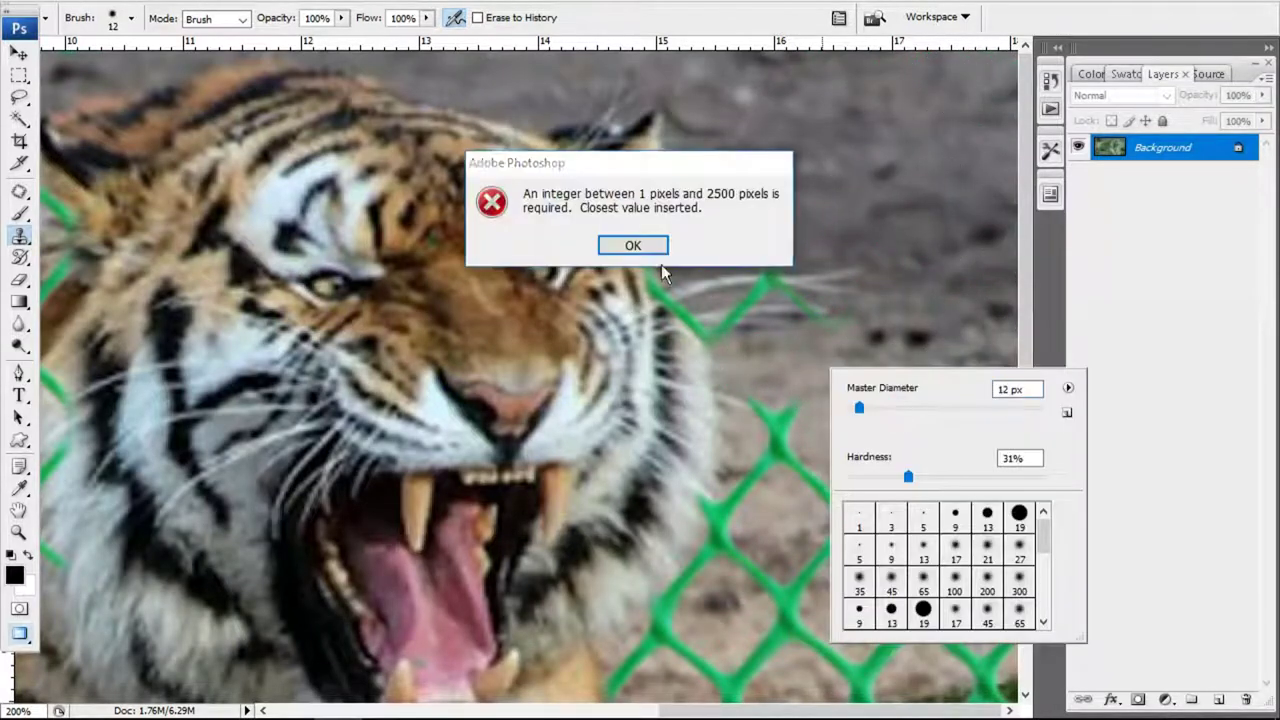
key("Return")
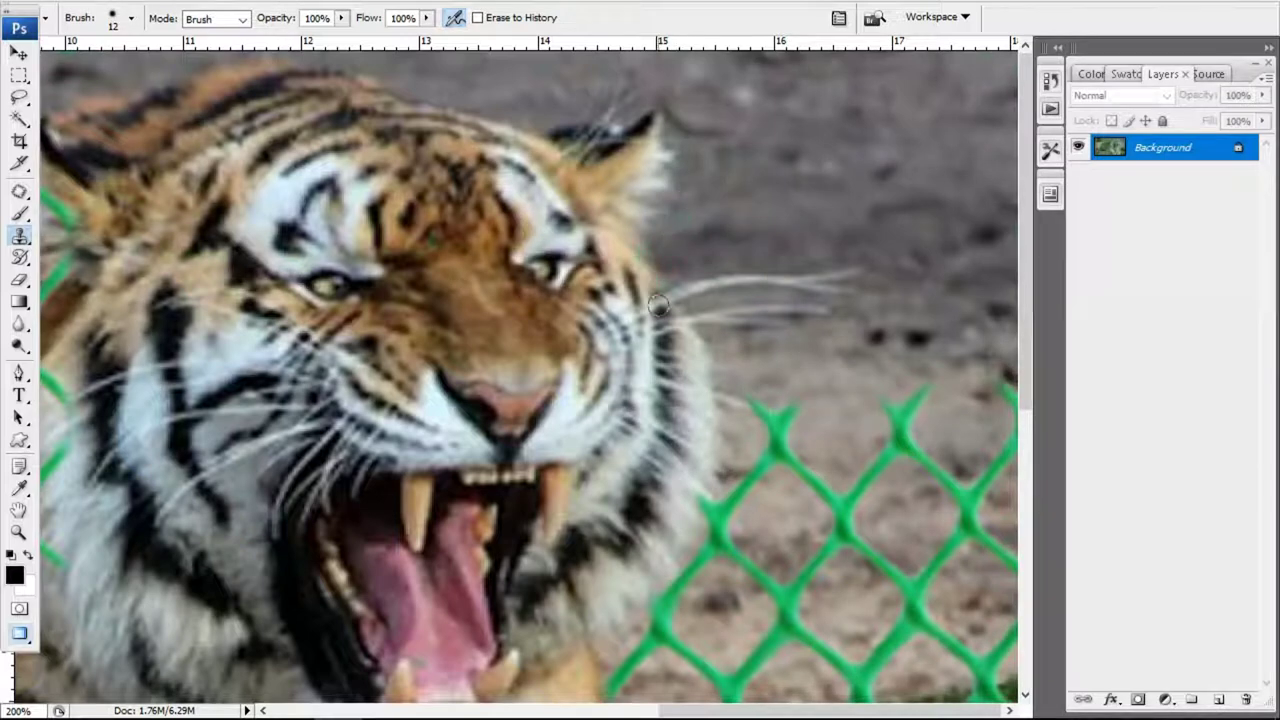
scroll(658, 306, "down", 2)
scroll(700, 320, "up", 1)
right_click(830, 240)
type("21")
key("Return")
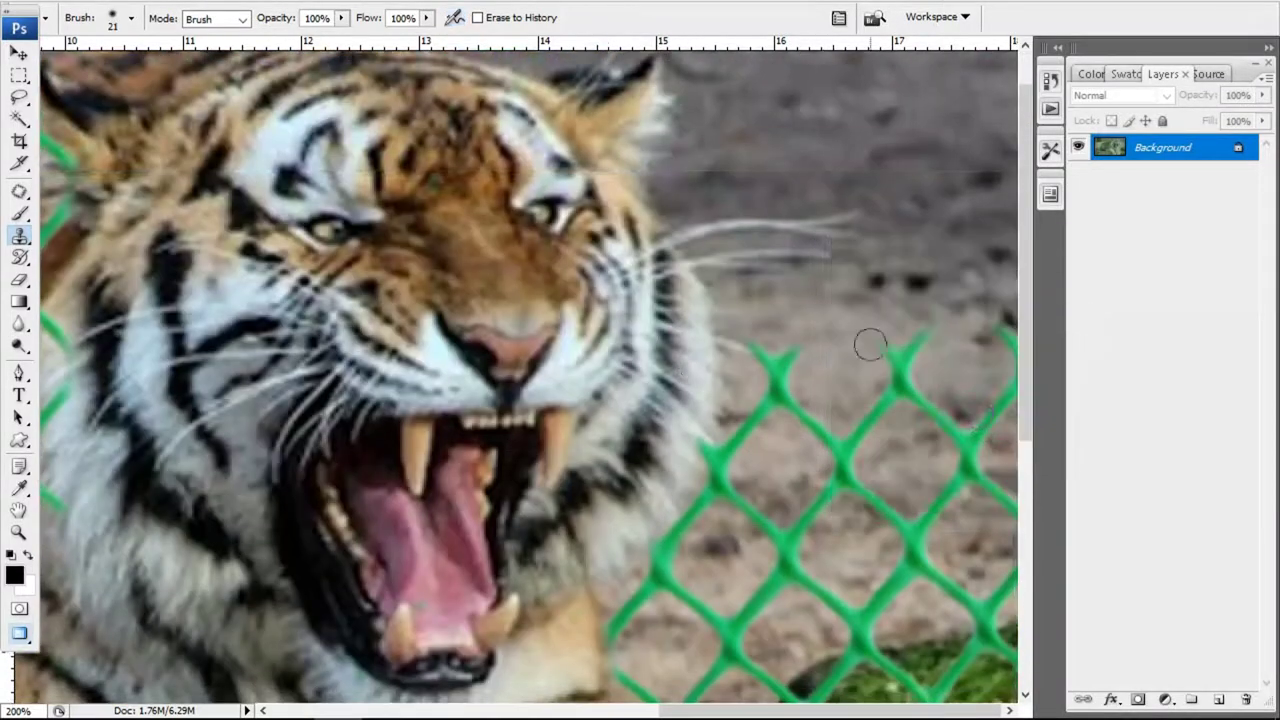
right_click(835, 323)
type("46")
key("Return")
mouse_move(834, 314)
left_mouse_down()
mouse_move(777, 354)
mouse_move(977, 349)
mouse_move(920, 423)
mouse_move(834, 423)
mouse_move(865, 480)
mouse_move(943, 537)
left_mouse_up()
Paint out fence right of the mouth using 20 px, then 40 px clone brushes
scroll(834, 429, "down", 5)
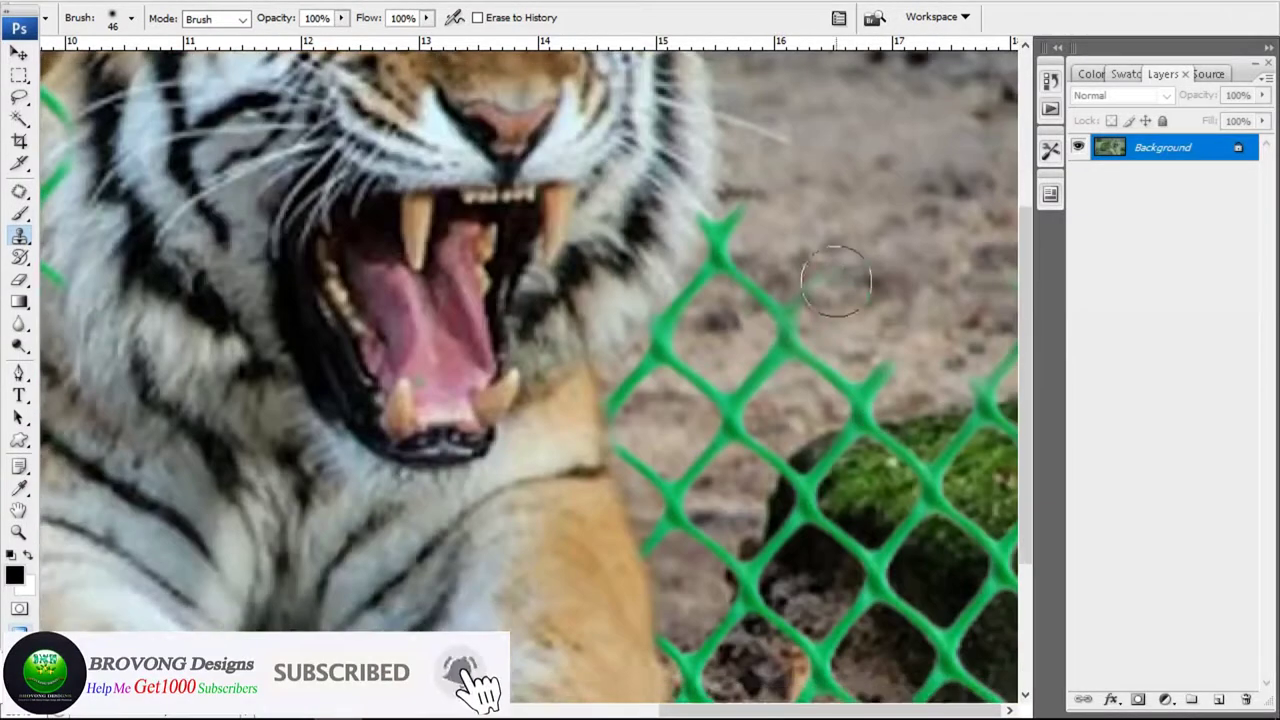
left_click_drag(757, 350, 729, 366)
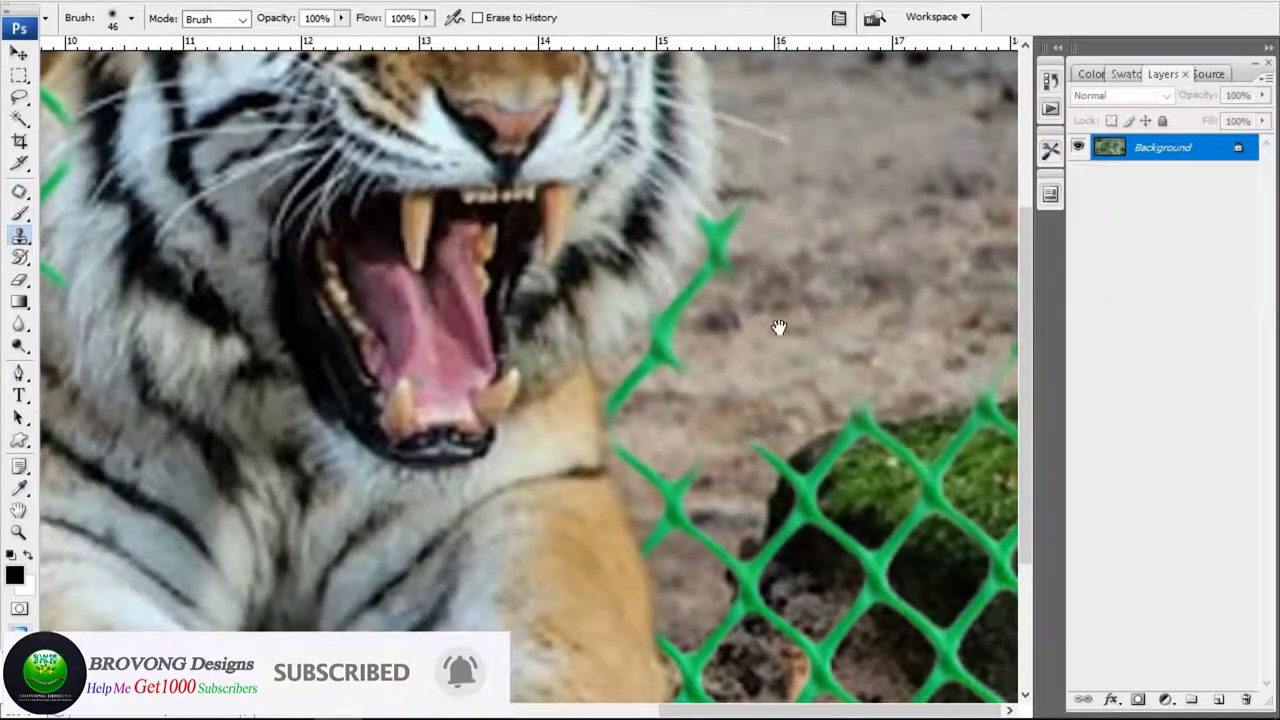
right_click(785, 288)
key("Return")
key("Return")
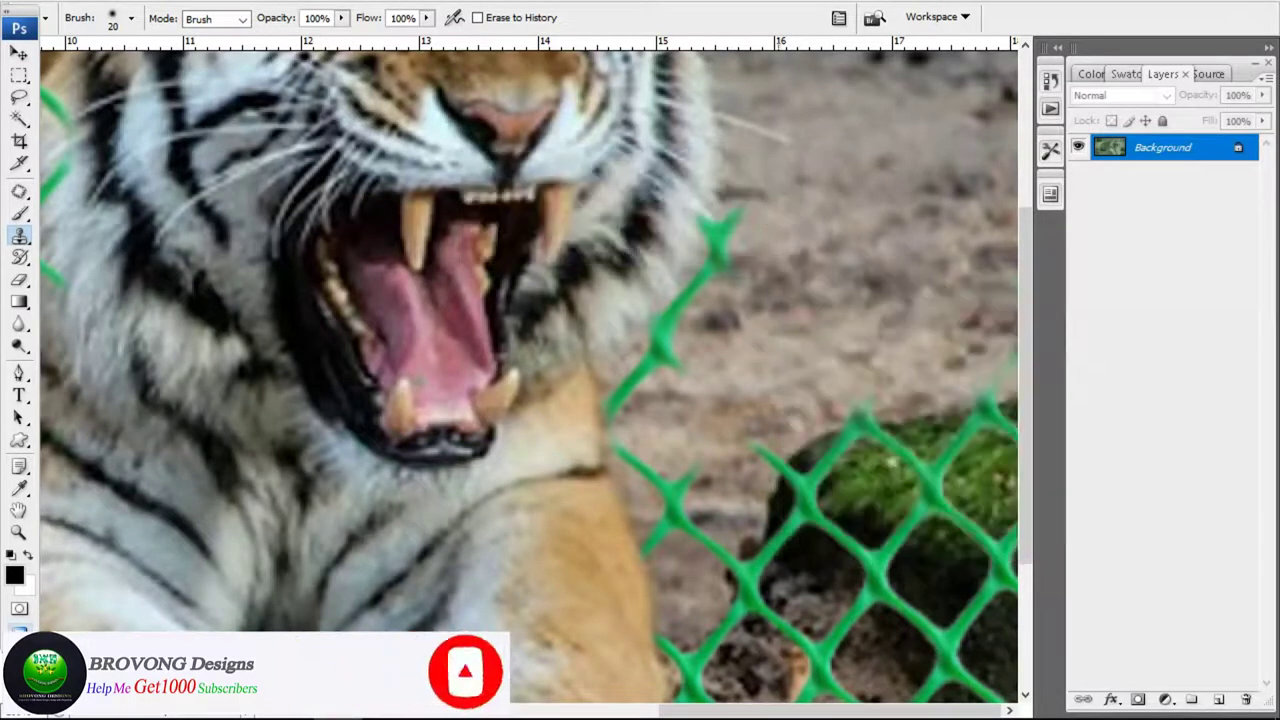
mouse_move(745, 212)
left_mouse_down()
mouse_move(720, 287)
mouse_move(657, 343)
mouse_move(657, 423)
left_mouse_up()
scroll(698, 381, "down", 3)
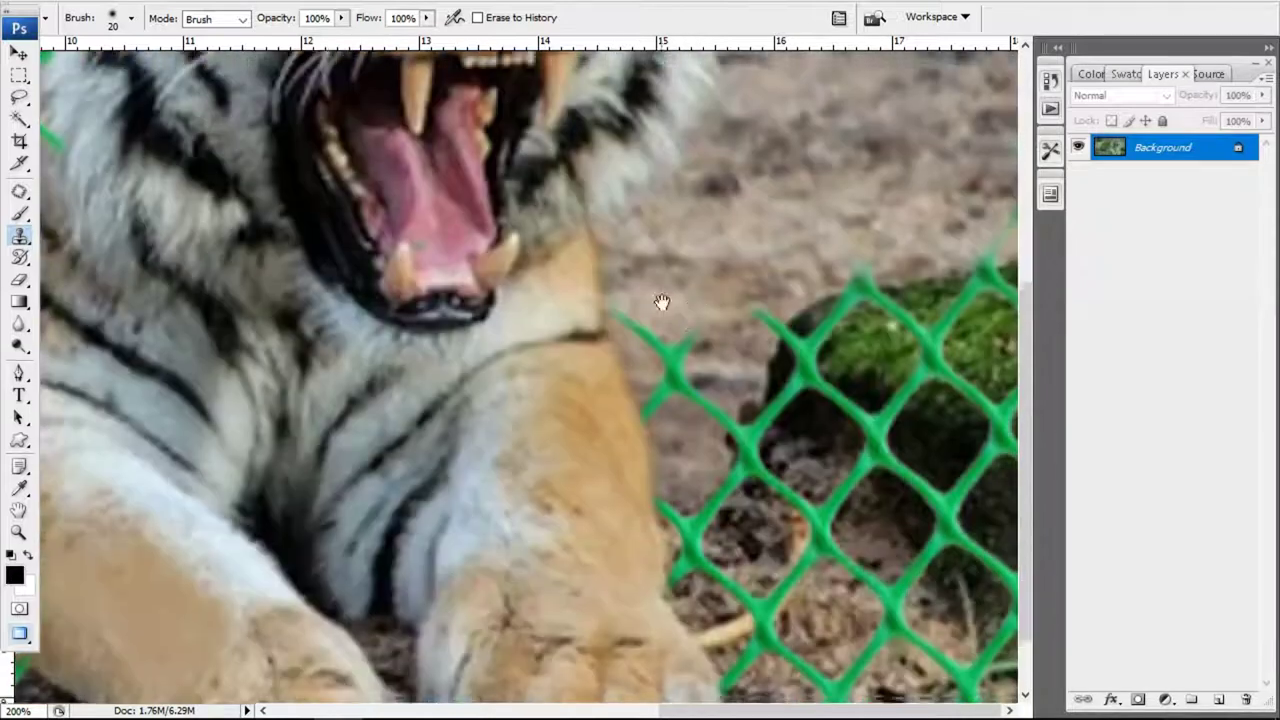
right_click(705, 303)
type("40")
key("Return")
key("Return")
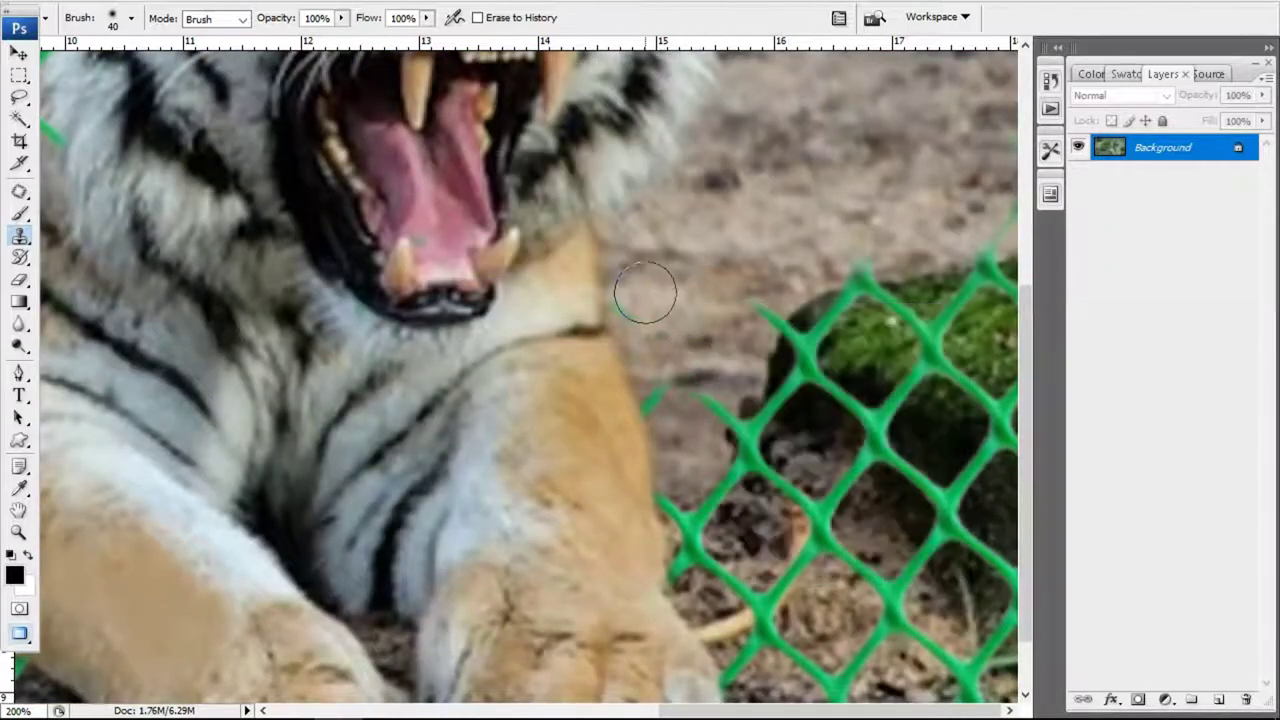
left_click_drag(646, 289, 665, 400)
Shrink the brush to 33 px and clone out fence strands beside the paw and lower right
scroll(662, 393, "down", 1)
right_click(800, 435)
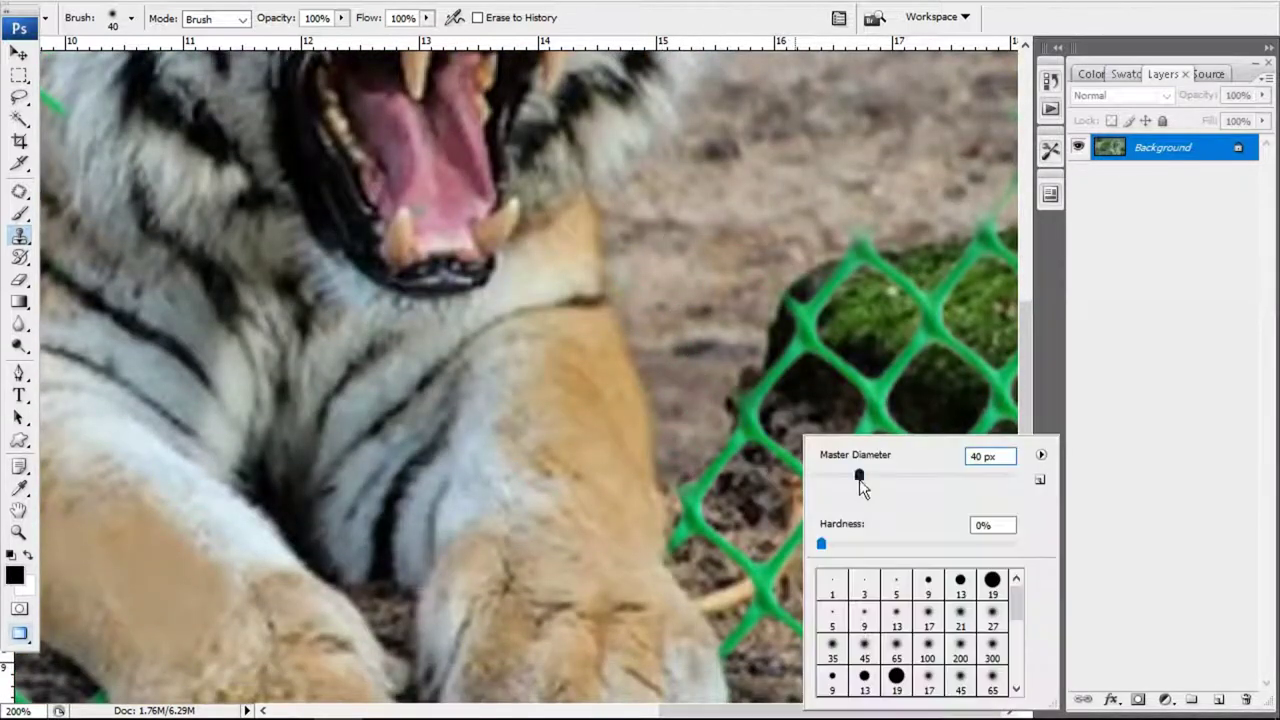
left_click_drag(857, 466, 850, 466)
key("Return")
mouse_move(748, 500)
left_mouse_down()
mouse_move(700, 480)
mouse_move(777, 420)
mouse_move(765, 497)
mouse_move(771, 449)
left_mouse_up()
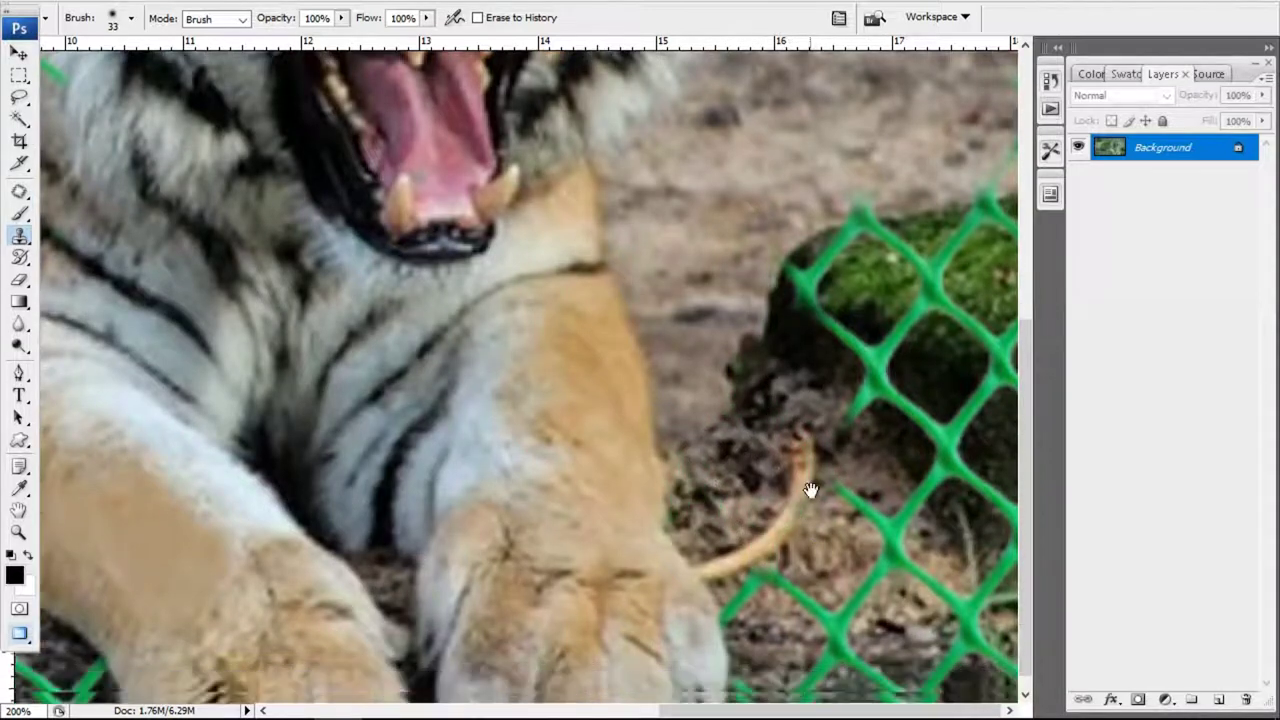
left_click_drag(877, 449, 755, 610)
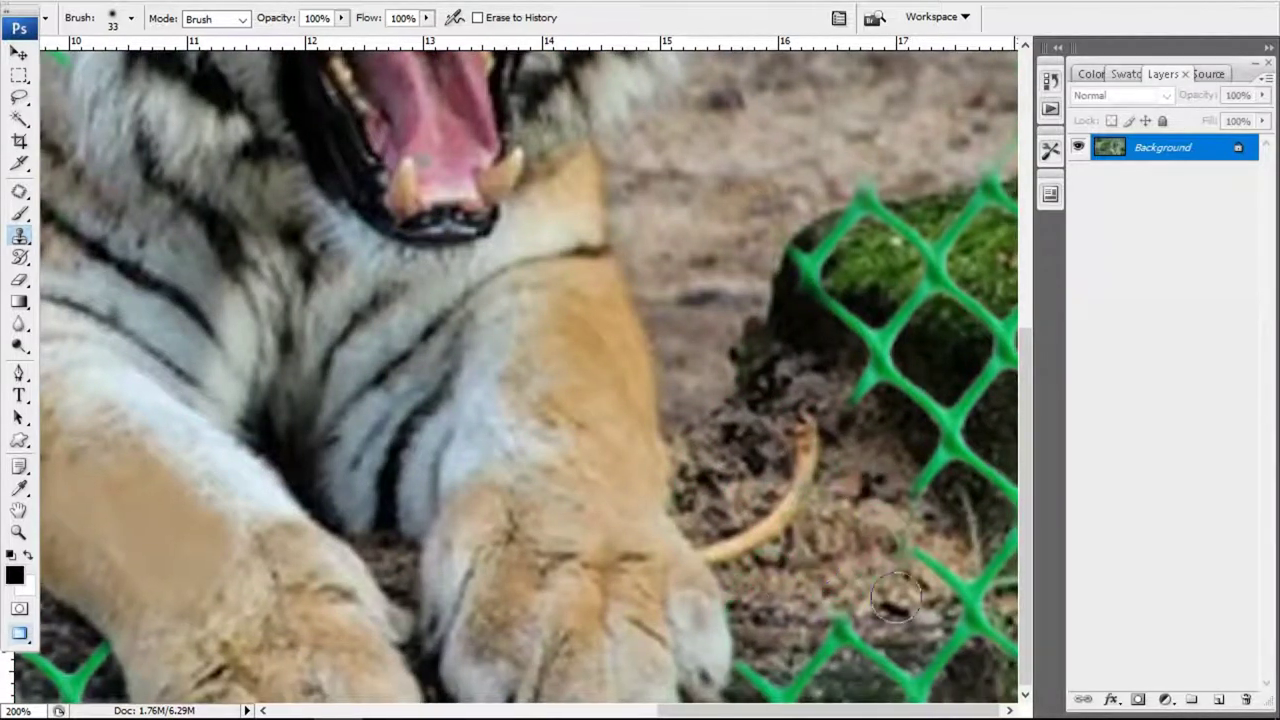
Replace bottom-right fence with dirt and grass, and clear the fence from the mossy rock
mouse_move(890, 575)
left_mouse_down()
mouse_move(860, 615)
mouse_move(740, 690)
left_mouse_up()
mouse_move(870, 670)
left_mouse_down()
mouse_move(923, 622)
mouse_move(1000, 670)
left_mouse_up()
left_click_drag(960, 600, 955, 597)
mouse_move(1000, 340)
left_mouse_down()
mouse_move(930, 420)
mouse_move(817, 274)
mouse_move(866, 236)
mouse_move(830, 268)
mouse_move(925, 345)
left_mouse_up()
mouse_move(679, 357)
left_mouse_down()
mouse_move(683, 371)
mouse_move(683, 359)
left_mouse_up()
left_click_drag(870, 290, 985, 200)
mouse_move(940, 240)
left_mouse_down()
mouse_move(1005, 330)
mouse_move(990, 290)
left_mouse_up()
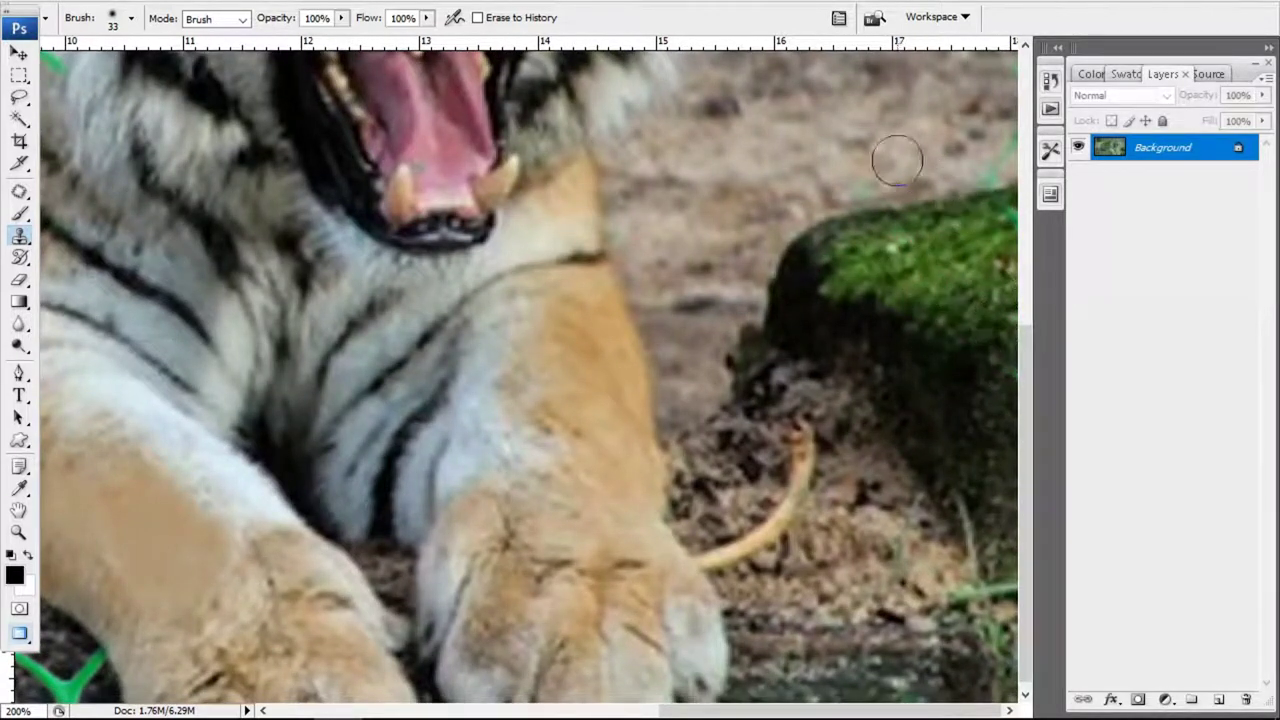
scroll(1000, 191, "down", 3)
Shrink the Clone Stamp brush diameter to 6 px
scroll(711, 237, "up", 1)
scroll(997, 471, "up", 2)
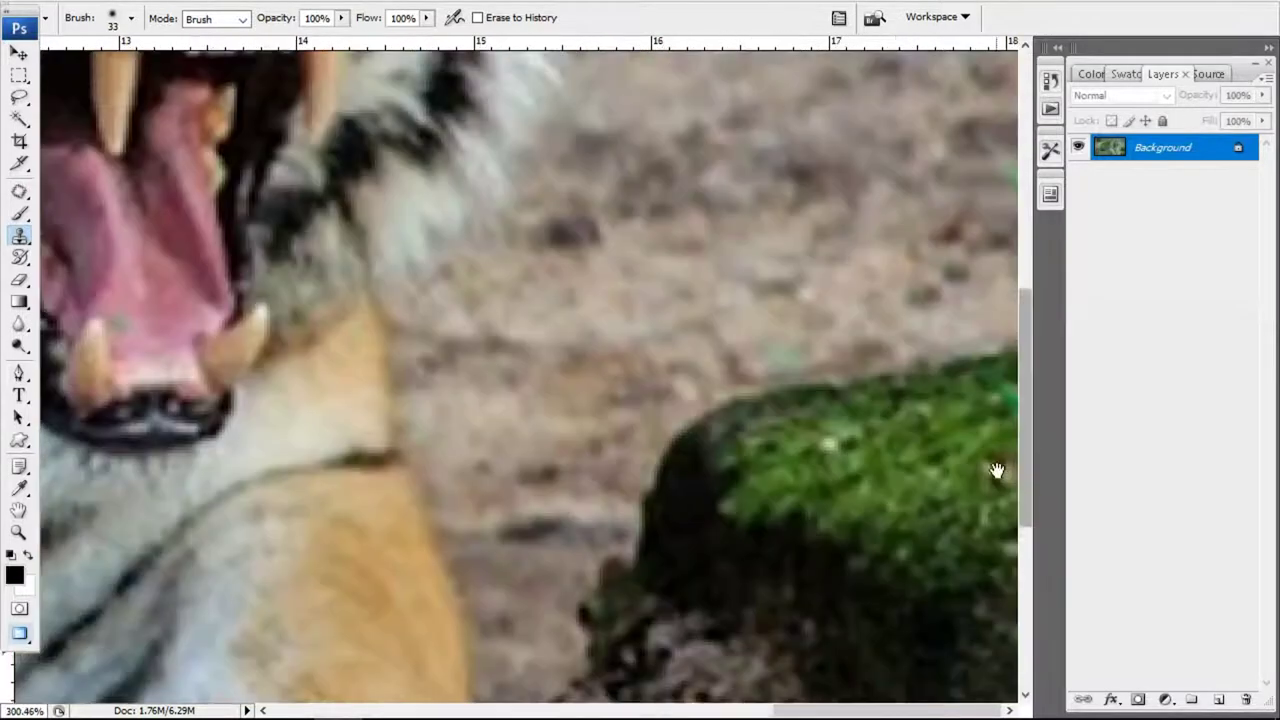
scroll(423, 363, "down", 2)
scroll(749, 343, "up", 2)
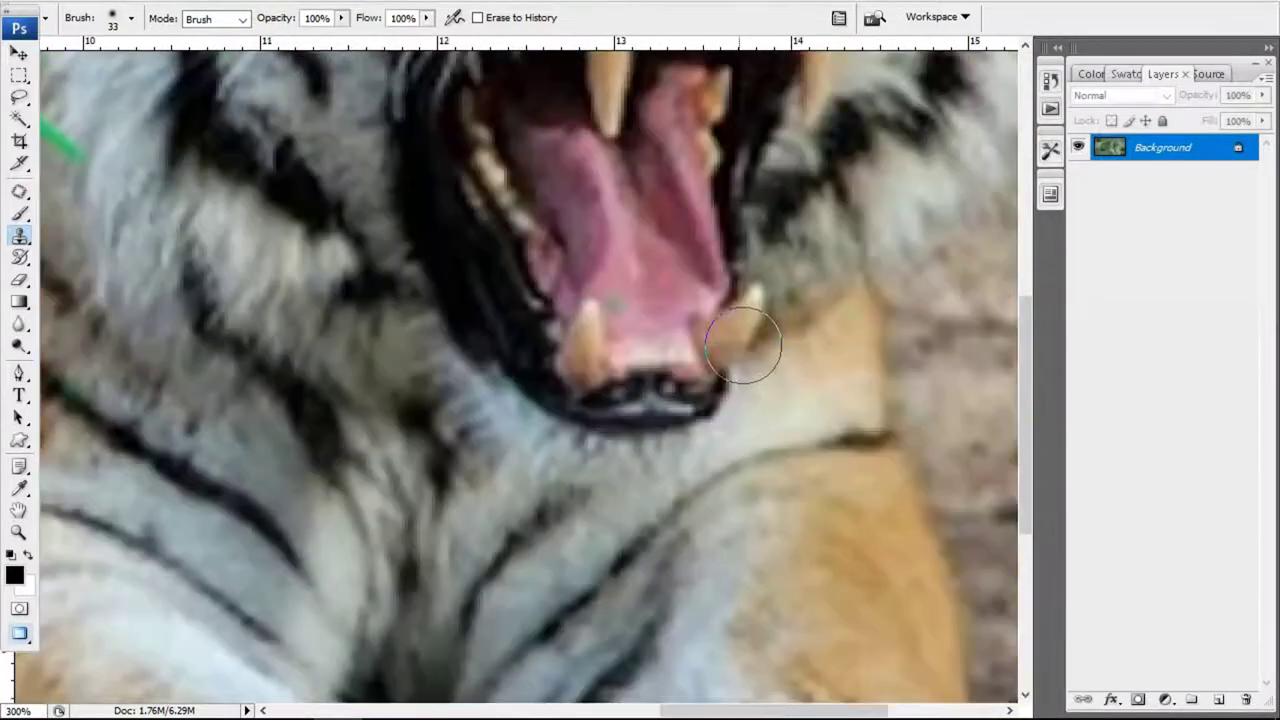
right_click(640, 244)
key("Return")
left_click(632, 243)
key("Return")
Set the Clone Stamp brush diameter to 28 px
scroll(717, 451, "down", 2)
scroll(717, 400, "up", 2)
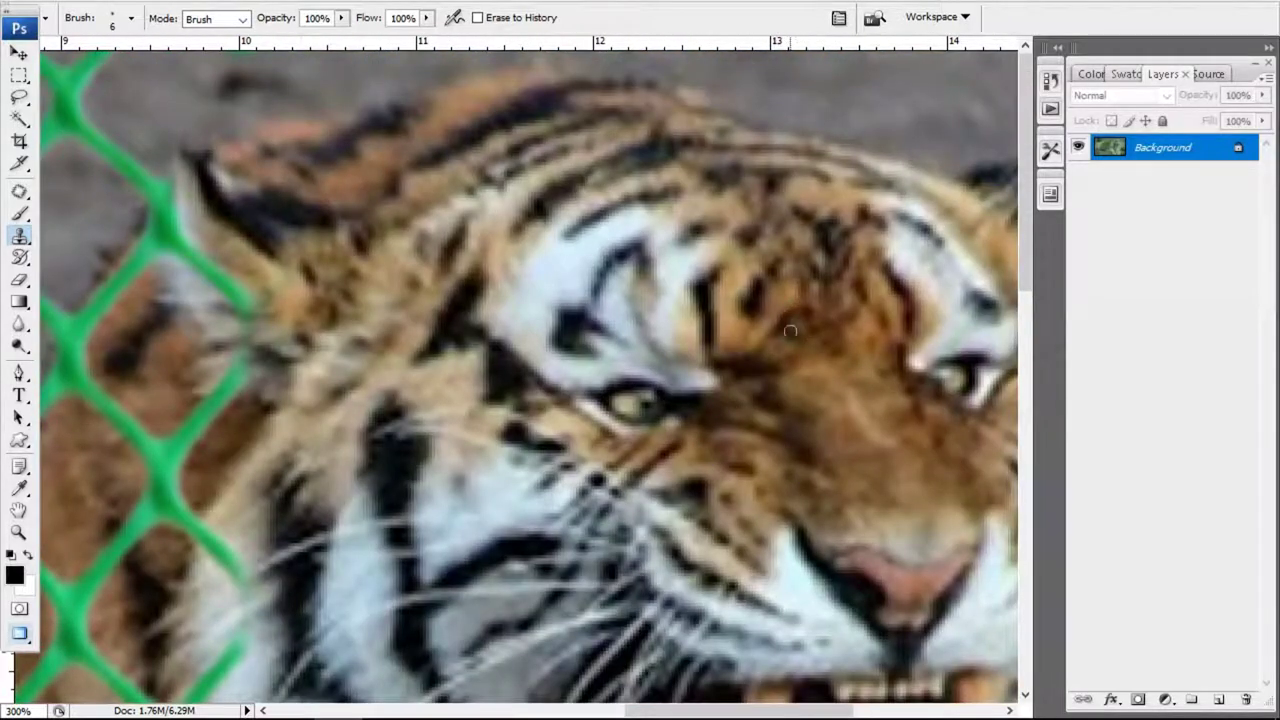
scroll(790, 330, "down", 2)
scroll(757, 364, "up", 2)
right_click(750, 360)
type("28")
key("Return")
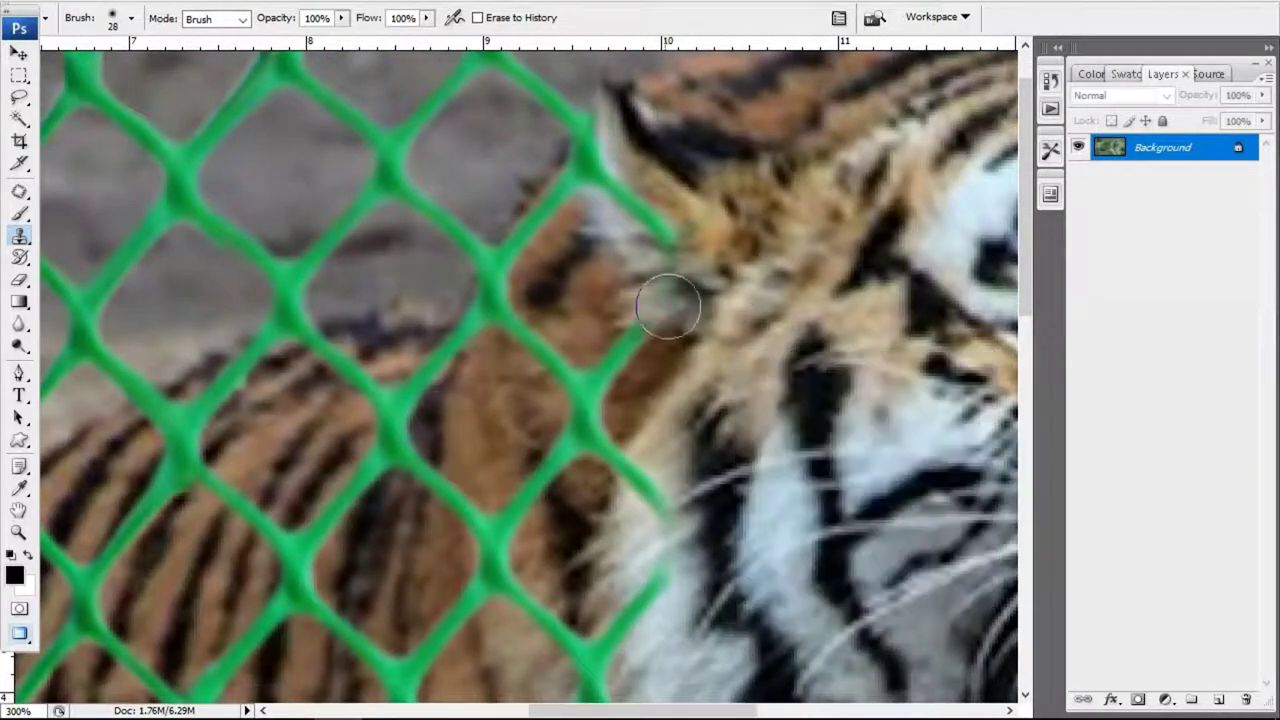
Clone tiger fur over the fence strand beside the neck
scroll(630, 355, "down", 3)
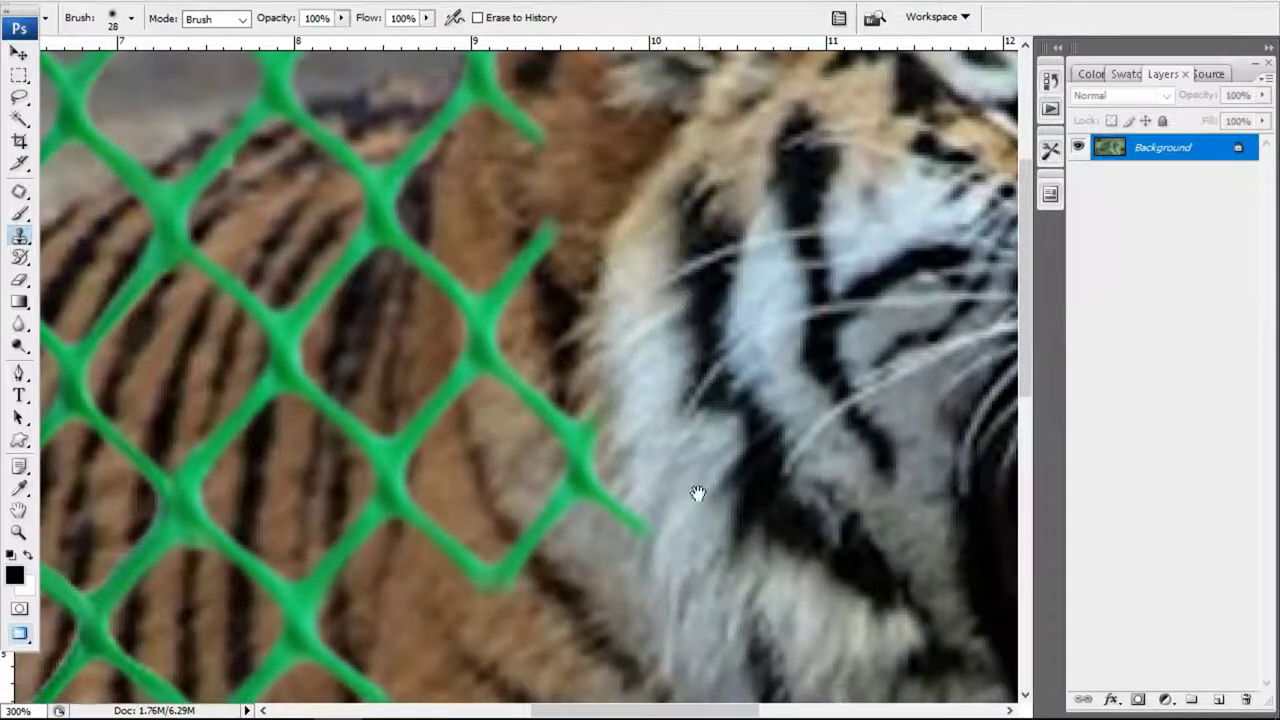
scroll(634, 520, "down", 1)
scroll(590, 400, "down", 1)
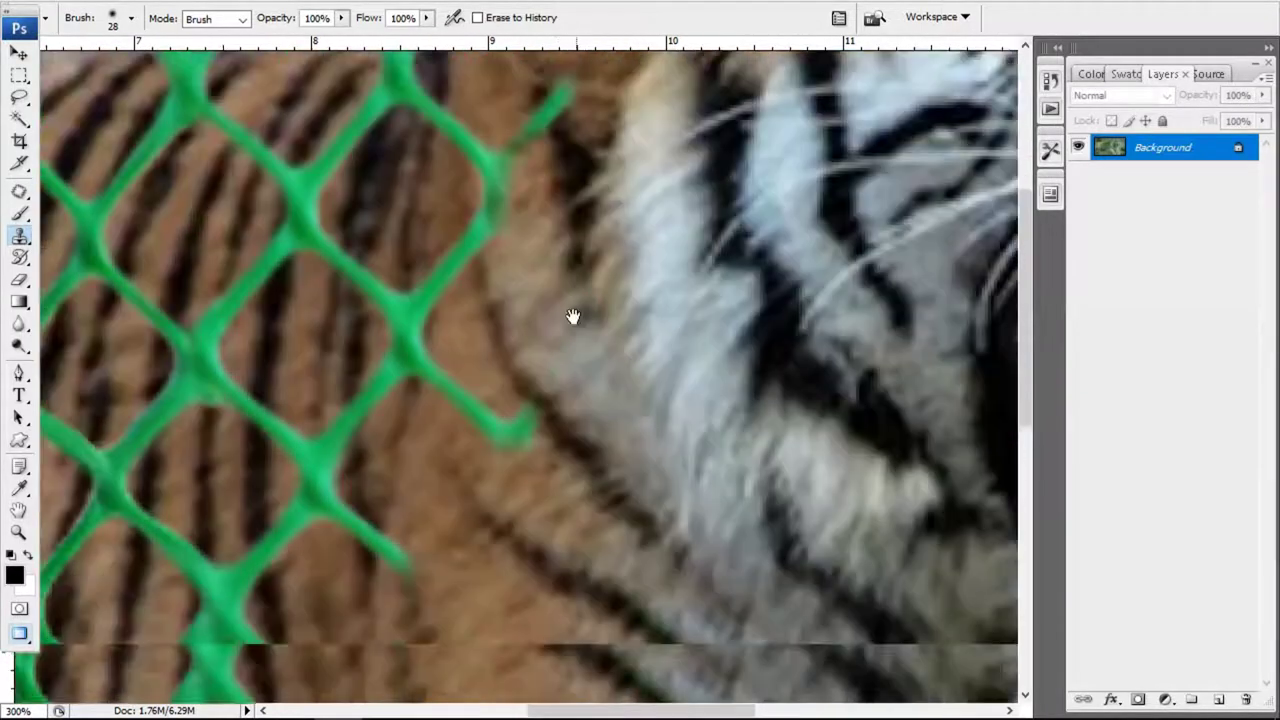
scroll(572, 316, "up", 1)
scroll(480, 300, "up", 1)
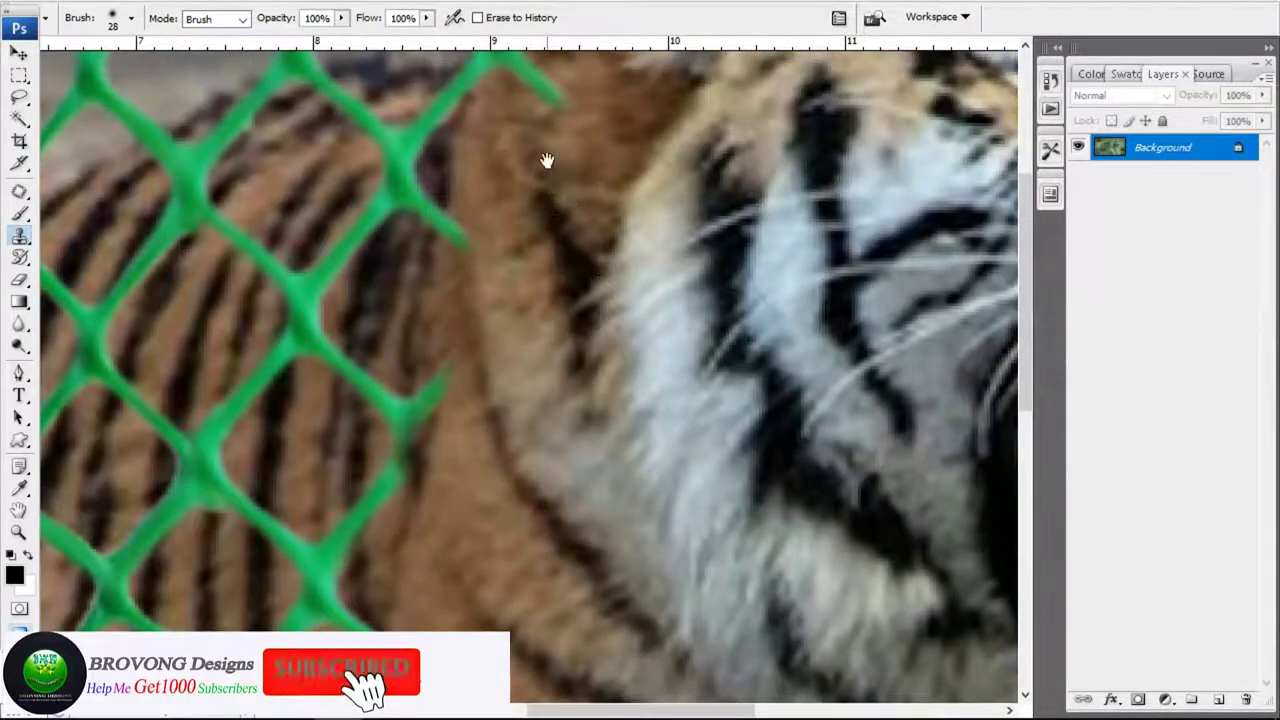
scroll(547, 160, "up", 1)
scroll(600, 330, "up", 1)
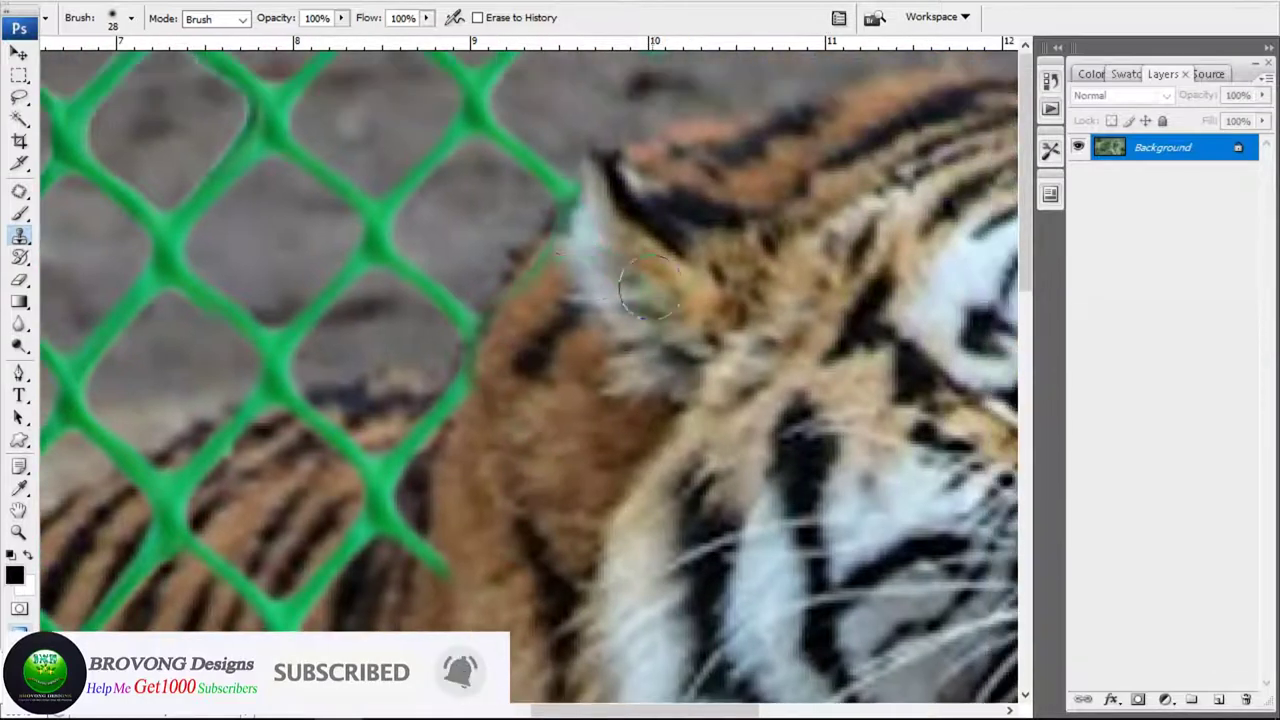
scroll(491, 337, "down", 2)
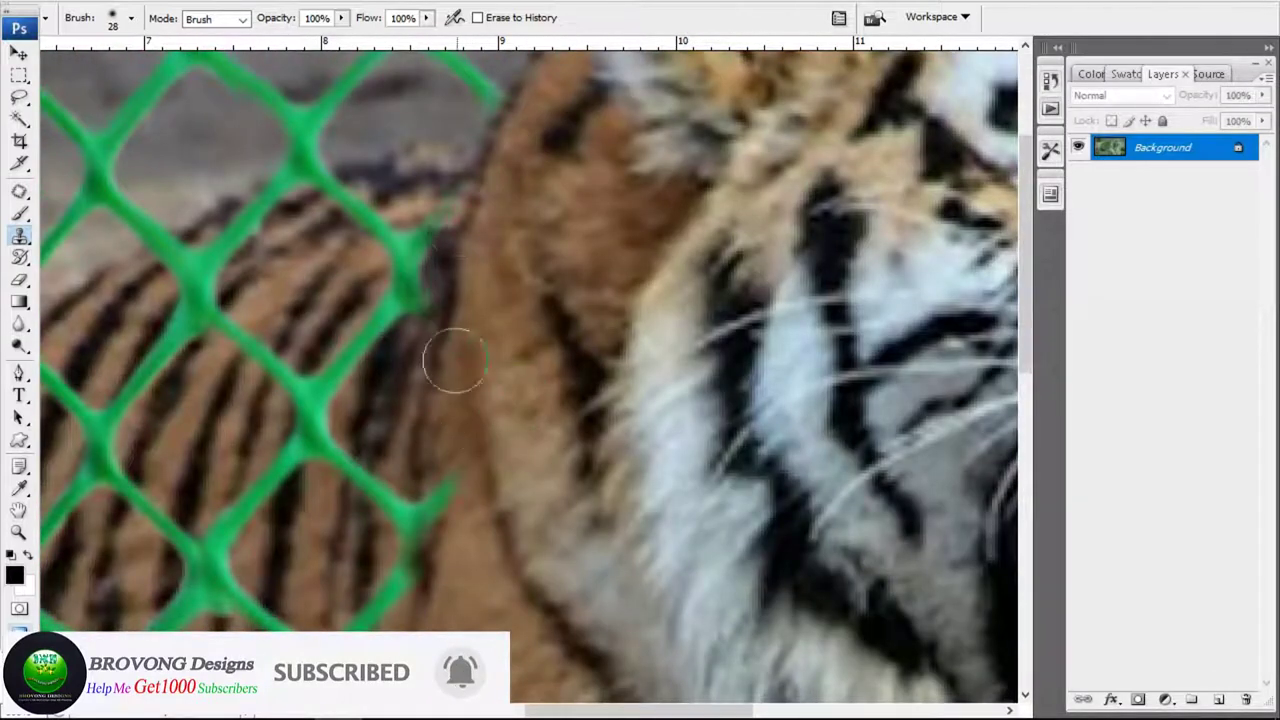
scroll(385, 238, "down", 2)
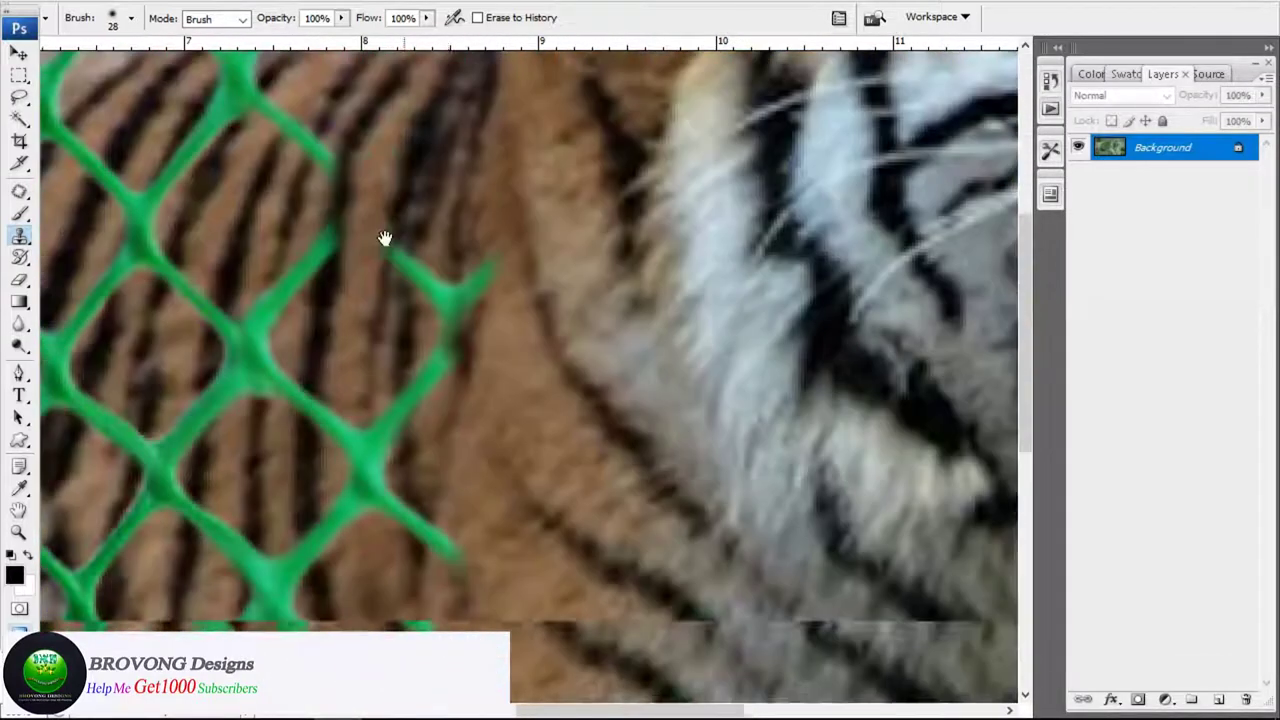
left_click_drag(390, 250, 440, 360)
mouse_move(470, 265)
left_mouse_down()
mouse_move(400, 445)
mouse_move(448, 495)
left_mouse_up()
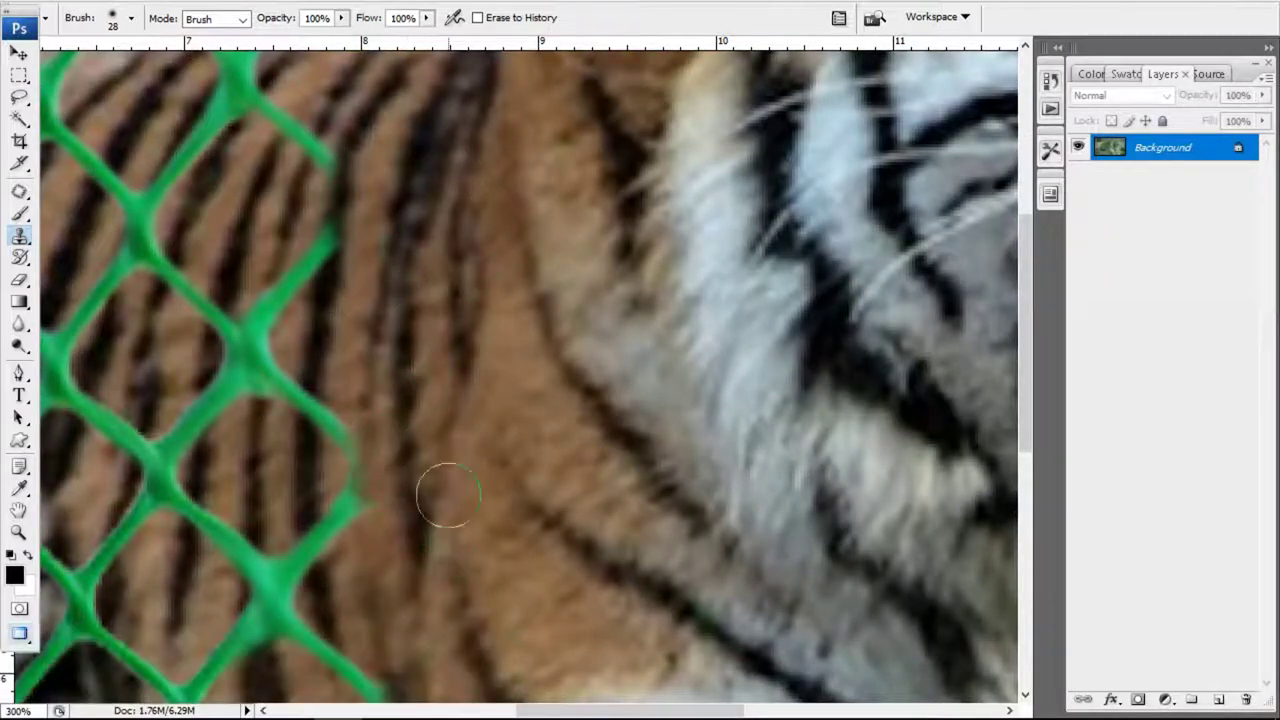
Paint out mesh strands near the ear and above the tiger's head
scroll(452, 400, "up", 1)
scroll(457, 314, "up", 1)
scroll(457, 500, "up", 1)
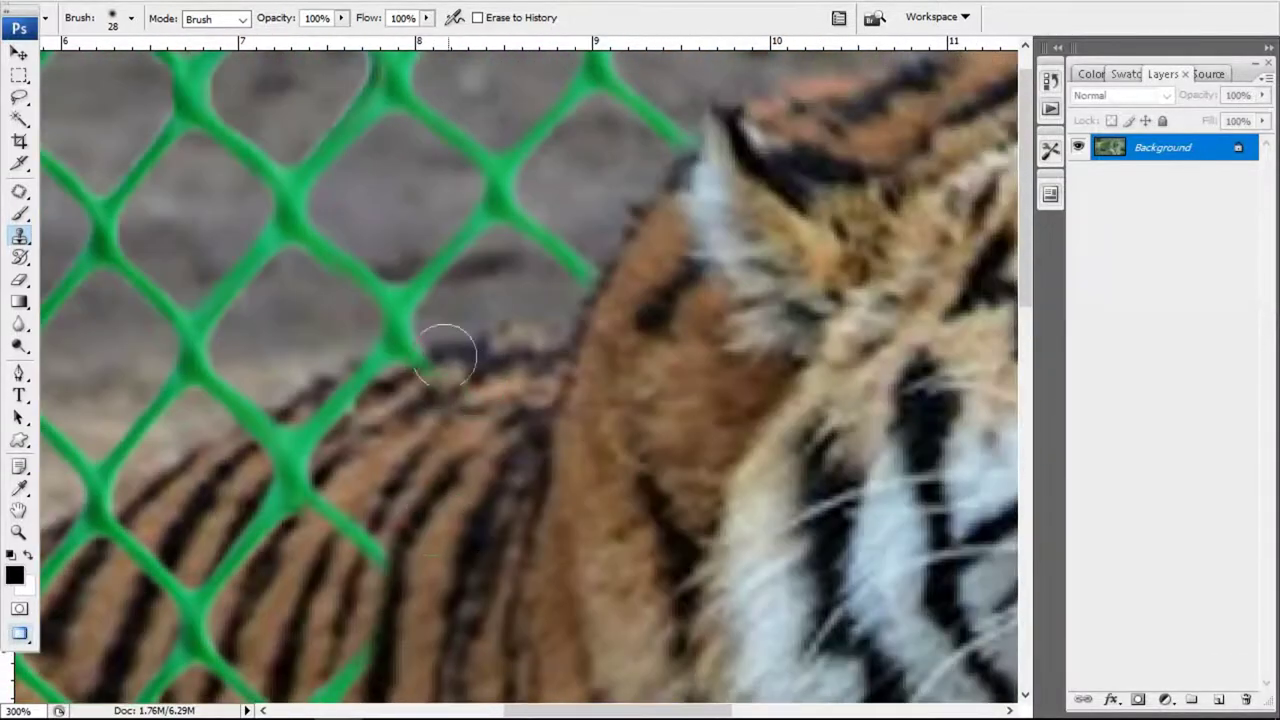
scroll(446, 355, "right", 2)
scroll(446, 355, "up", 1)
left_click_drag(470, 300, 426, 258)
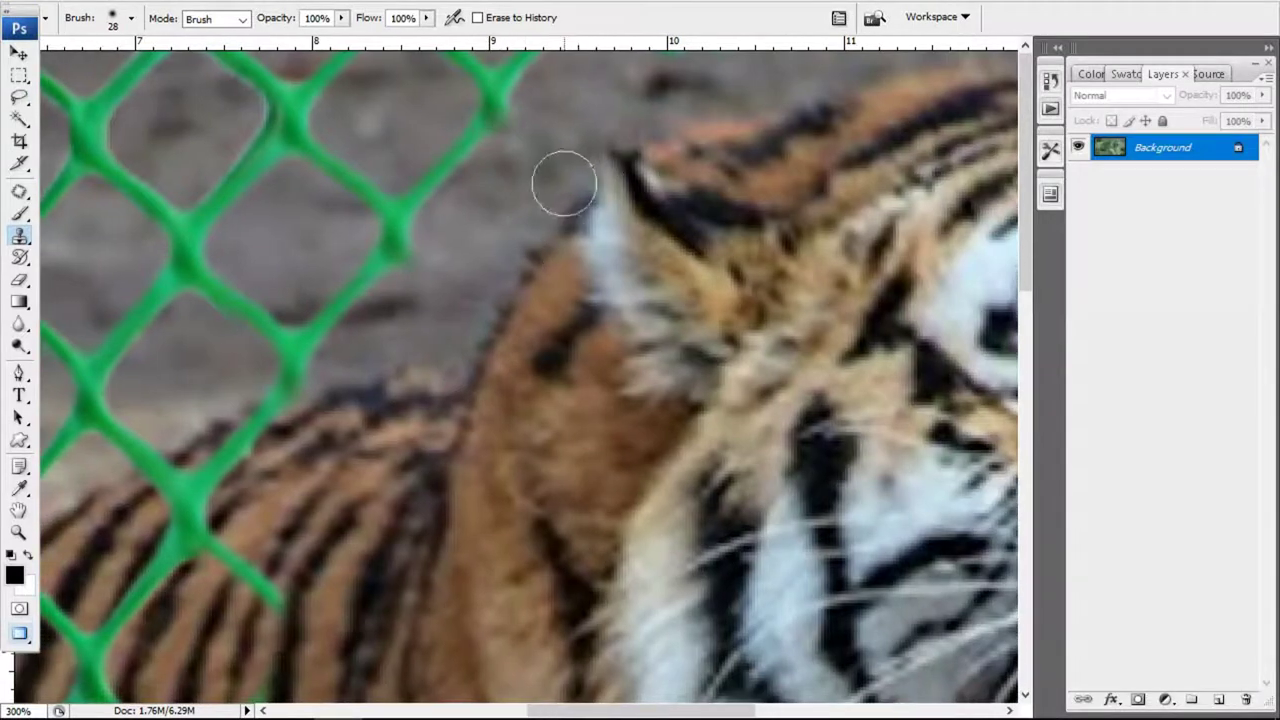
mouse_move(563, 183)
left_mouse_down()
mouse_move(508, 51)
mouse_move(379, 342)
mouse_move(776, 256)
left_mouse_up()
mouse_move(660, 226)
left_mouse_down()
mouse_move(714, 257)
mouse_move(593, 234)
left_mouse_up()
Clone away mesh strands across the grey upper-left background
left_click_drag(728, 84, 584, 237)
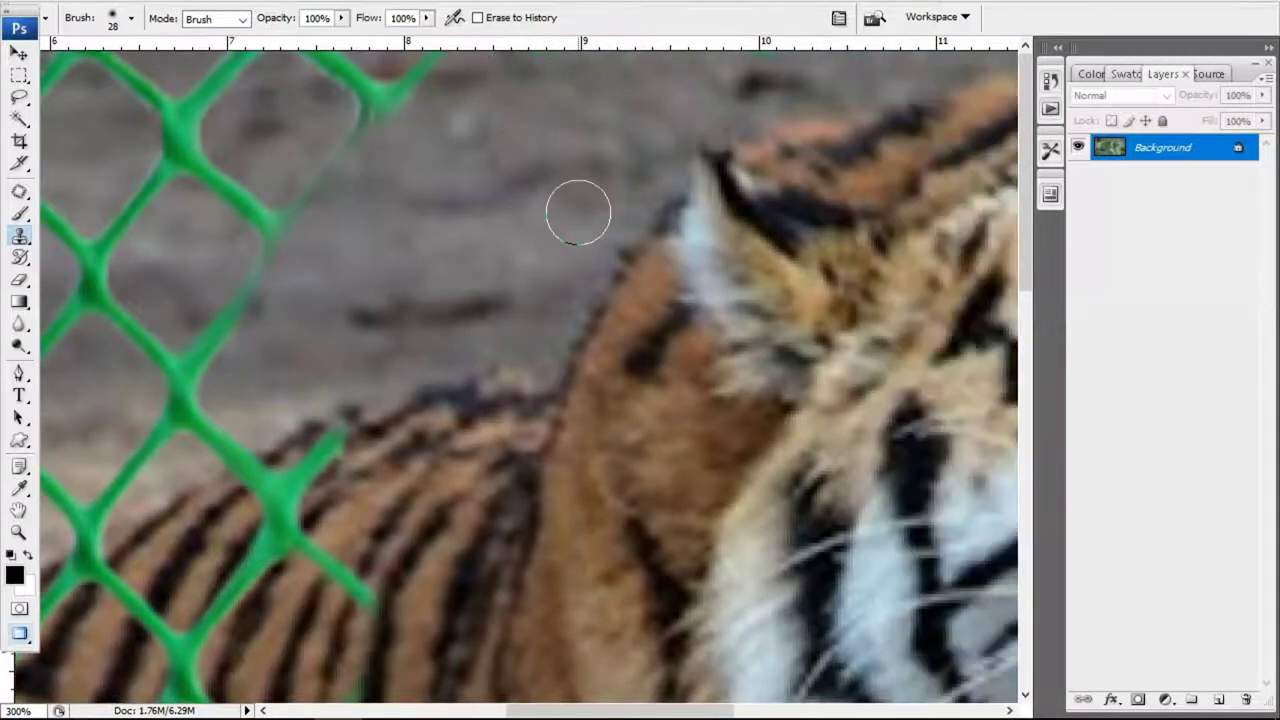
left_click_drag(454, 202, 538, 205)
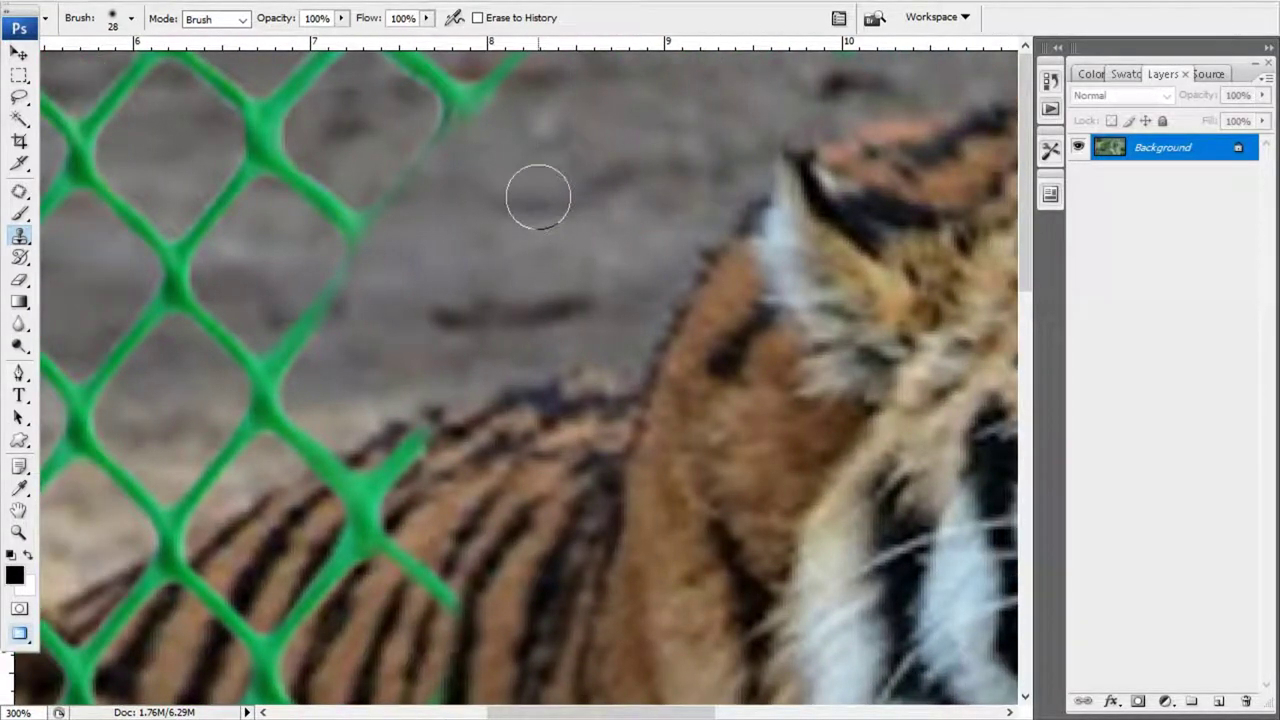
mouse_move(472, 112)
left_mouse_down()
mouse_move(343, 63)
mouse_move(363, 191)
mouse_move(265, 188)
left_mouse_up()
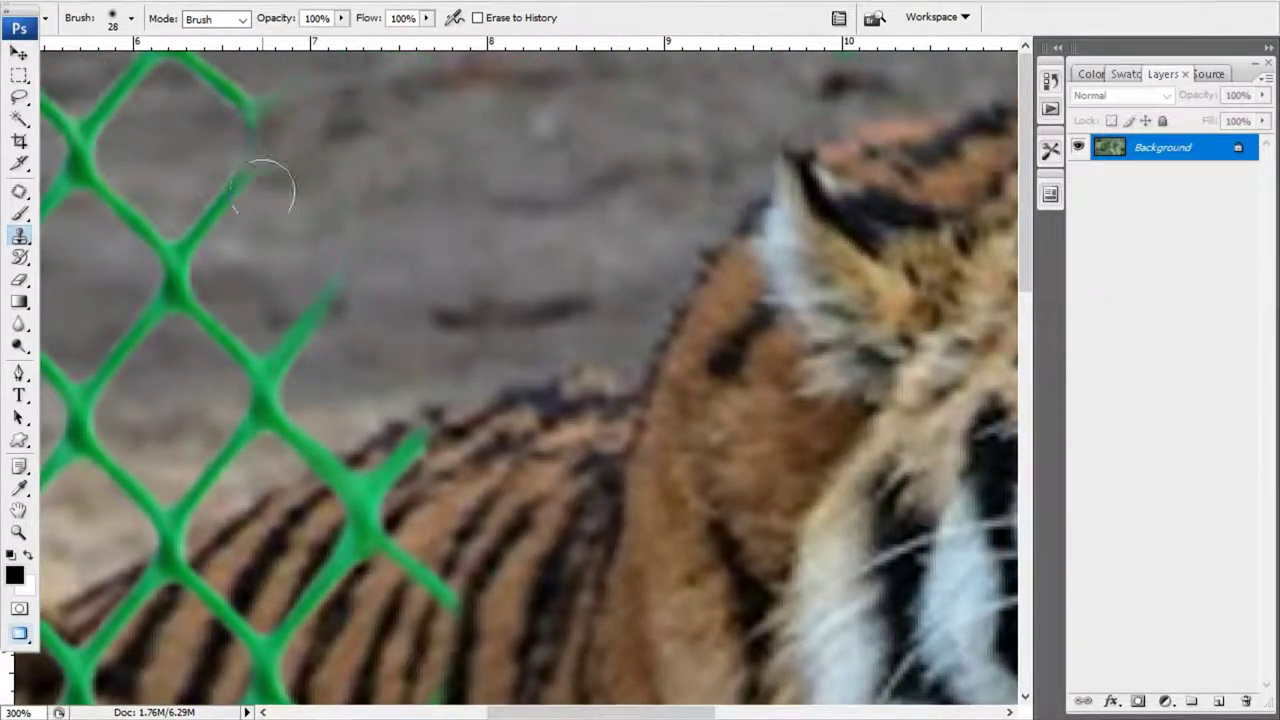
mouse_move(320, 300)
left_mouse_down()
mouse_move(246, 346)
mouse_move(194, 309)
mouse_move(100, 134)
mouse_move(299, 123)
left_mouse_up()
With a smaller brush, clone out mesh along the tiger's striped back and flank
left_click_drag(485, 397, 769, 257)
right_click(769, 257)
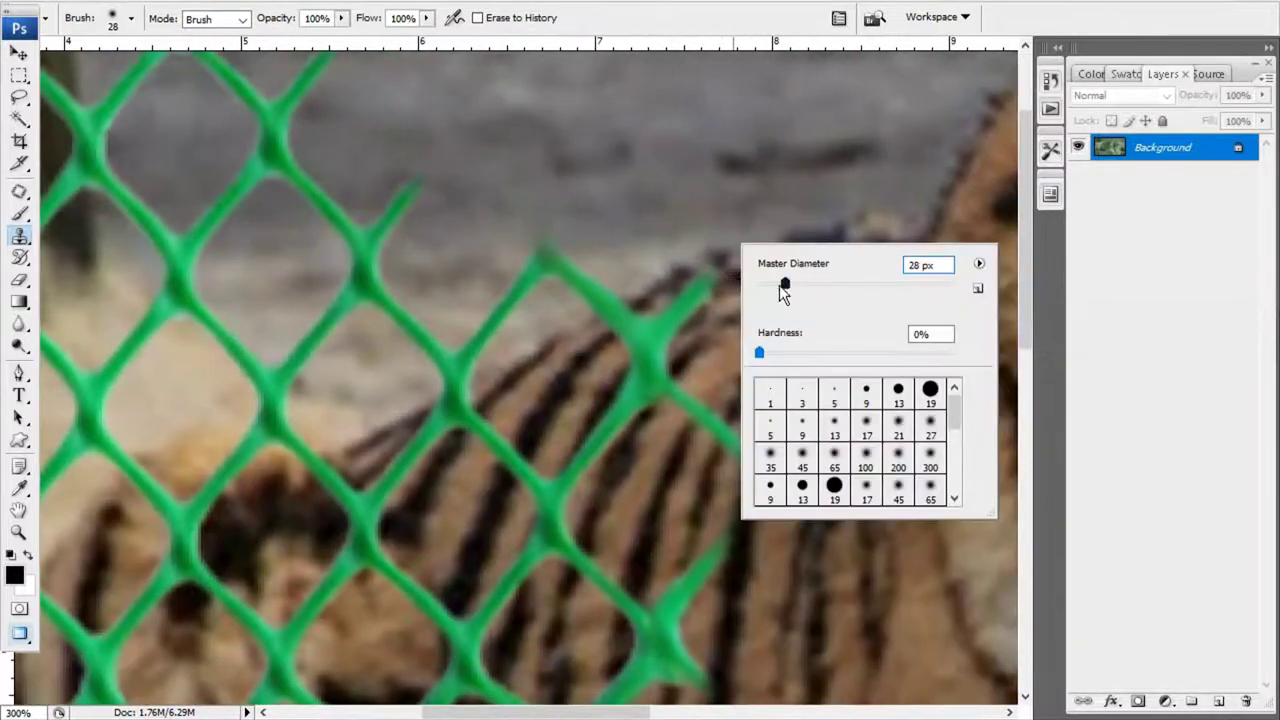
key("Return")
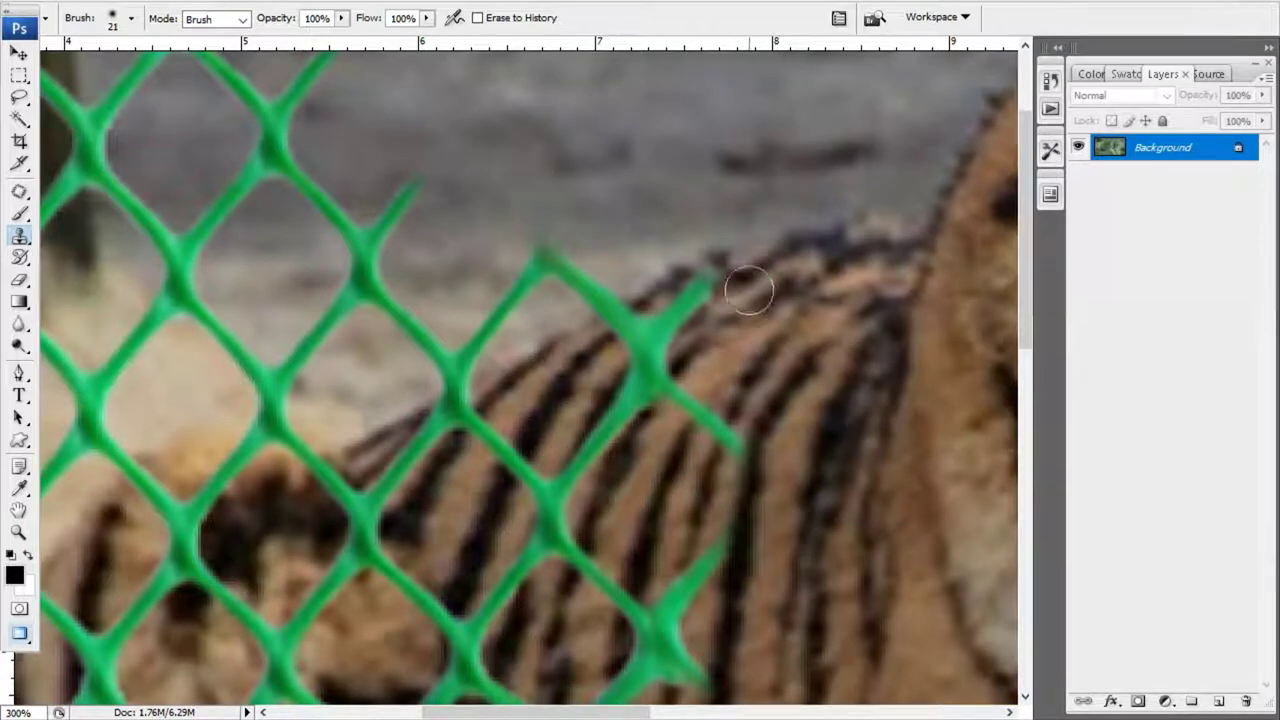
mouse_move(750, 291)
left_mouse_down()
mouse_move(634, 400)
mouse_move(749, 460)
mouse_move(762, 290)
left_mouse_up()
mouse_move(745, 340)
left_mouse_down()
mouse_move(685, 527)
mouse_move(651, 257)
mouse_move(538, 465)
mouse_move(607, 310)
left_mouse_up()
mouse_move(588, 250)
left_mouse_down()
mouse_move(577, 191)
mouse_move(394, 329)
mouse_move(354, 286)
mouse_move(560, 343)
left_mouse_up()
mouse_move(445, 428)
left_mouse_down()
mouse_move(380, 470)
mouse_move(436, 440)
left_mouse_up()
left_click_drag(570, 400, 640, 540)
Set the brush to 38 px and clear remaining strands at lower right and near the head
right_click(660, 350)
type("38")
key("Return")
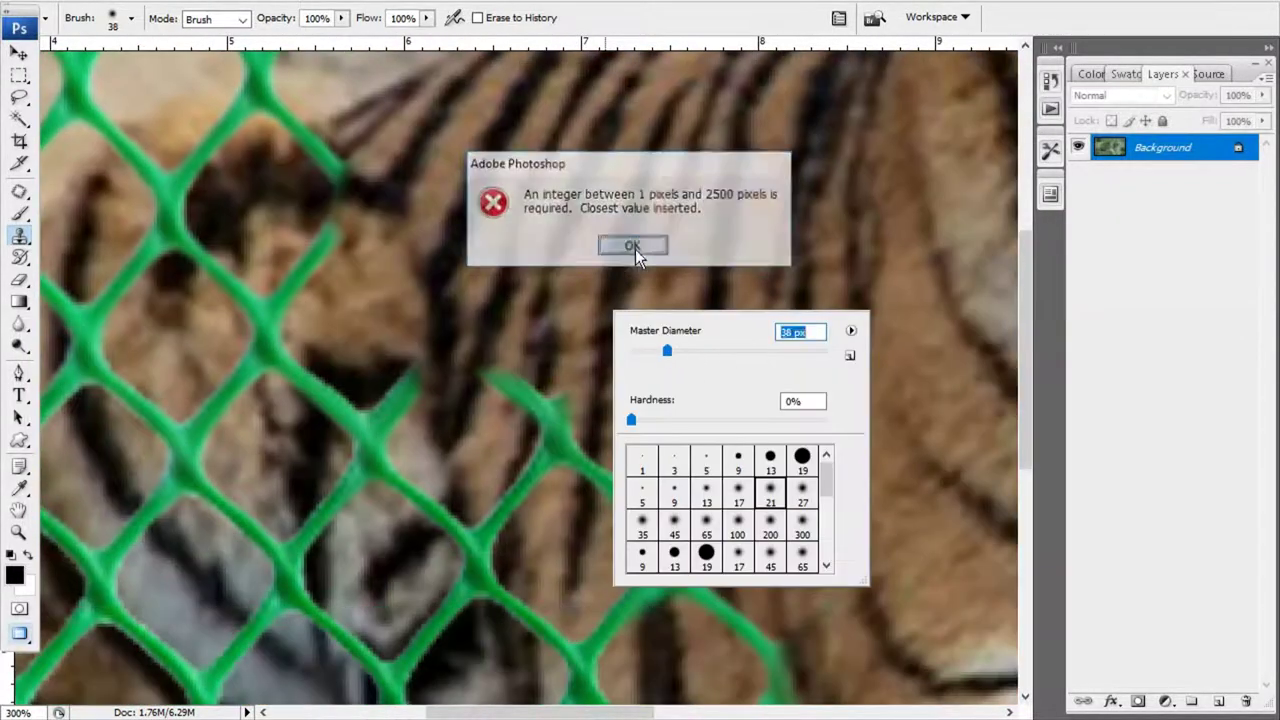
left_click(635, 249)
mouse_move(500, 385)
left_mouse_down()
mouse_move(571, 480)
mouse_move(734, 503)
left_mouse_up()
mouse_move(751, 591)
left_mouse_down()
mouse_move(505, 330)
mouse_move(440, 420)
mouse_move(417, 537)
mouse_move(292, 348)
mouse_move(191, 423)
mouse_move(443, 463)
left_mouse_up()
mouse_move(251, 491)
left_mouse_down()
mouse_move(509, 433)
mouse_move(409, 371)
mouse_move(597, 297)
mouse_move(600, 309)
mouse_move(471, 414)
left_mouse_up()
Clone out mesh strands in the middle and along the top of the view
scroll(603, 437, "up", 2)
scroll(640, 290, "up", 2)
scroll(523, 343, "right", 1)
left_click_drag(523, 343, 450, 170)
left_click_drag(380, 95, 629, 106)
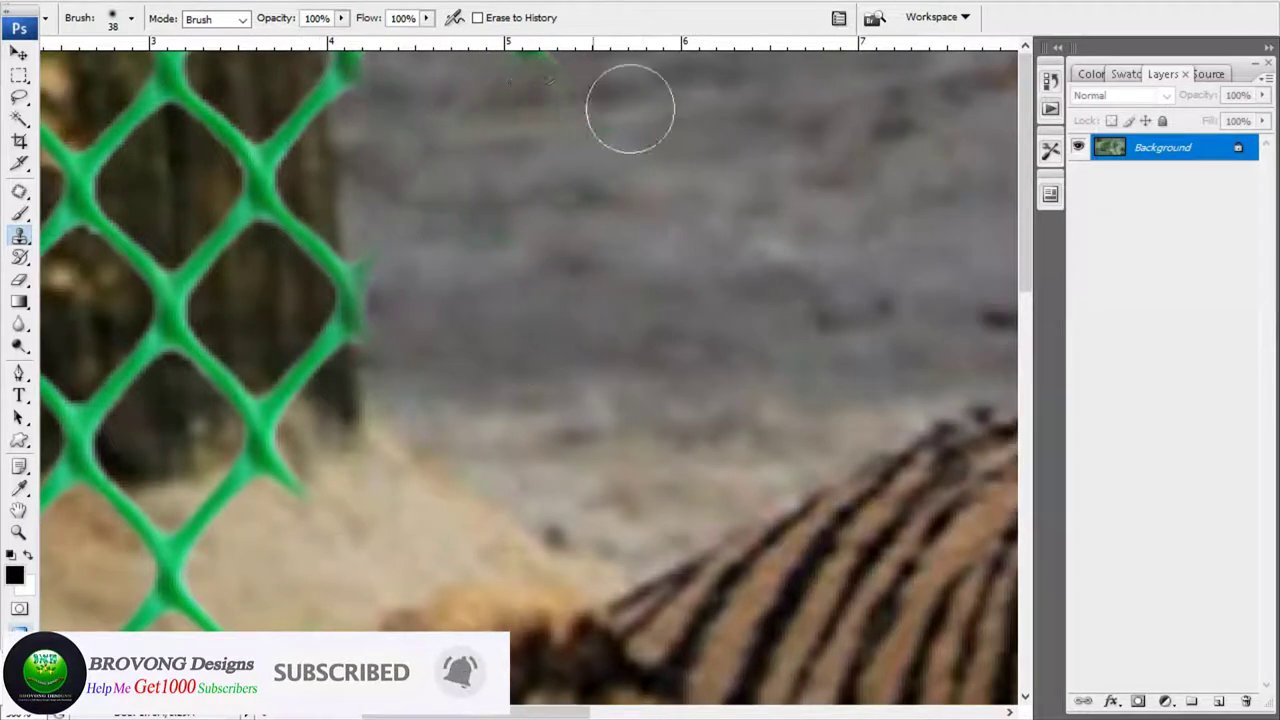
Switch to a 17 px brush and clear mesh in the upper left and down the trunk's edge
right_click(513, 215)
key("Return")
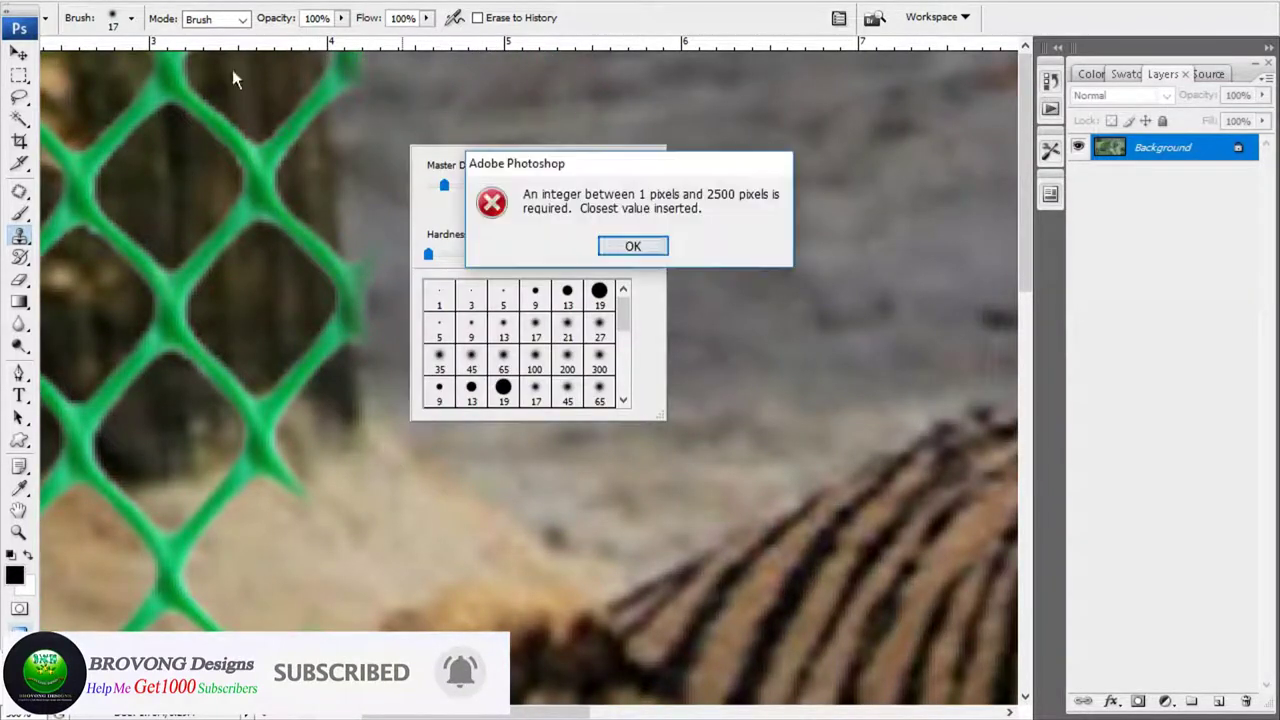
key("Return")
left_click_drag(240, 115, 270, 230)
left_click_drag(300, 150, 308, 55)
left_click_drag(310, 190, 320, 320)
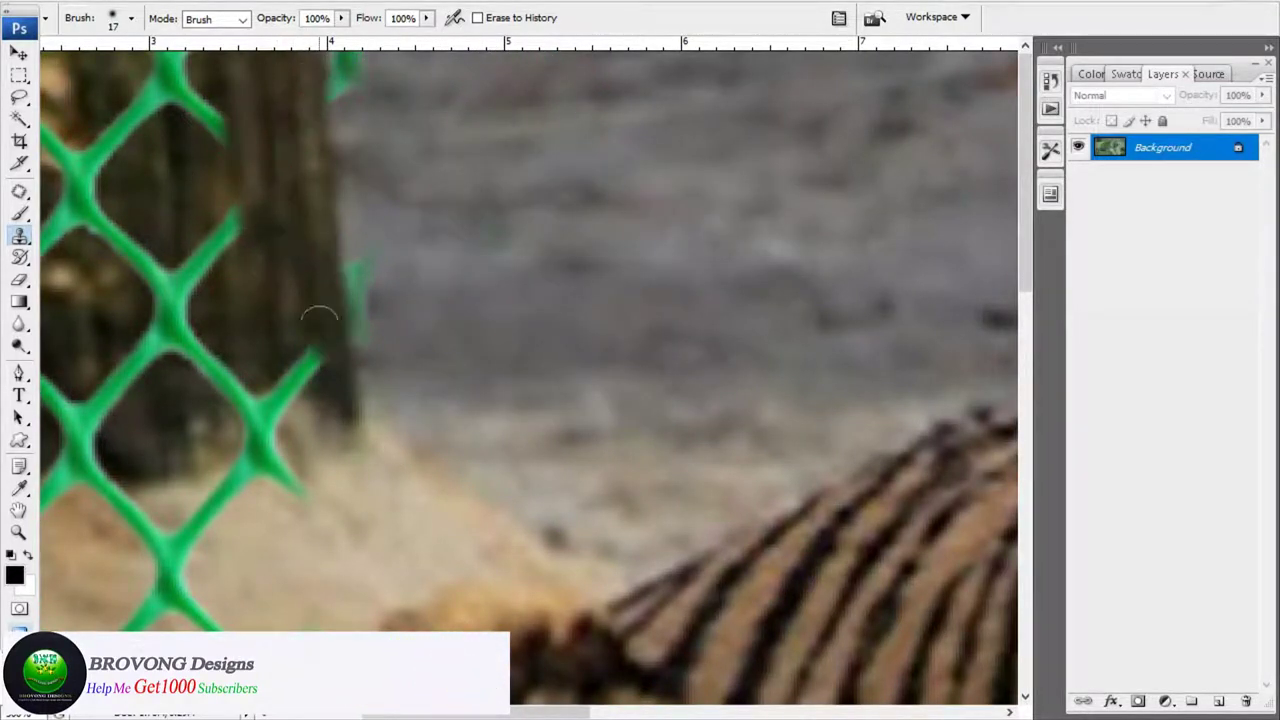
left_click_drag(298, 378, 258, 437)
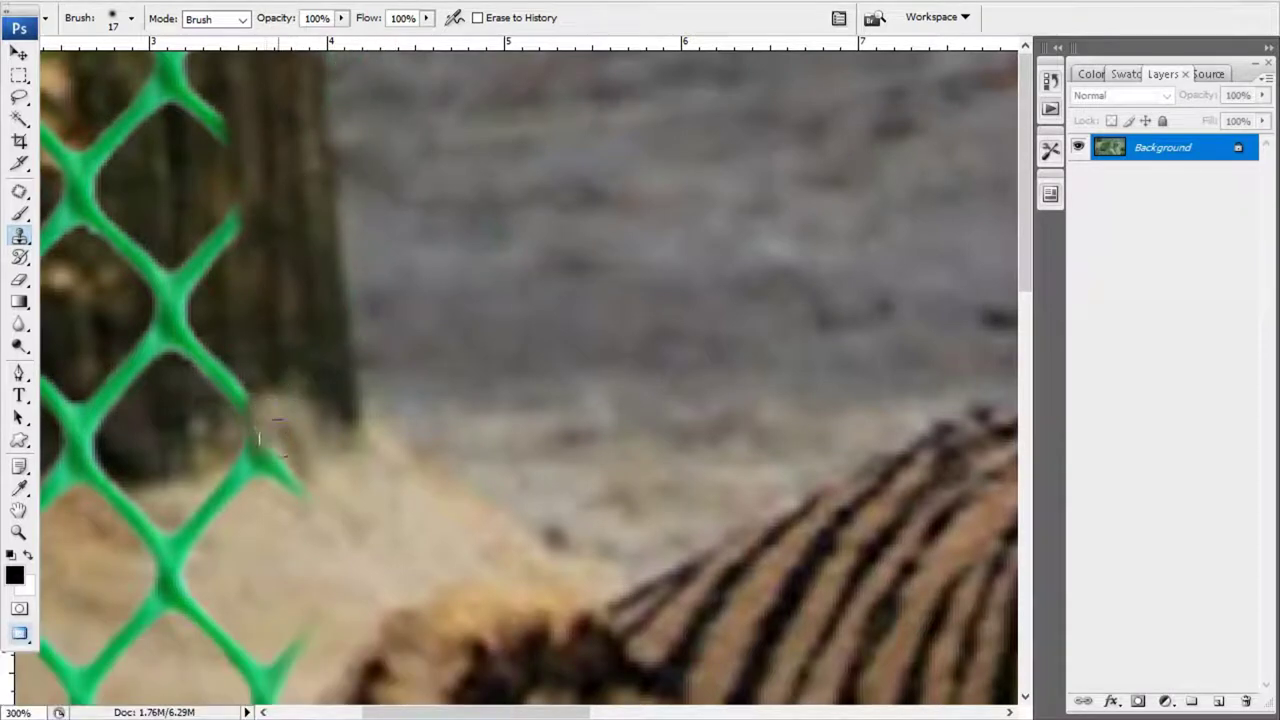
left_click_drag(188, 340, 250, 410)
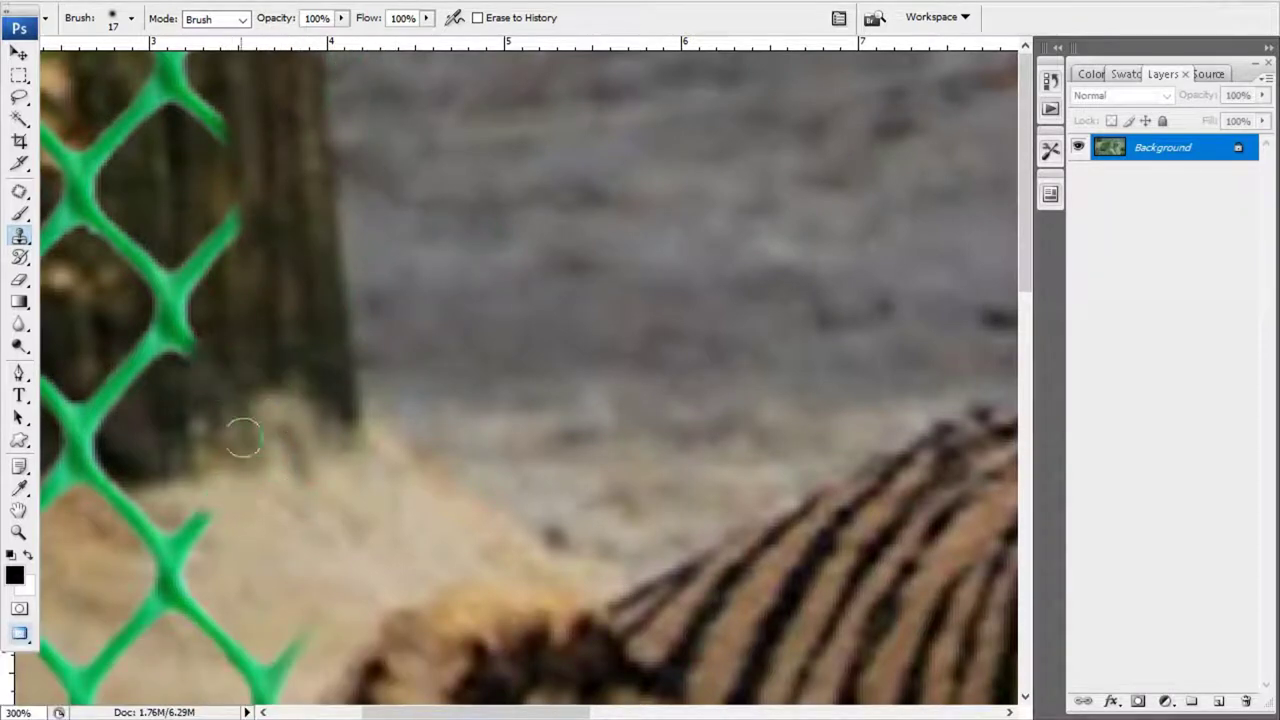
mouse_move(300, 490)
left_mouse_down()
mouse_move(150, 580)
mouse_move(200, 617)
mouse_move(95, 680)
left_mouse_up()
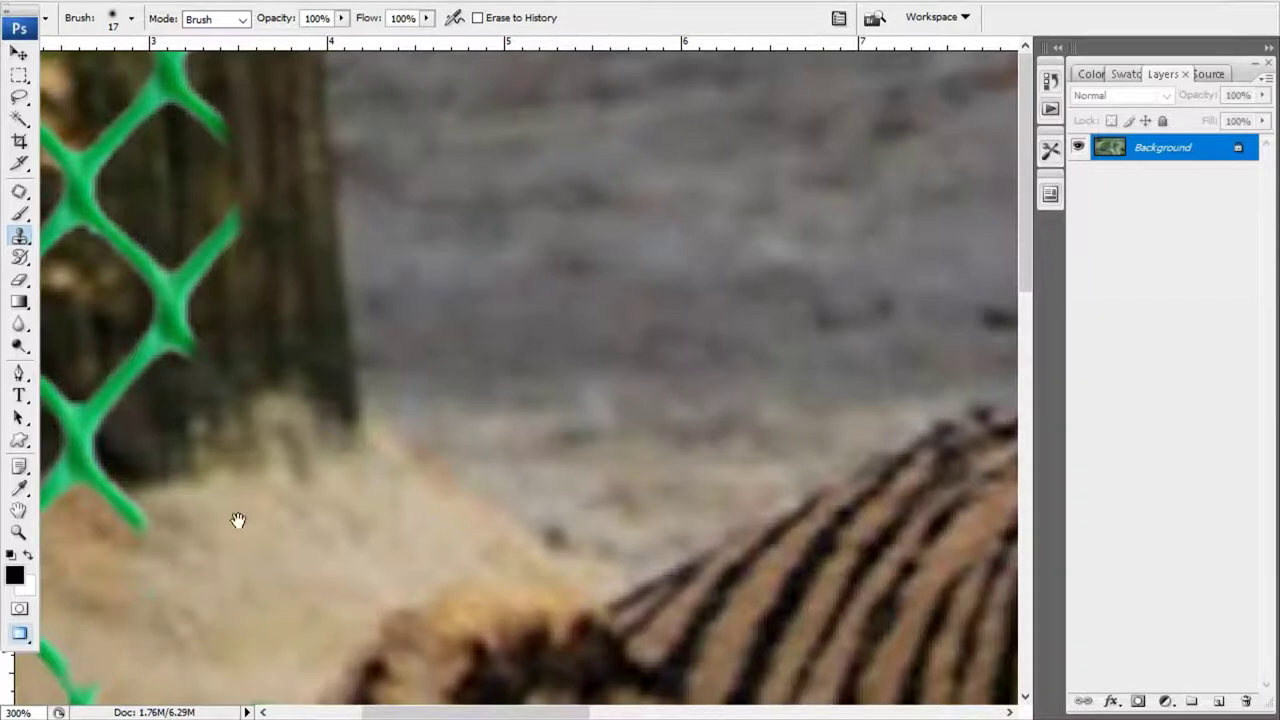
Remove the mesh strands beside and over the tree trunk
scroll(405, 470, "left", 3)
mouse_move(325, 355)
left_mouse_down()
mouse_move(383, 394)
mouse_move(383, 443)
left_mouse_up()
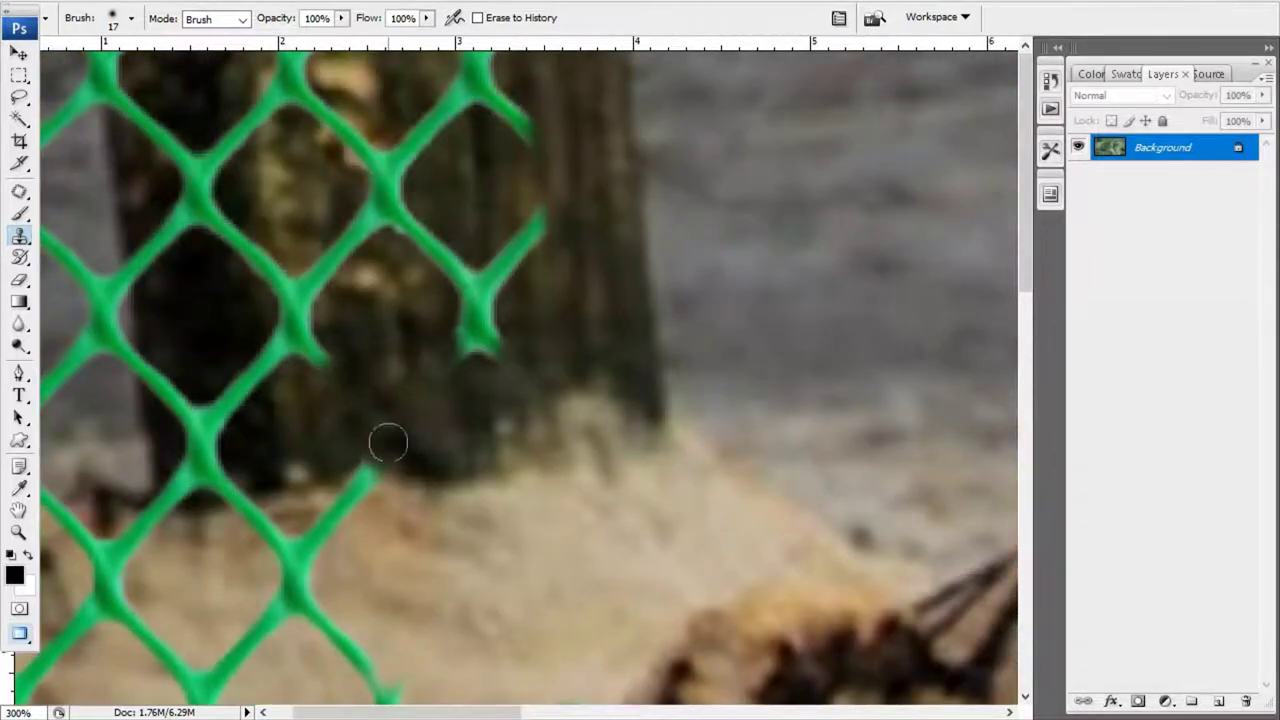
scroll(406, 409, "right", 1)
left_click_drag(470, 250, 447, 375)
scroll(465, 340, "right", 1)
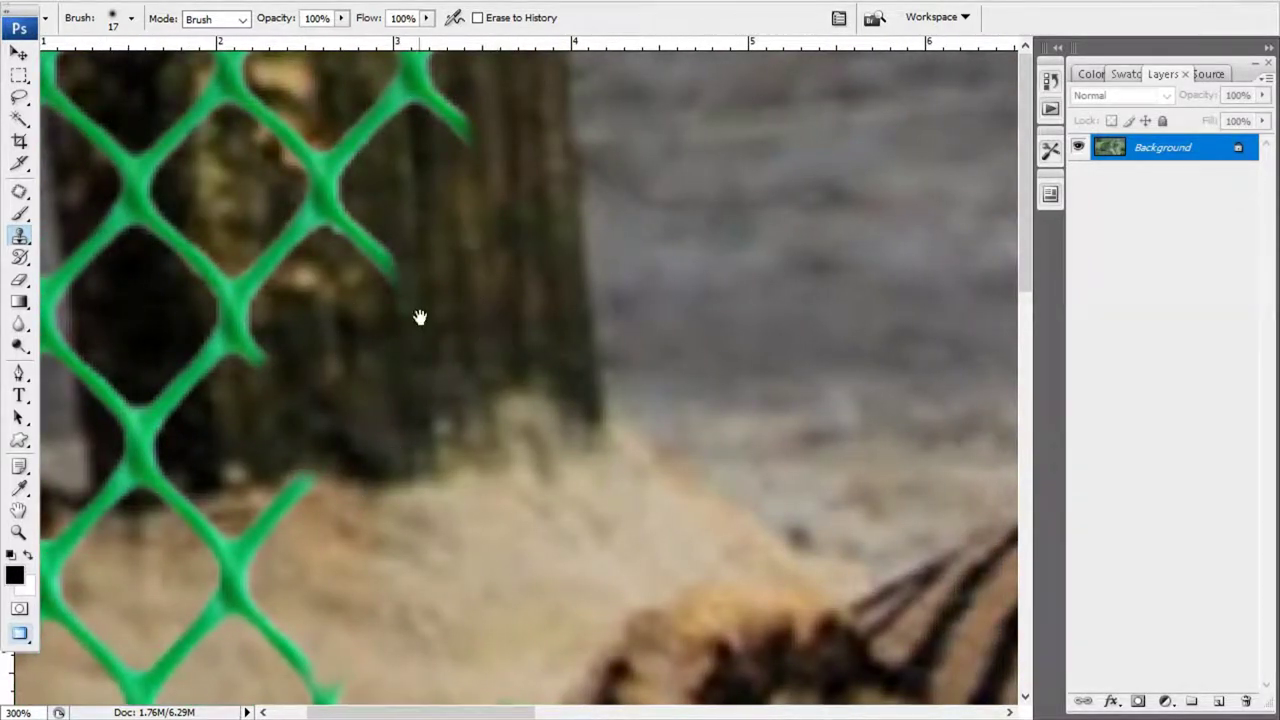
left_click_drag(395, 275, 334, 257)
scroll(357, 109, "right", 1)
Clone out the remaining mesh along the trunk's left edge
mouse_move(370, 130)
left_mouse_down()
mouse_move(395, 60)
mouse_move(549, 229)
left_mouse_up()
mouse_move(460, 170)
left_mouse_down()
mouse_move(429, 331)
mouse_move(389, 300)
left_mouse_up()
left_click_drag(389, 180, 365, 370)
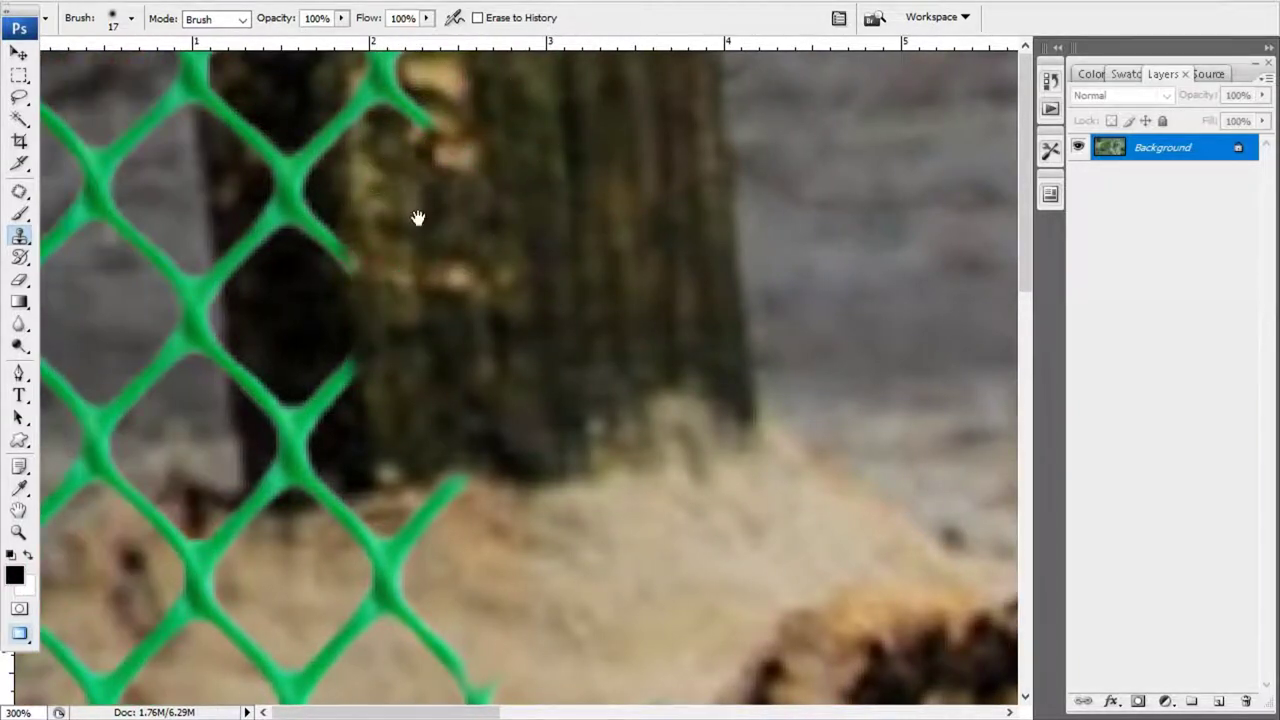
left_click_drag(418, 218, 403, 145)
mouse_move(385, 68)
left_mouse_down()
mouse_move(291, 109)
mouse_move(306, 234)
mouse_move(286, 229)
mouse_move(244, 94)
mouse_move(309, 263)
mouse_move(266, 309)
mouse_move(377, 477)
left_mouse_up()
left_click_drag(513, 510, 523, 280)
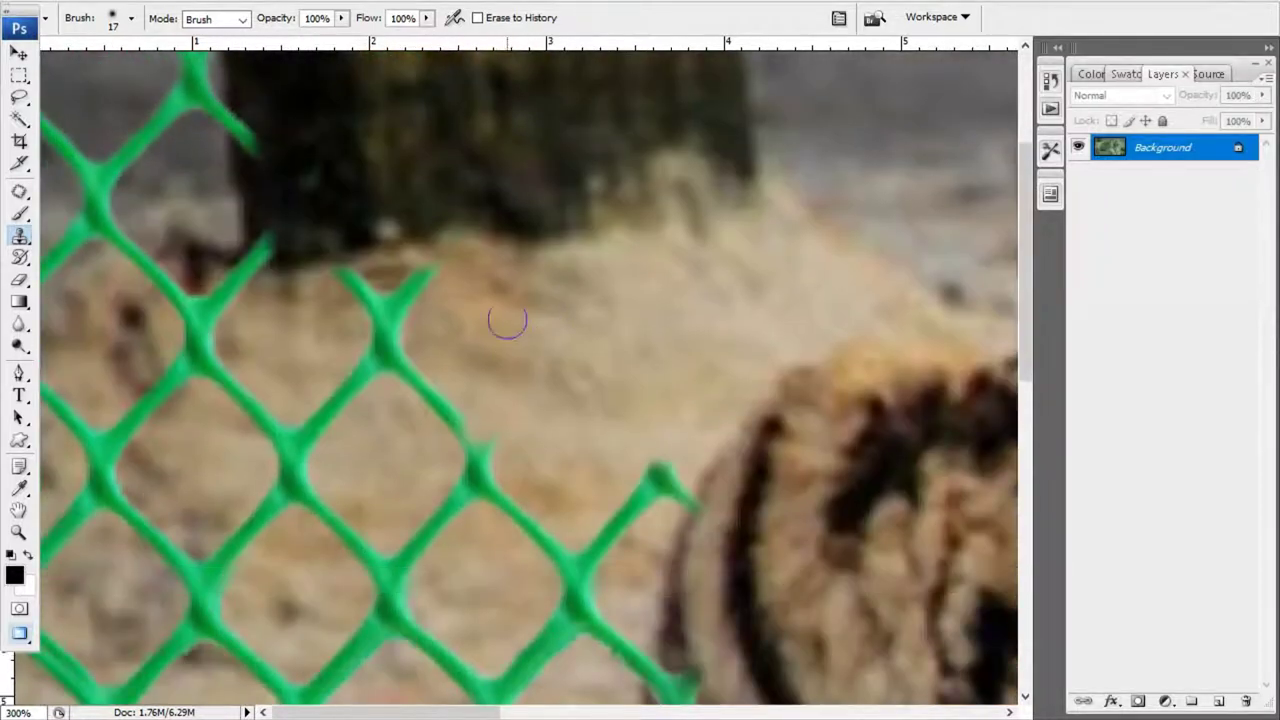
Enlarge the brush to 56 px and clone mesh off the sandy ground and mid-image
left_click_drag(428, 268, 357, 306)
right_click(483, 305)
key("Return")
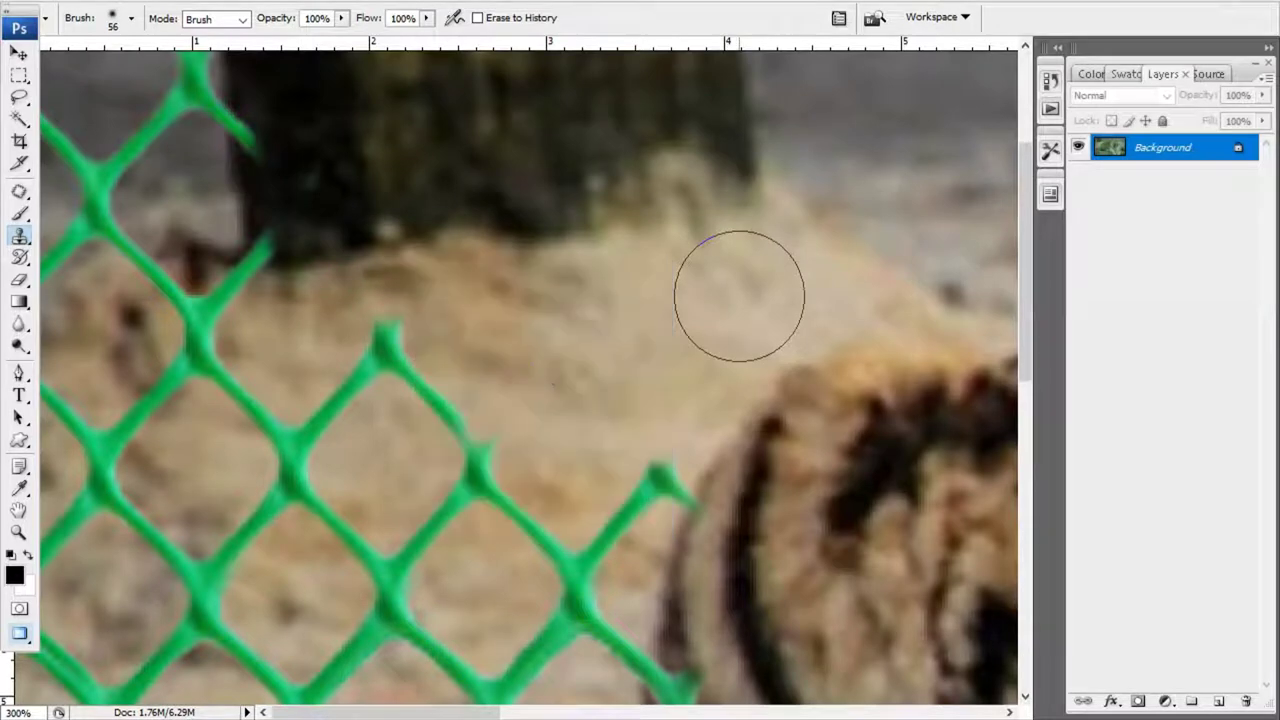
left_click(611, 337, "alt")
mouse_move(629, 455)
left_mouse_down()
mouse_move(586, 509)
mouse_move(291, 414)
left_mouse_up()
scroll(291, 414, "down", 3)
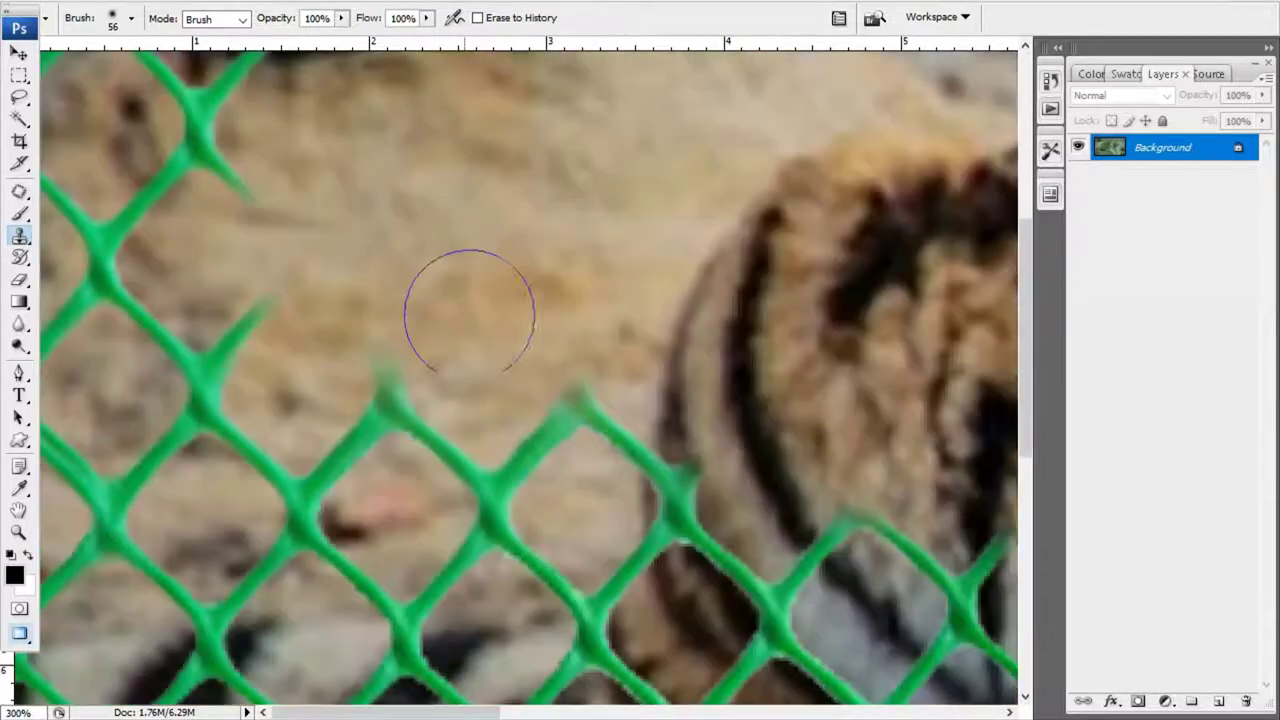
left_click_drag(466, 306, 517, 474)
scroll(517, 474, "up", 3)
mouse_move(274, 391)
left_mouse_down()
mouse_move(221, 430)
mouse_move(208, 371)
mouse_move(200, 550)
left_mouse_up()
Enlarge the brush to 119 px and paint over mesh on the lower-left ground
scroll(191, 380, "down", 2)
scroll(350, 386, "down", 1)
right_click(562, 404)
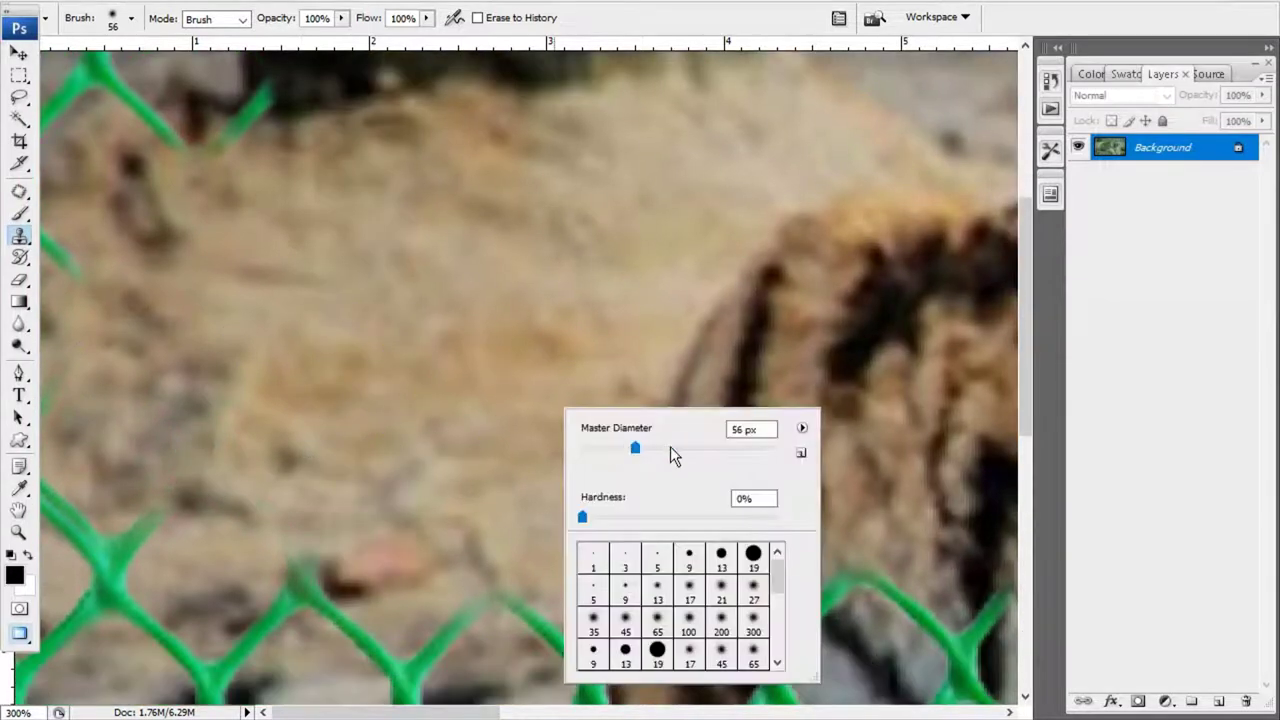
left_click_drag(671, 451, 688, 451)
key("Return")
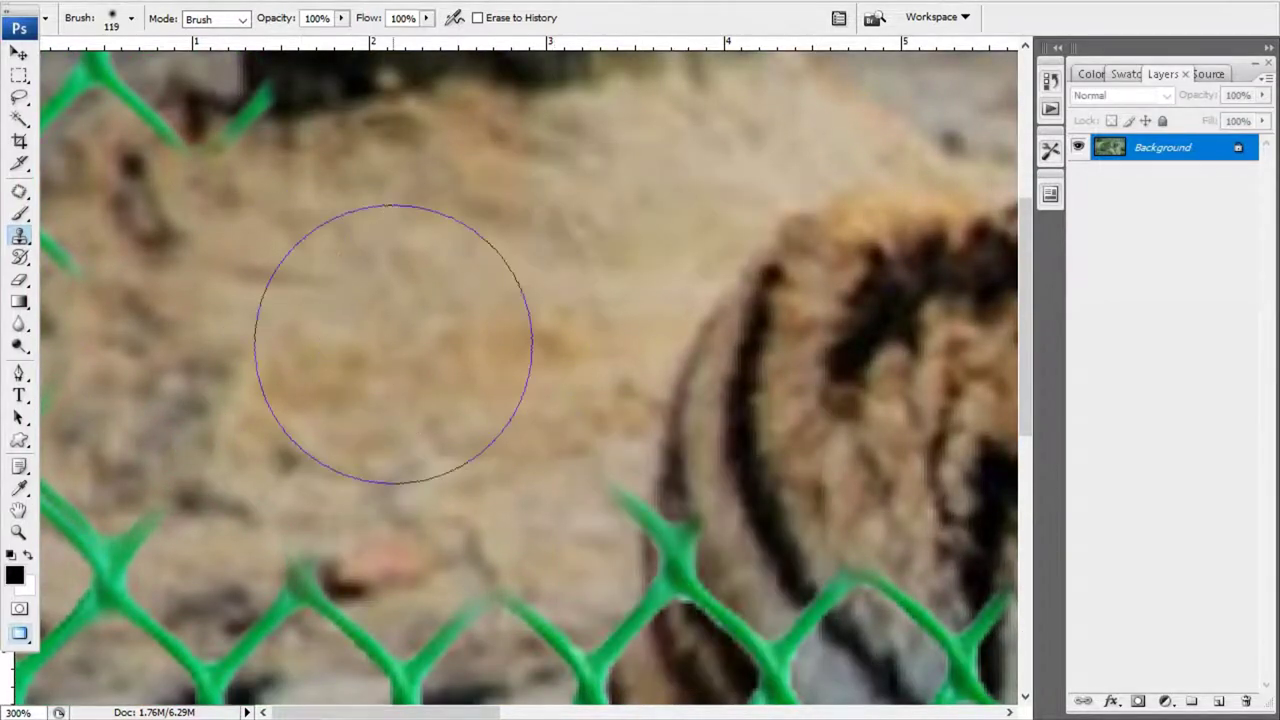
left_click_drag(180, 470, 230, 493)
Switch to a 23 px brush and clone out fence pieces over the trunk and top-left
scroll(250, 475, "up", 2)
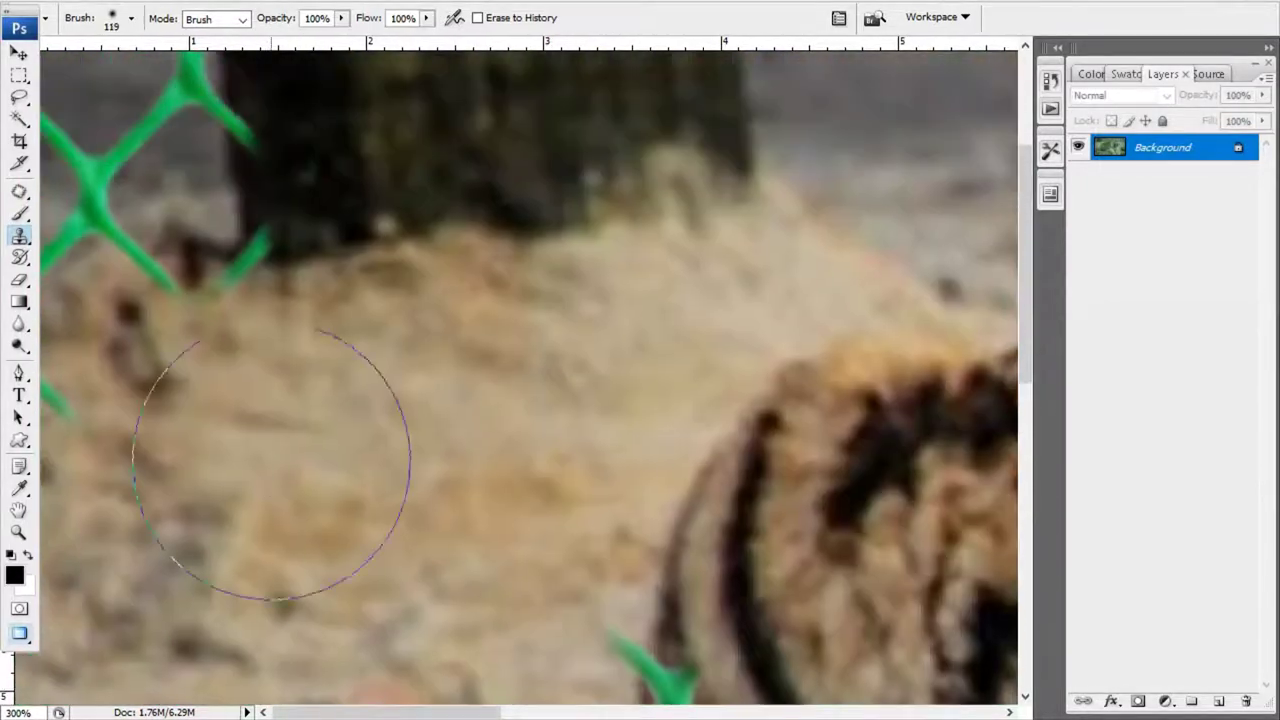
scroll(330, 470, "up", 2)
scroll(300, 440, "up", 1)
scroll(283, 447, "down", 1)
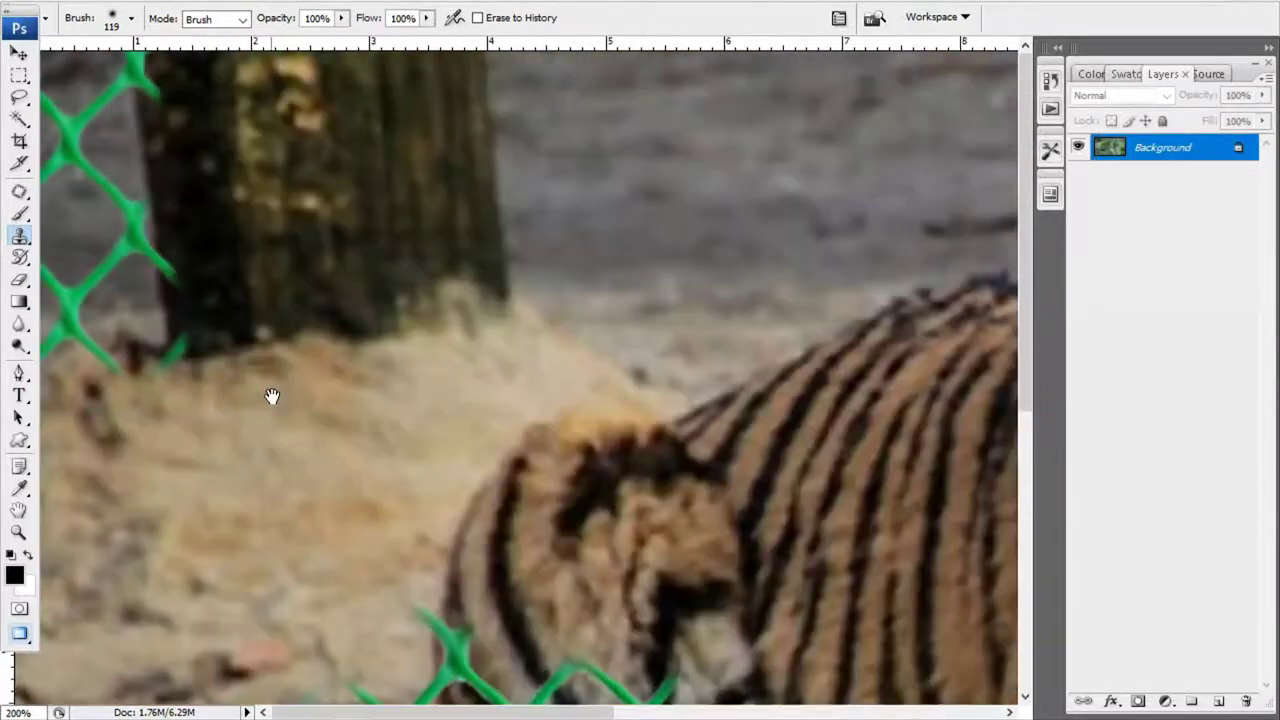
scroll(271, 400, "down", 2)
scroll(163, 263, "up", 2)
right_click(247, 244)
type("23")
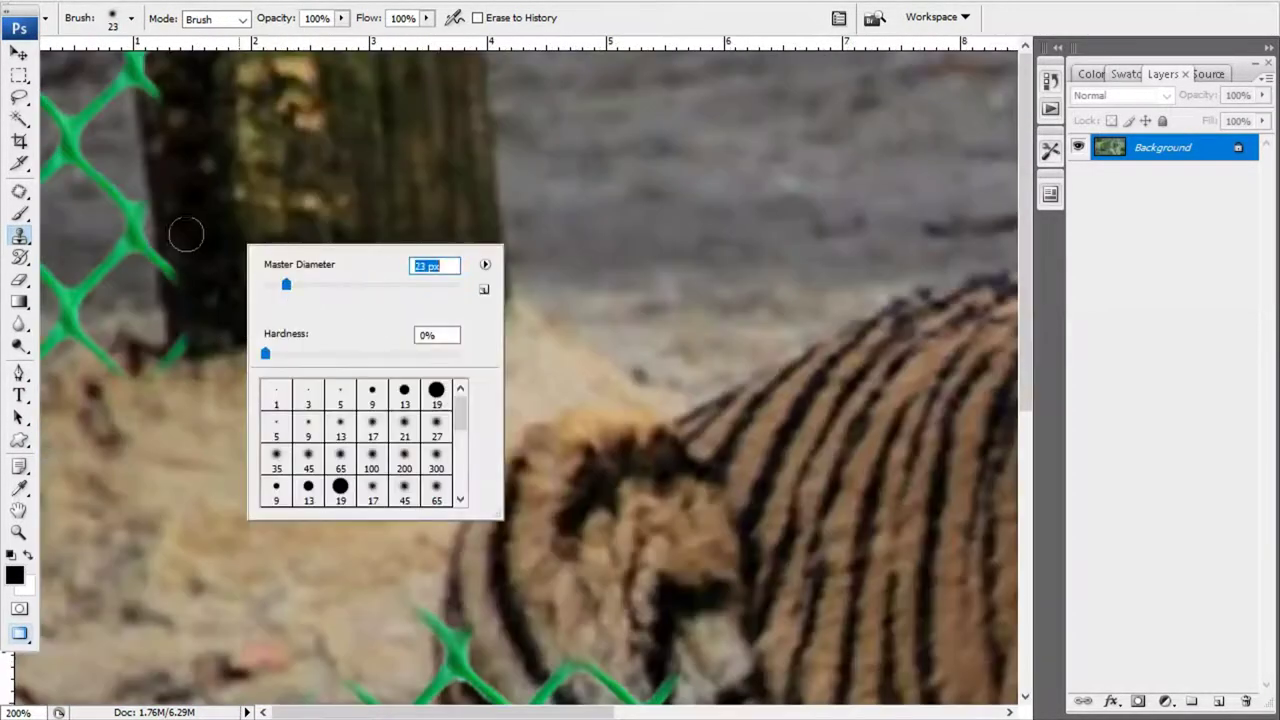
key("Return")
mouse_move(200, 190)
left_mouse_down()
mouse_move(180, 175)
mouse_move(150, 280)
left_mouse_up()
mouse_move(180, 345)
left_mouse_down()
mouse_move(95, 343)
mouse_move(86, 329)
mouse_move(126, 209)
mouse_move(104, 67)
left_mouse_up()
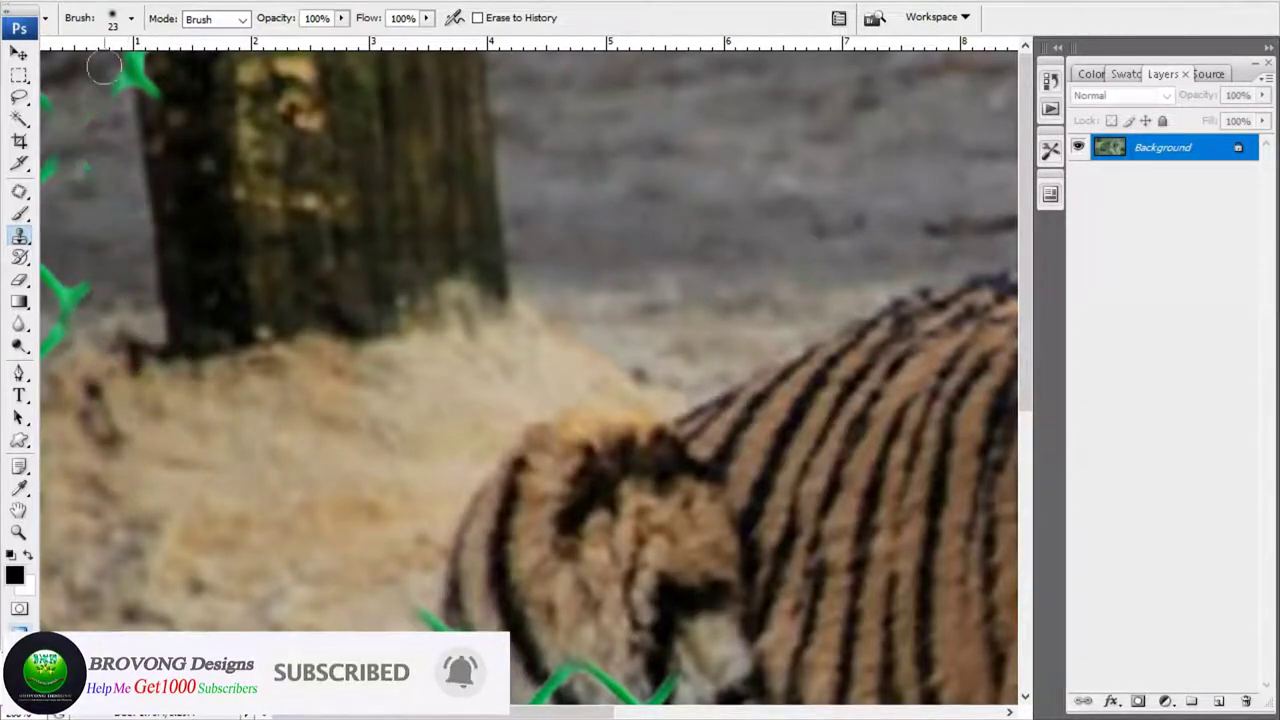
left_click_drag(165, 148, 118, 52)
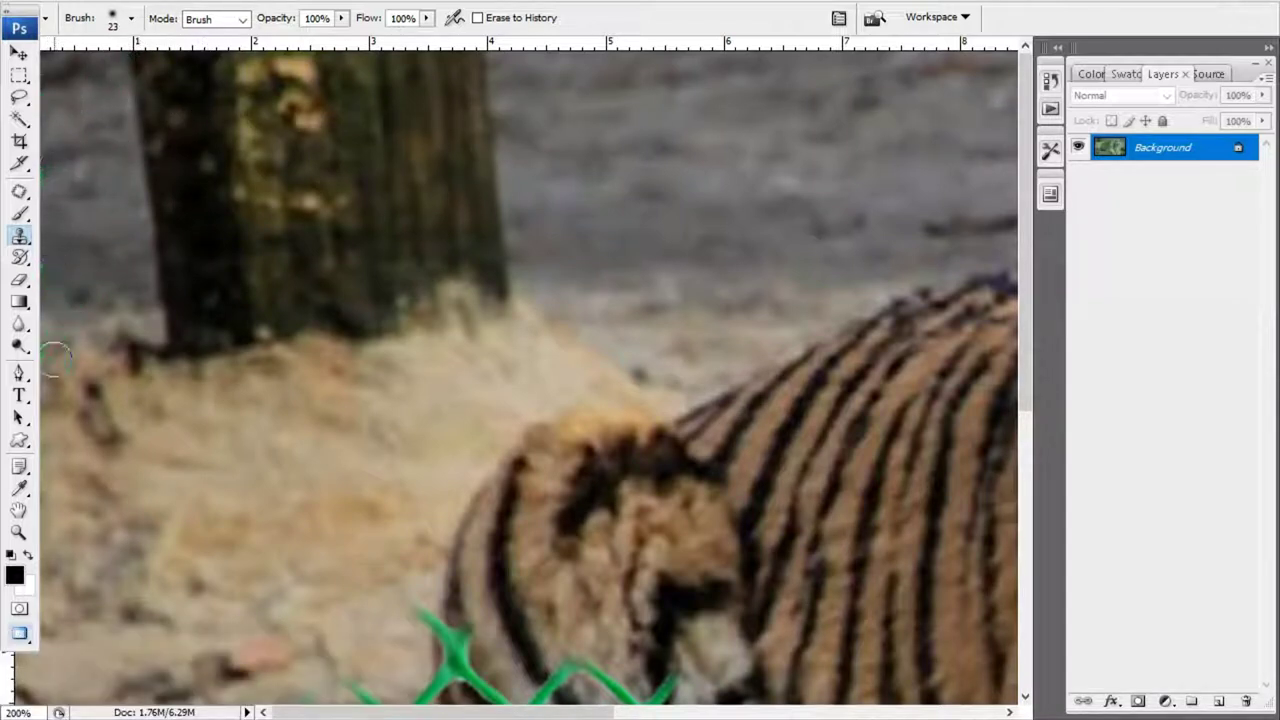
Set the brush to 28 px and clone fur over mesh on the belly and front leg
scroll(440, 240, "down", 5)
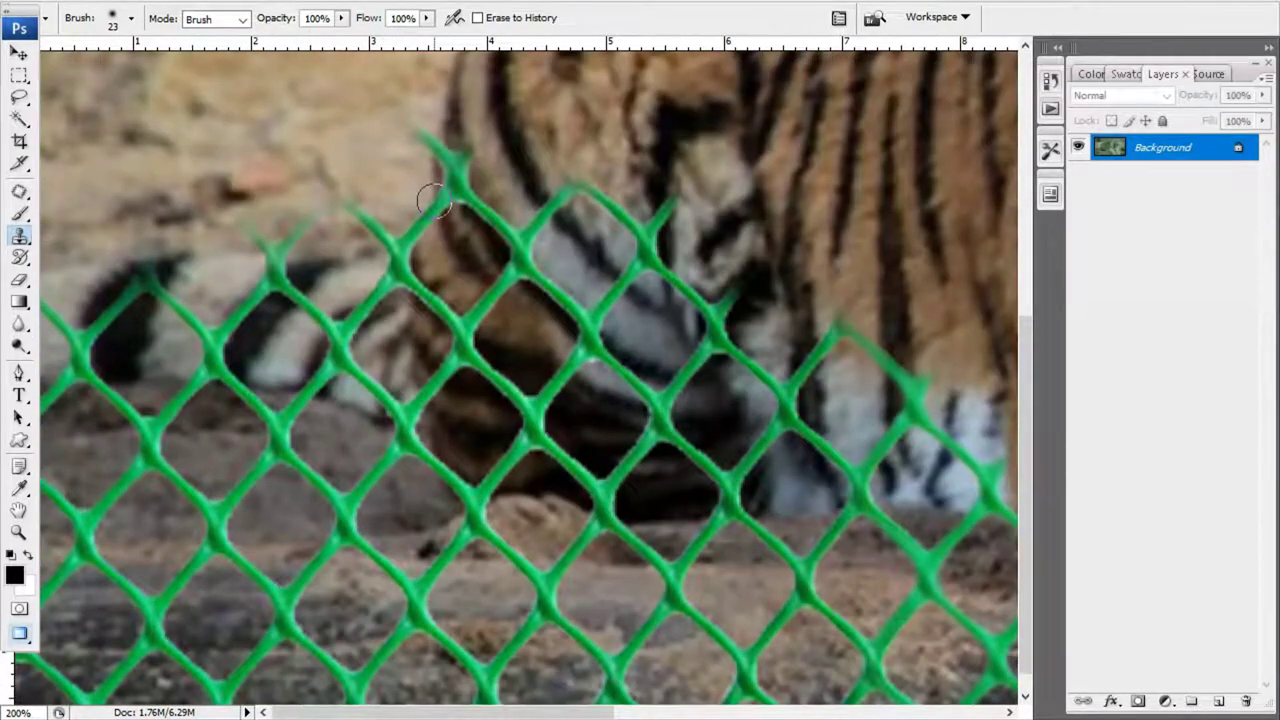
left_click_drag(433, 200, 522, 473)
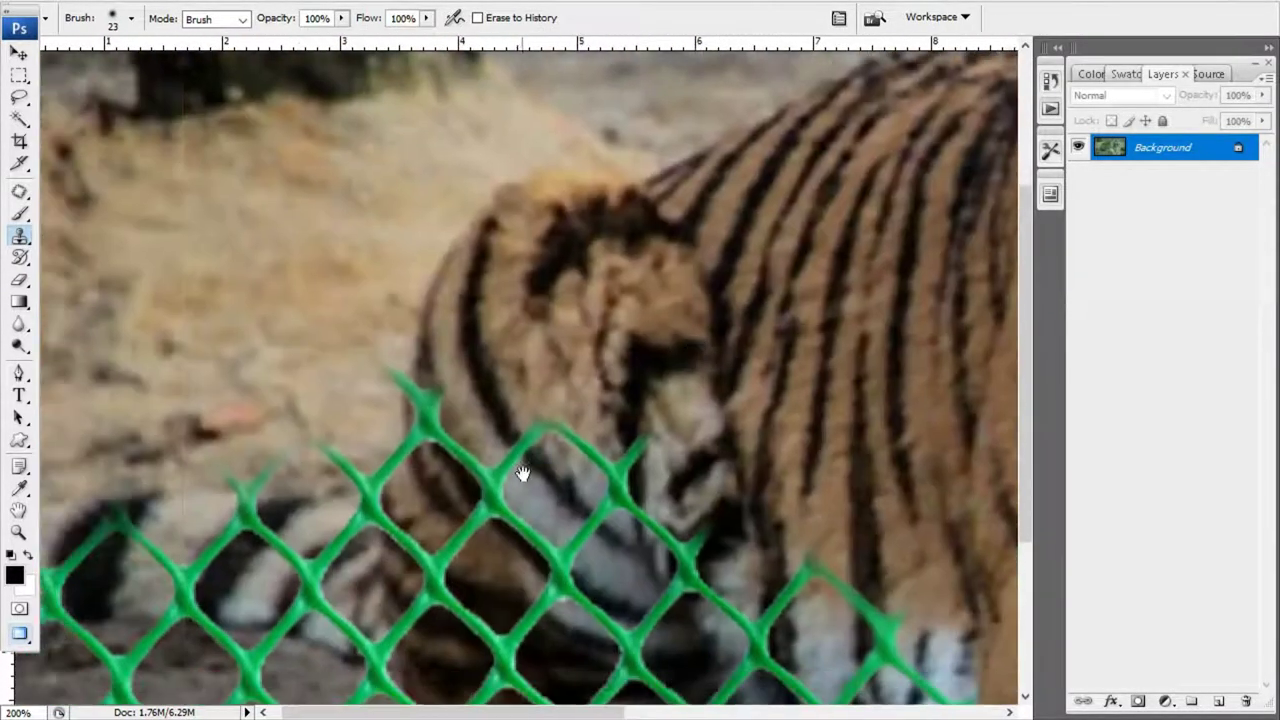
right_click(690, 385)
right_click(726, 385)
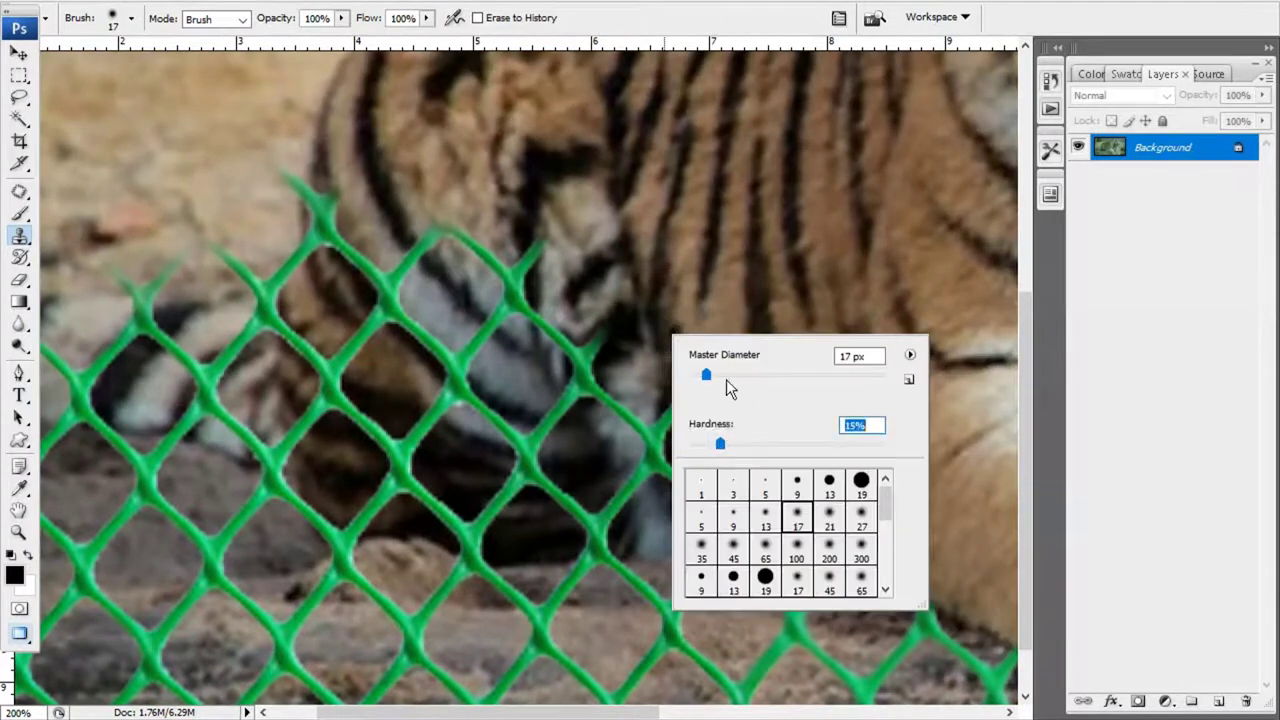
key("Return")
left_click_drag(438, 228, 473, 235)
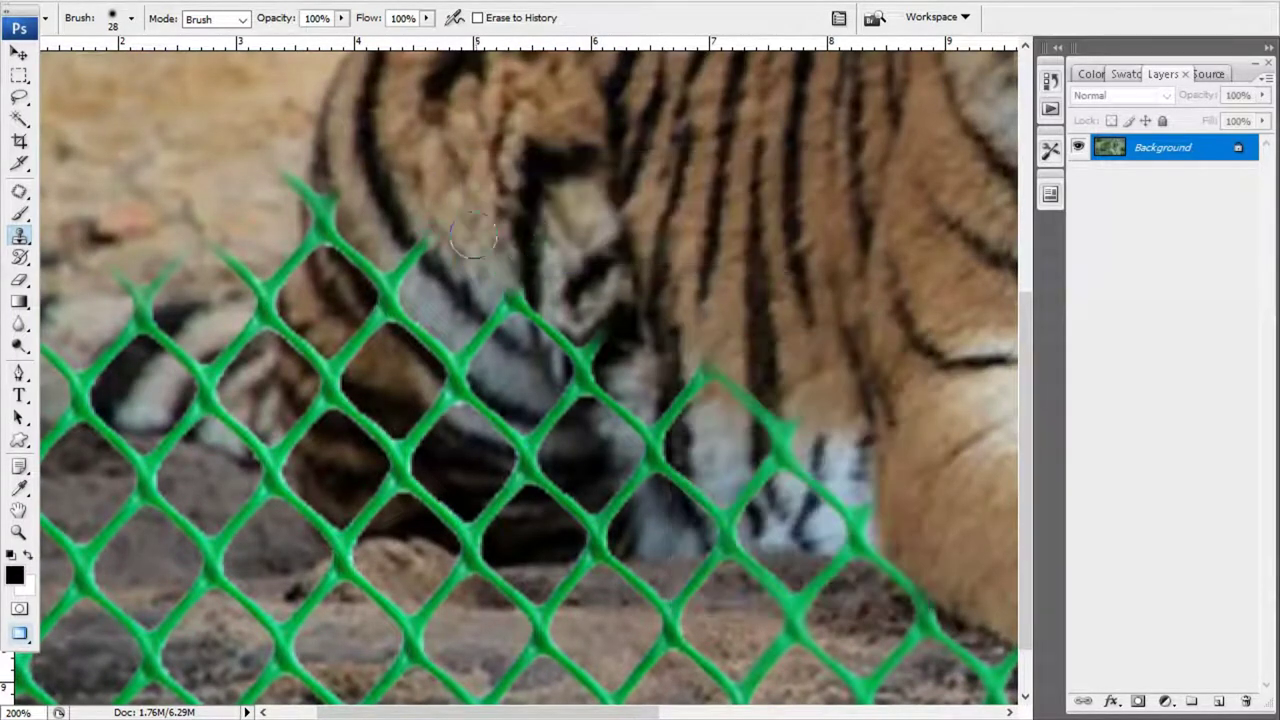
mouse_move(630, 330)
left_mouse_down()
mouse_move(629, 380)
mouse_move(548, 418)
mouse_move(494, 357)
left_mouse_up()
Clone fur over mesh strands across the belly and right of the paws
mouse_move(397, 237)
left_mouse_down()
mouse_move(343, 209)
mouse_move(329, 243)
mouse_move(400, 320)
left_mouse_up()
left_click_drag(400, 320, 470, 400)
mouse_move(470, 400)
left_mouse_down()
mouse_move(512, 324)
mouse_move(388, 209)
mouse_move(394, 300)
mouse_move(539, 380)
left_mouse_up()
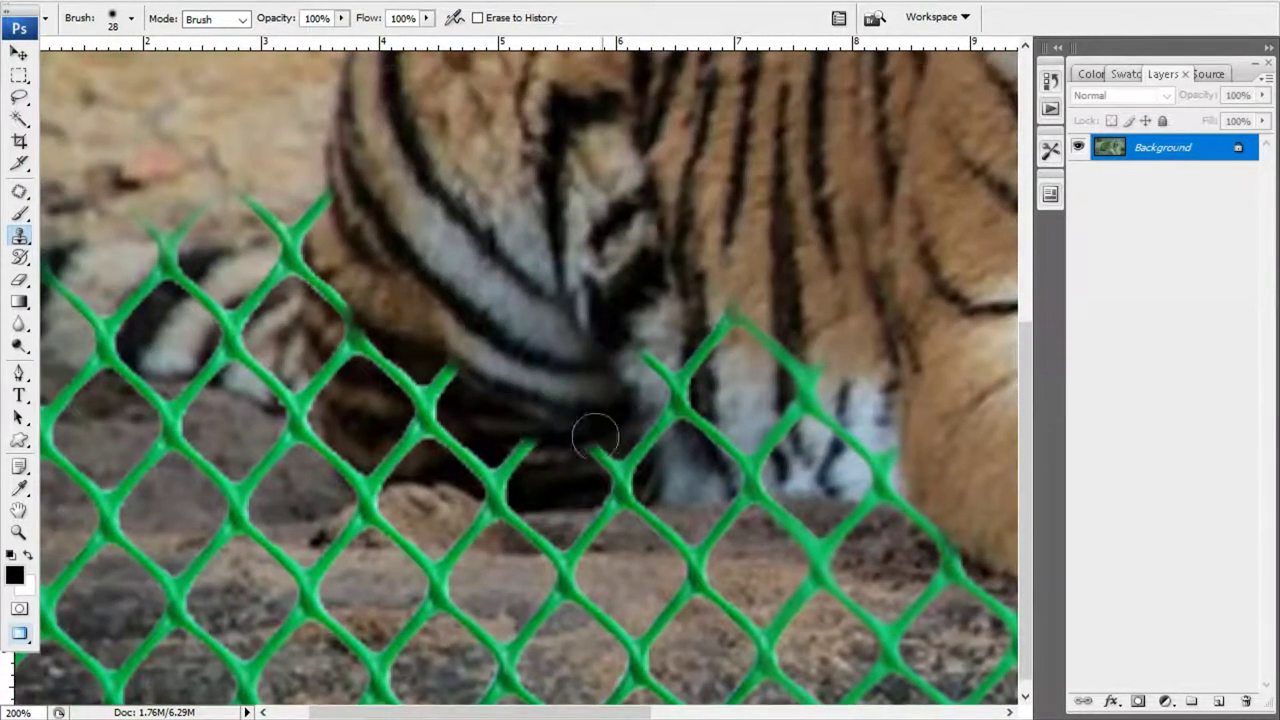
mouse_move(594, 434)
left_mouse_down()
mouse_move(660, 395)
mouse_move(712, 338)
left_mouse_up()
left_click_drag(731, 294, 805, 420)
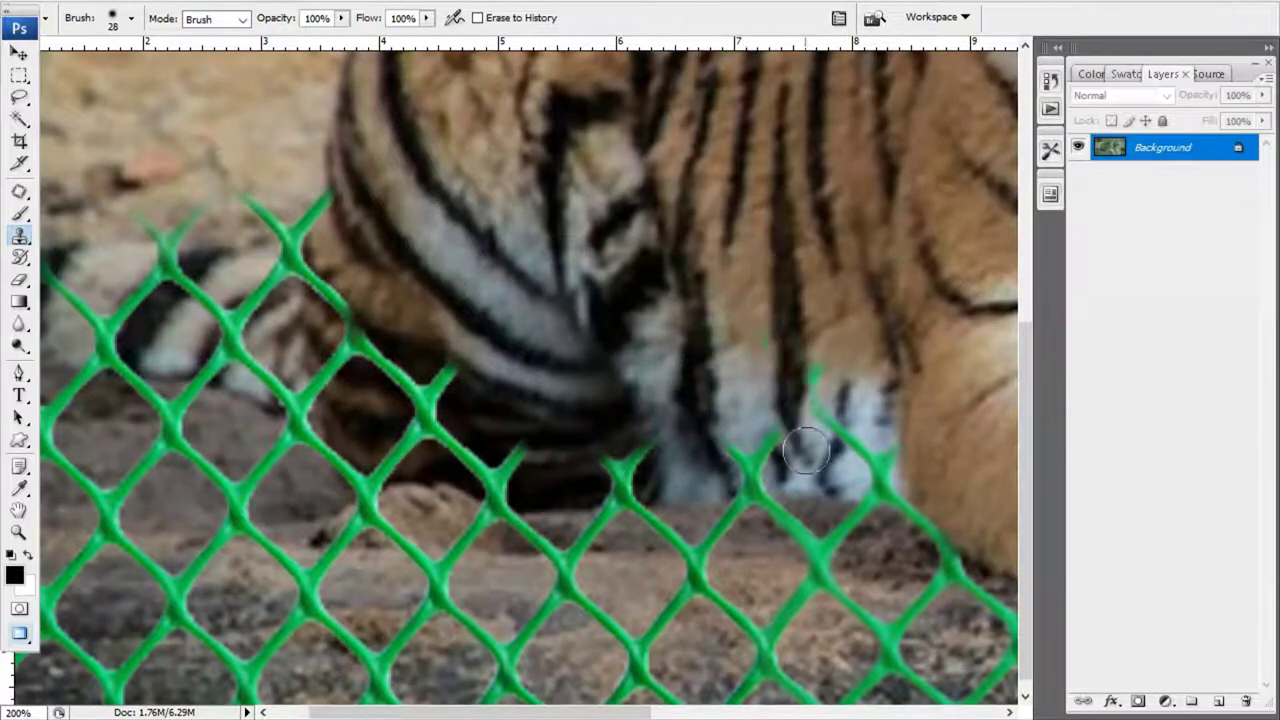
left_click_drag(891, 414, 565, 340)
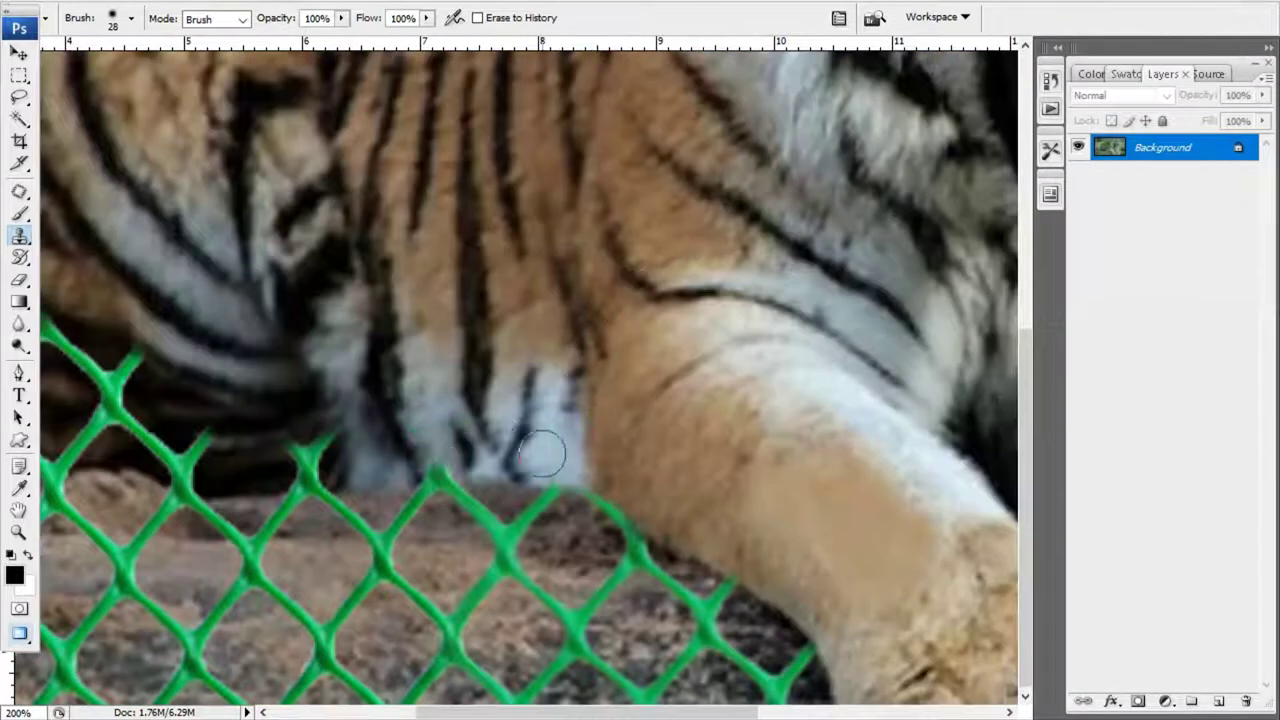
Paint out the long belly strand and the mesh crossing the tiger's tail
scroll(623, 451, "left", 3)
scroll(643, 457, "left", 3)
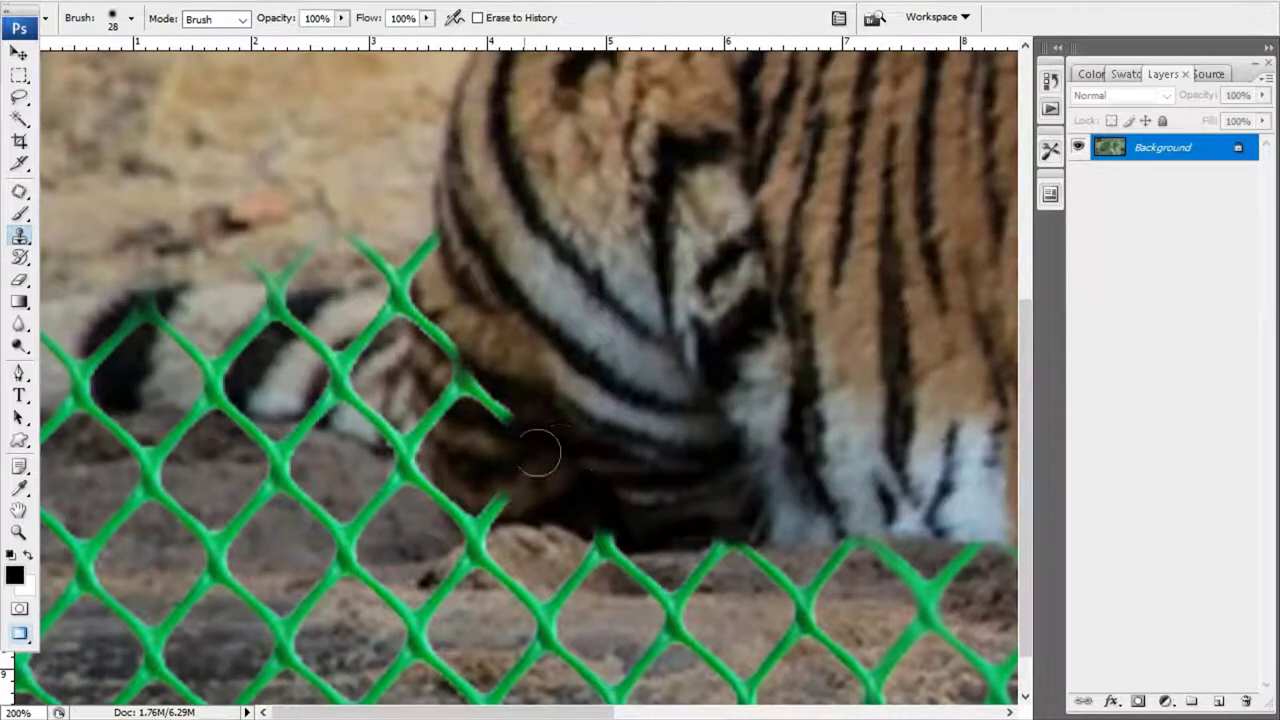
mouse_move(538, 453)
left_mouse_down()
mouse_move(451, 334)
mouse_move(420, 240)
left_mouse_up()
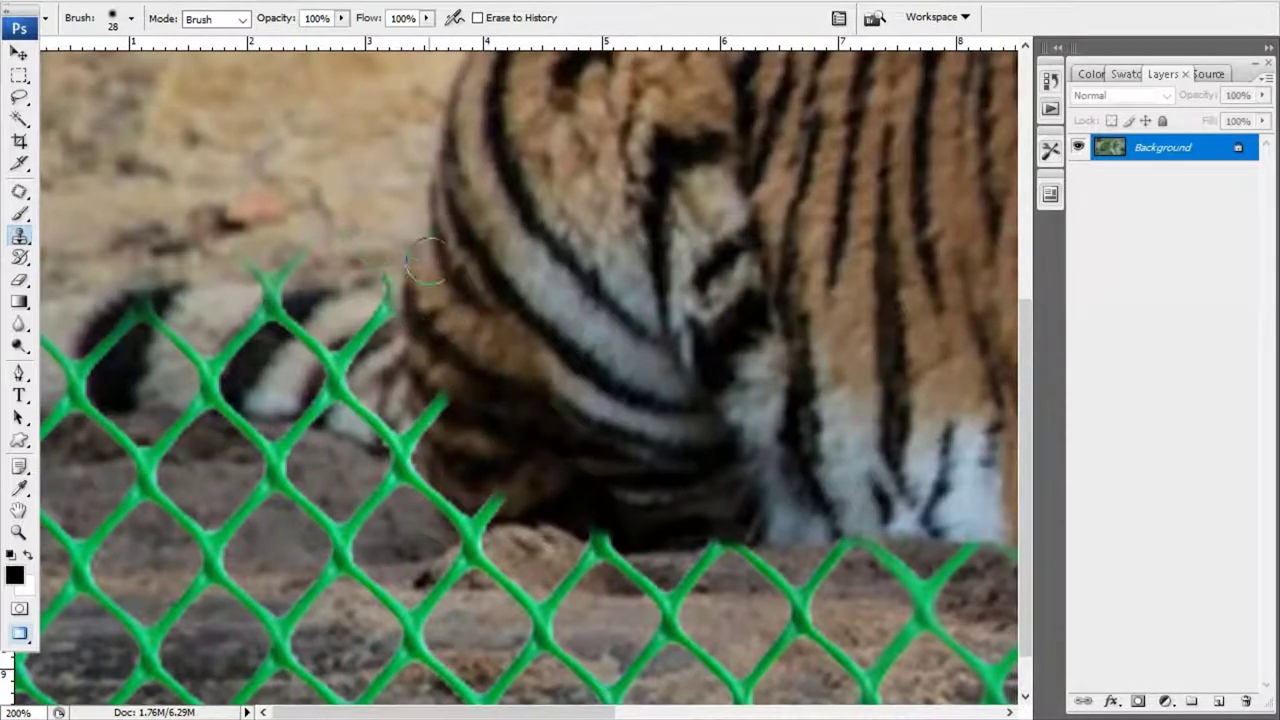
left_click(276, 292)
mouse_move(265, 337)
left_mouse_down()
mouse_move(234, 291)
mouse_move(200, 382)
left_mouse_up()
left_click_drag(158, 320, 92, 365)
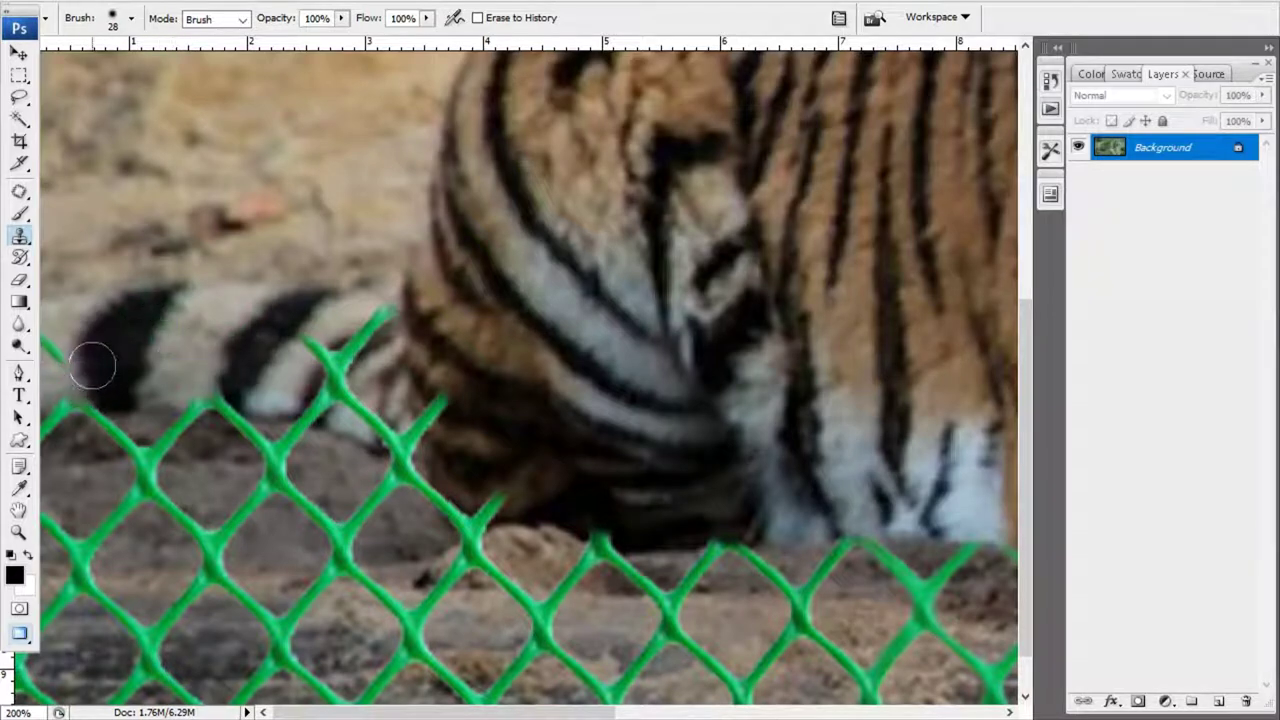
mouse_move(304, 380)
left_mouse_down()
mouse_move(357, 314)
mouse_move(280, 420)
mouse_move(300, 420)
left_mouse_up()
mouse_move(420, 430)
left_mouse_down()
mouse_move(490, 460)
mouse_move(475, 403)
left_mouse_up()
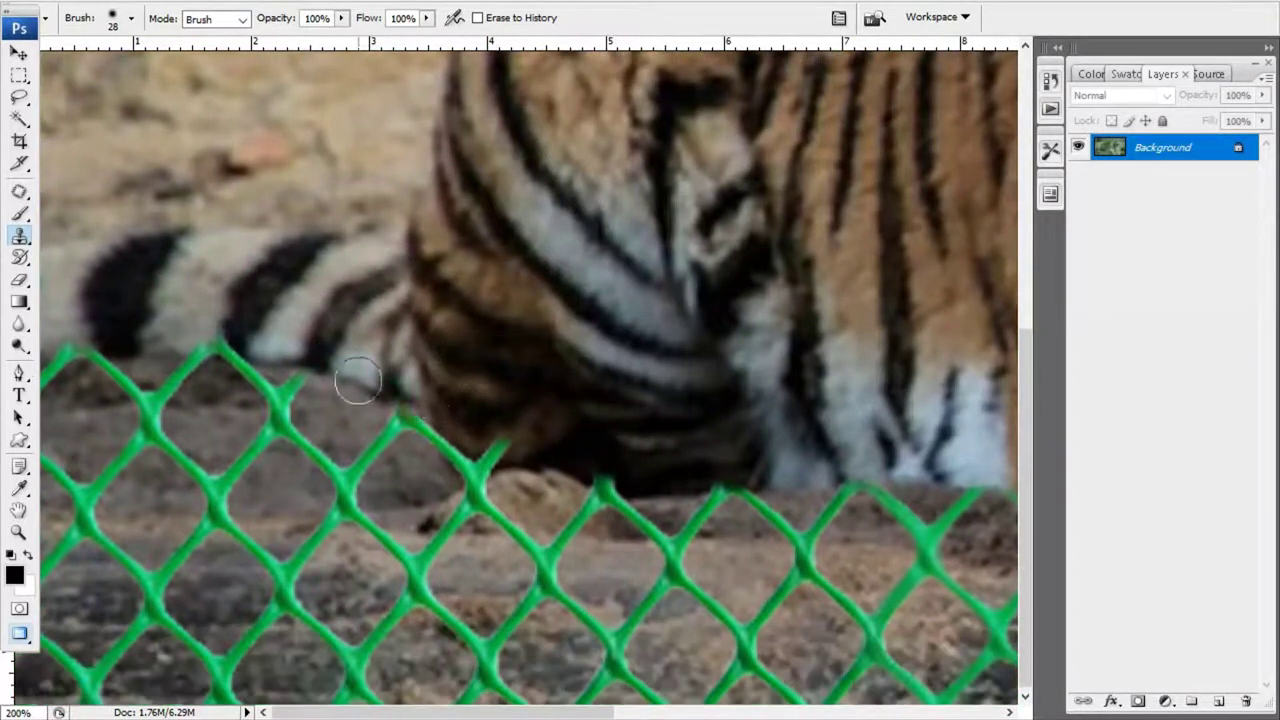
Clone rock texture over the mesh strands along the rock ledge
scroll(438, 410, "right", 3)
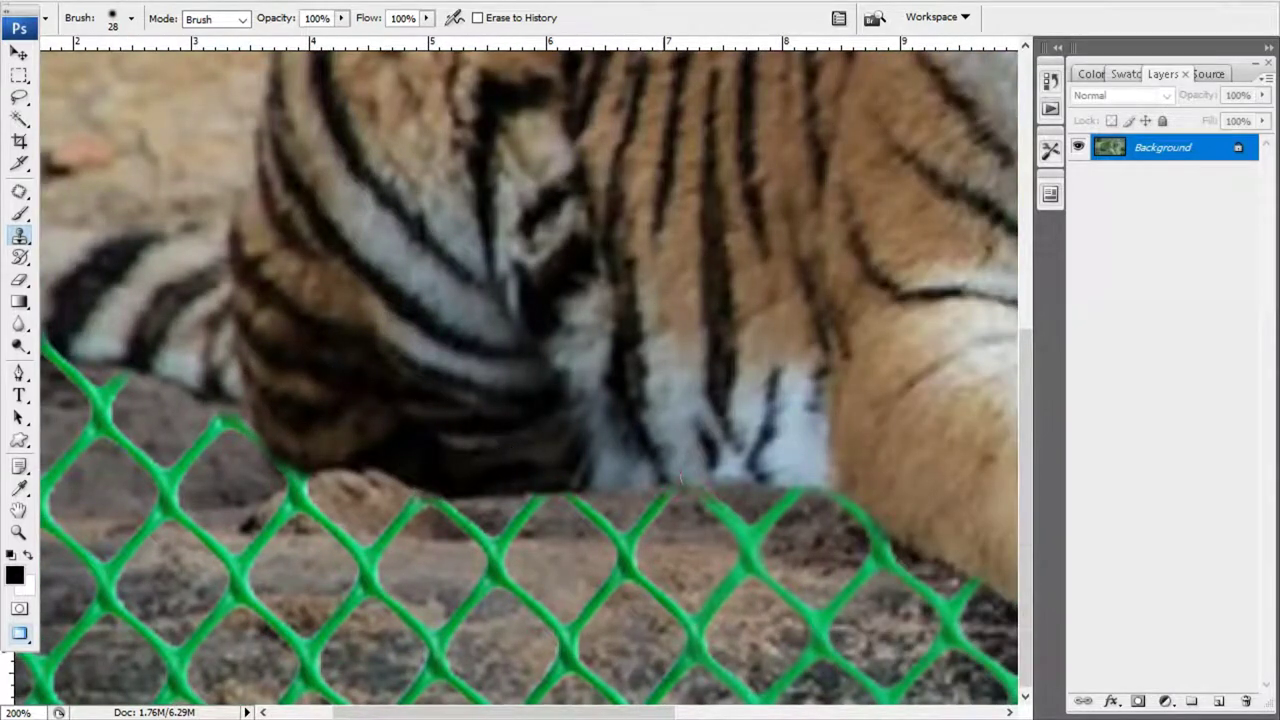
left_click_drag(690, 552, 360, 565)
left_click_drag(660, 590, 790, 595)
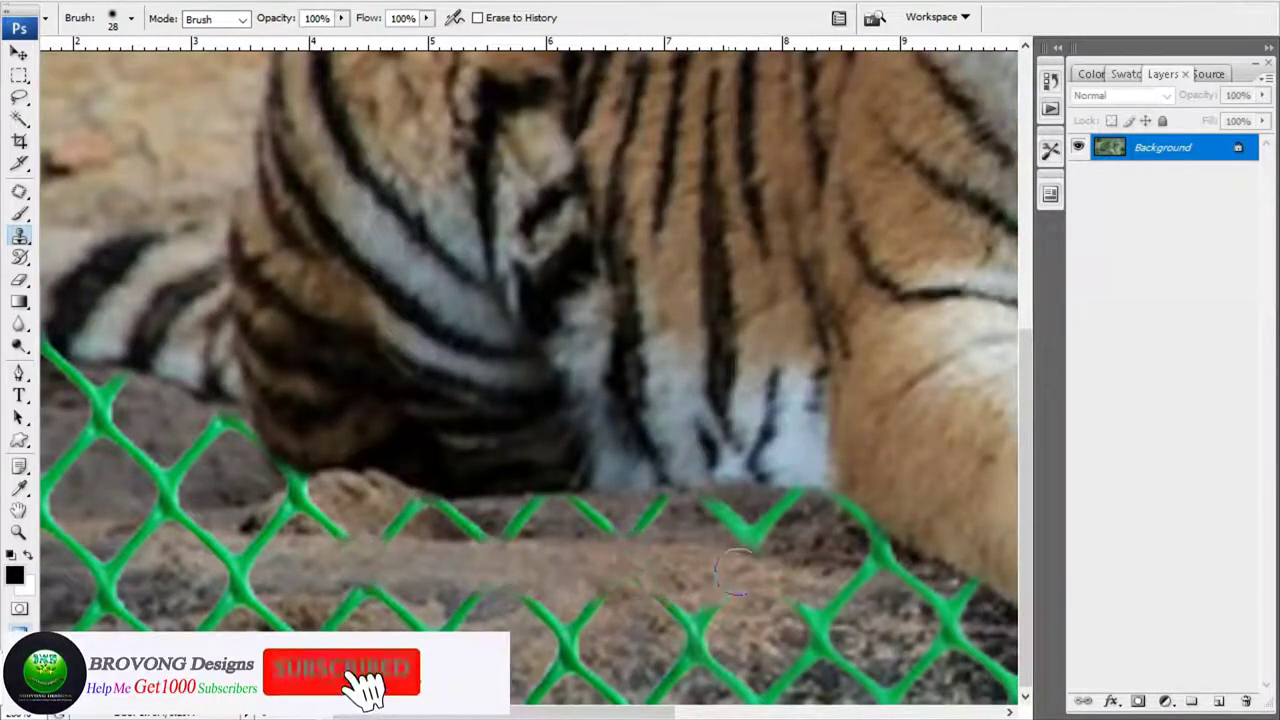
mouse_move(750, 540)
left_mouse_down()
mouse_move(400, 525)
mouse_move(791, 517)
left_mouse_up()
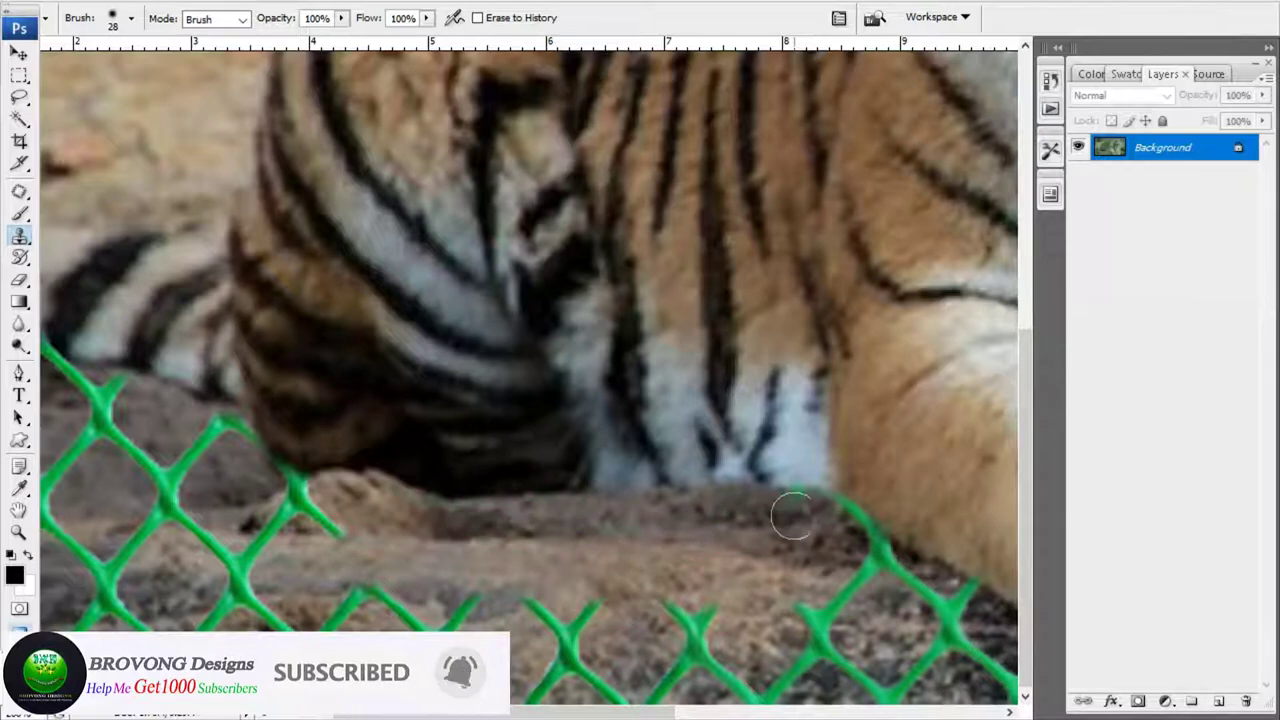
scroll(866, 558, "right", 3)
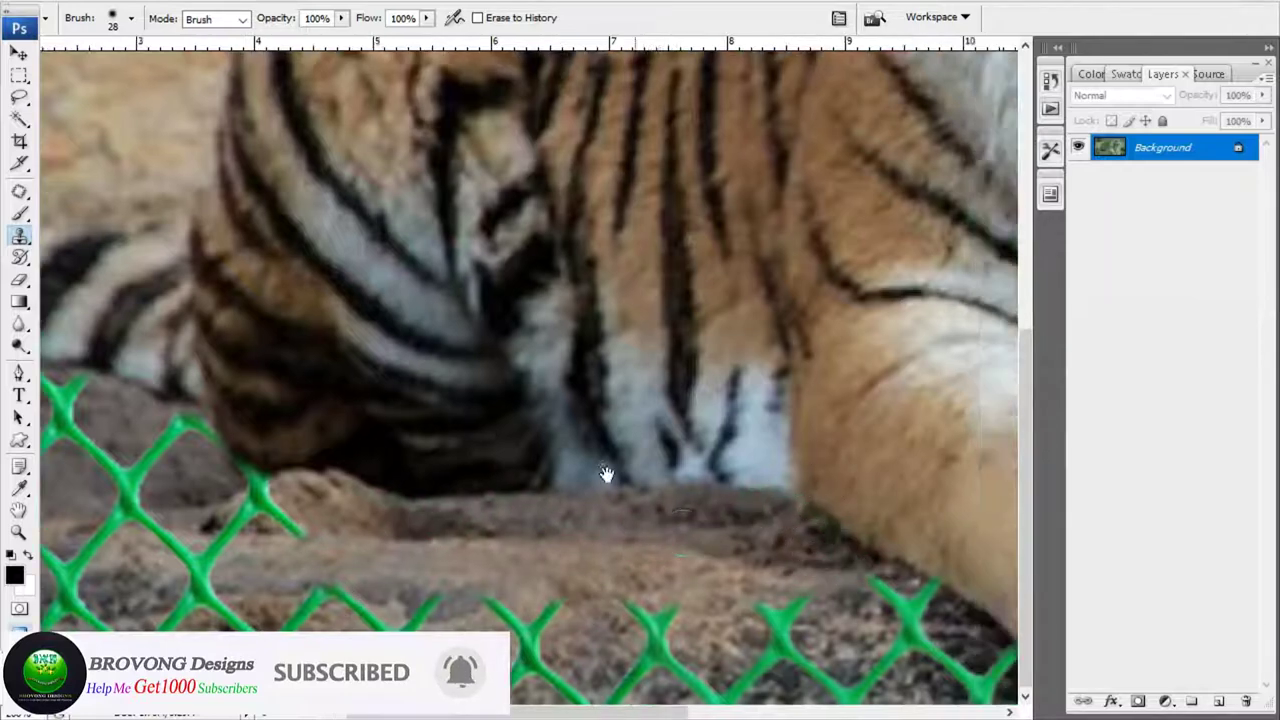
scroll(606, 471, "right", 4)
scroll(453, 574, "left", 3)
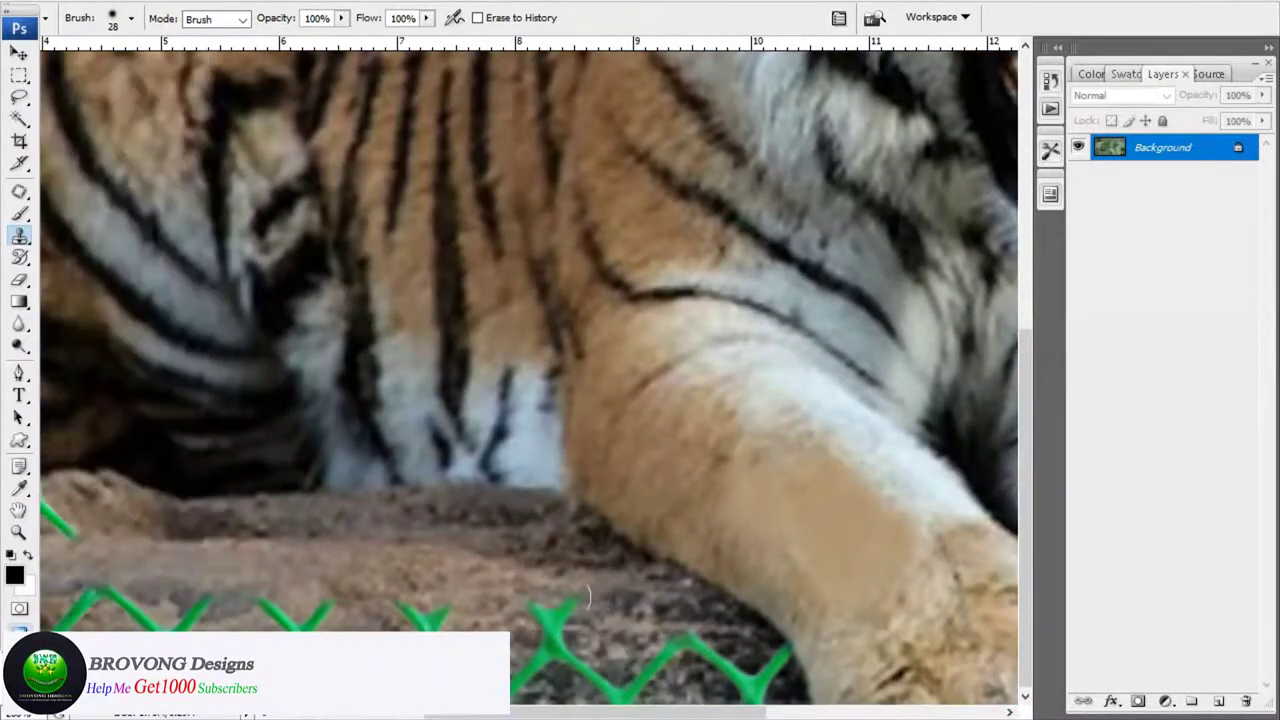
scroll(700, 660, "left", 1)
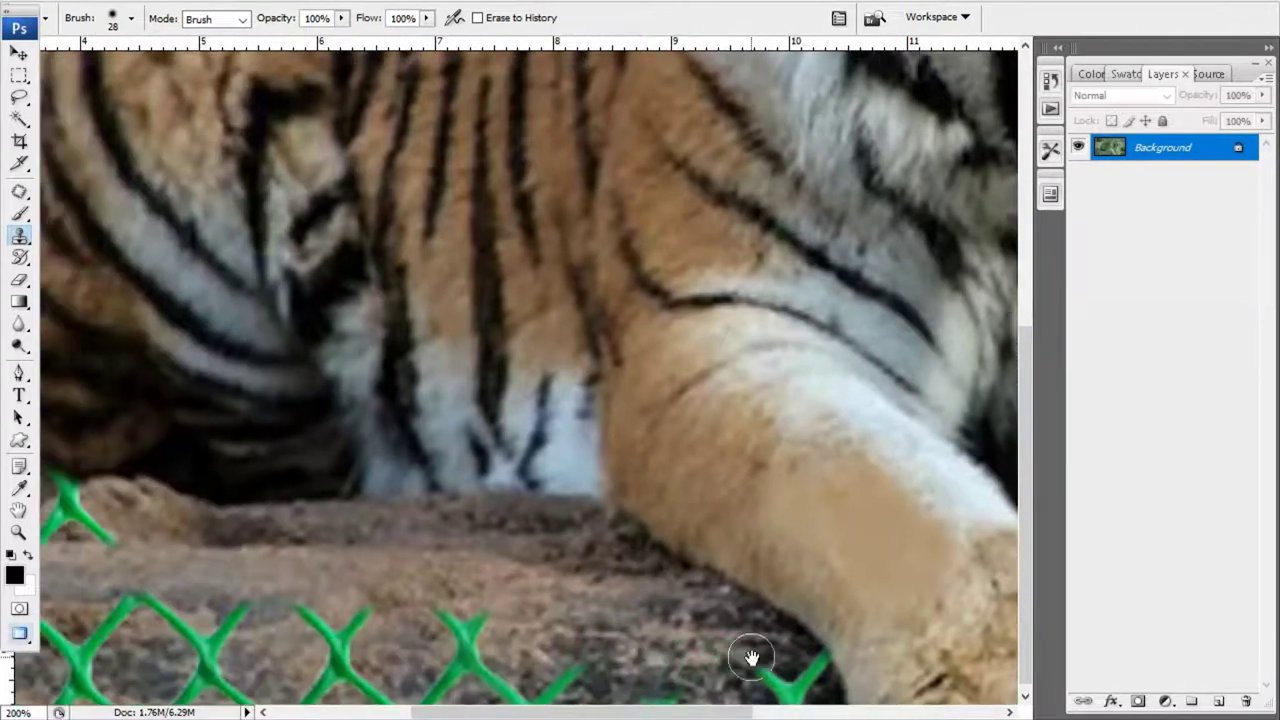
scroll(757, 663, "right", 2)
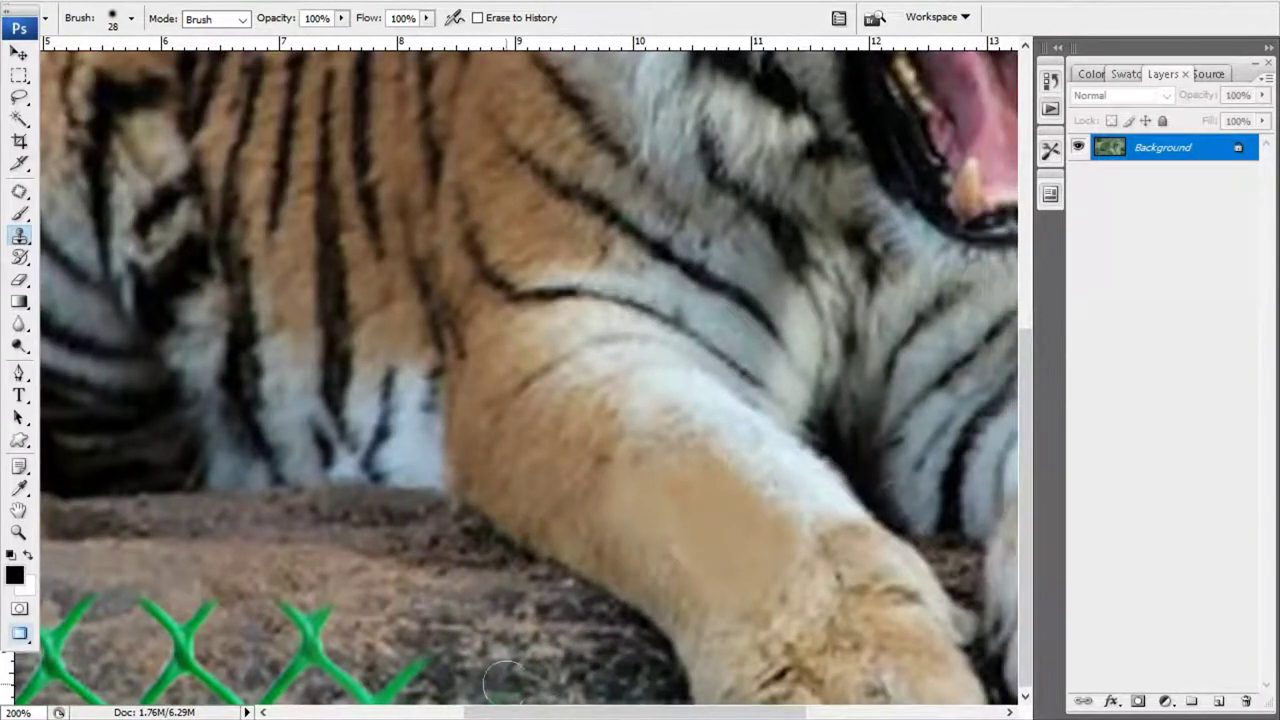
scroll(505, 682, "left", 1)
scroll(528, 672, "left", 1)
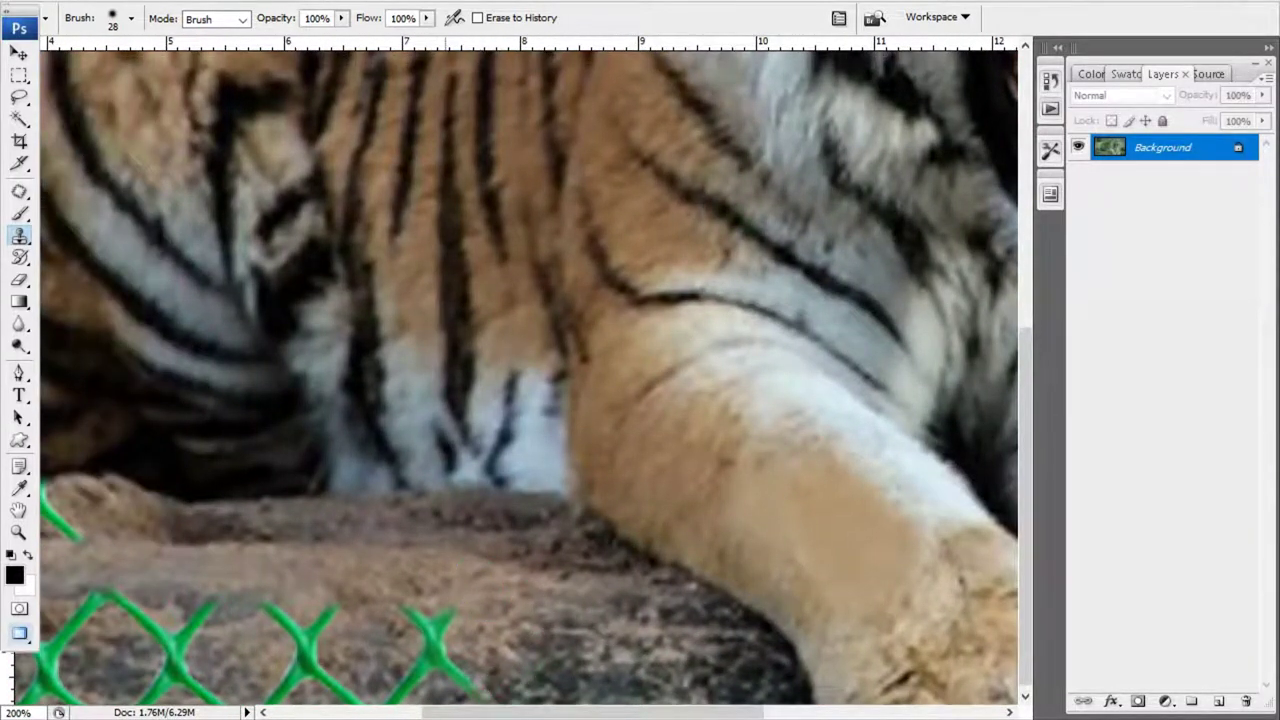
scroll(722, 609, "left", 6)
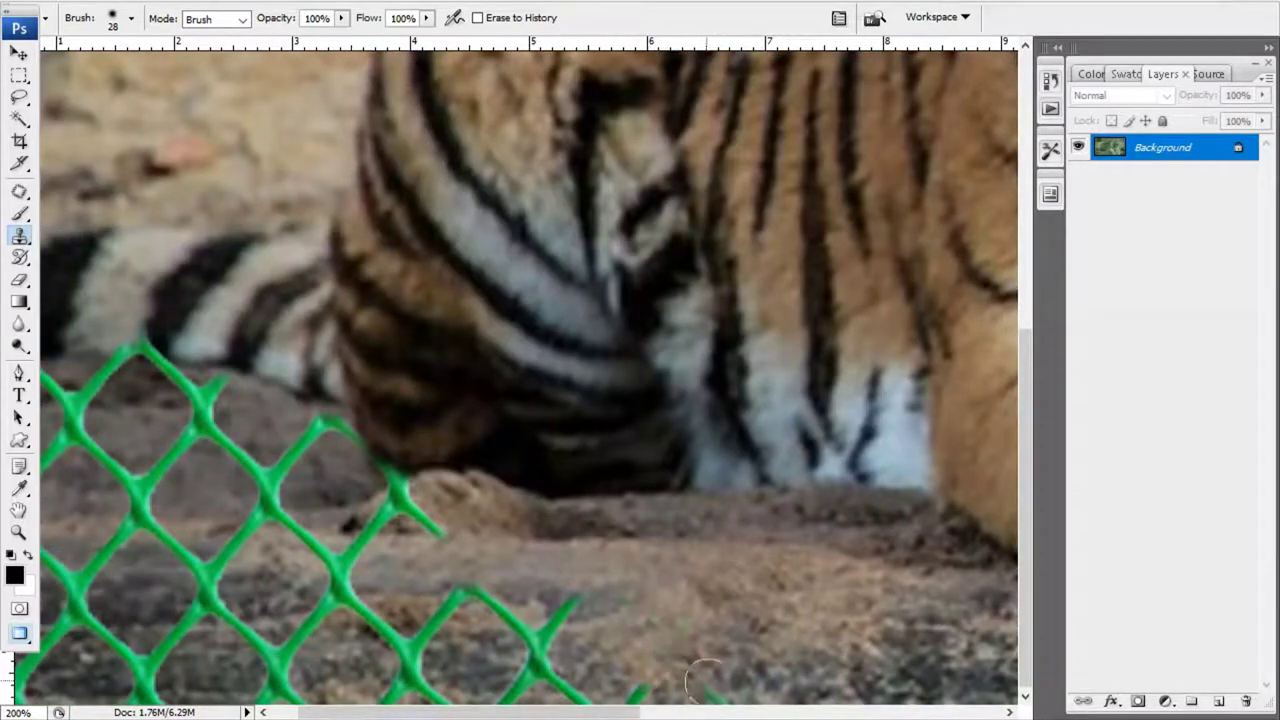
Clone rock texture over the lower fence strands below the tail and near the paw
left_click_drag(561, 667, 490, 612)
scroll(638, 612, "left", 1)
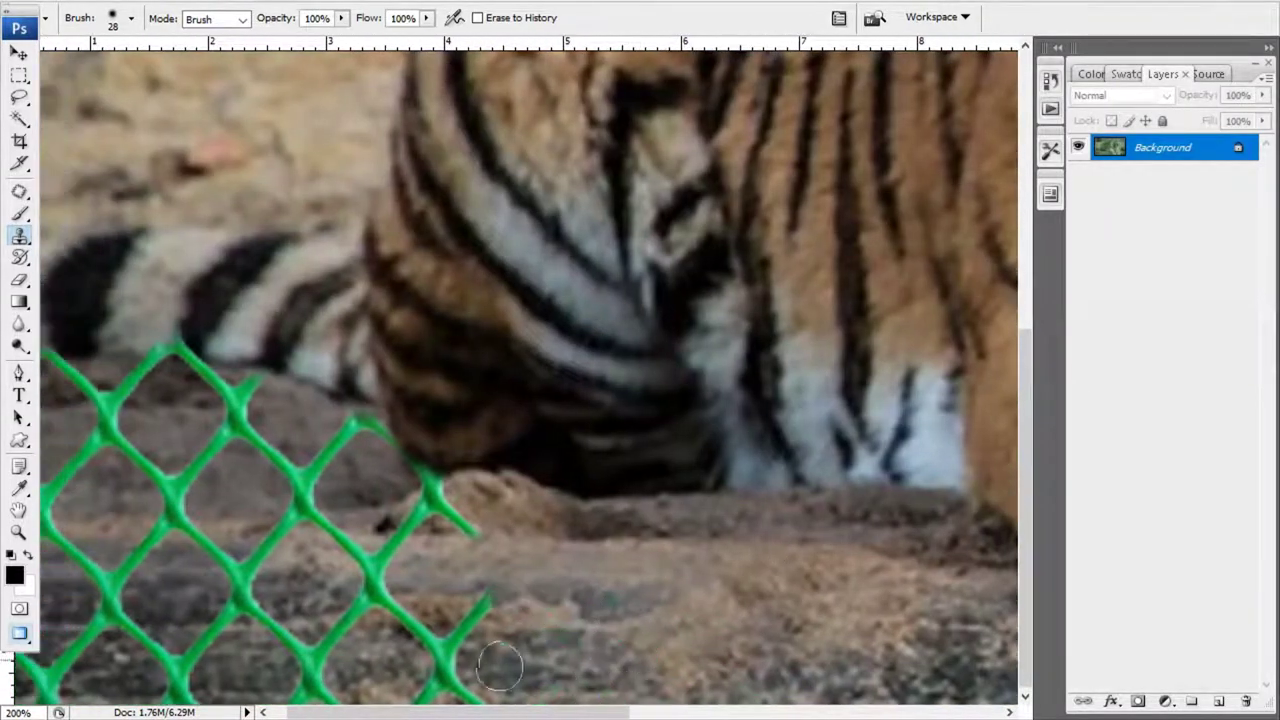
mouse_move(500, 666)
left_mouse_down()
mouse_move(420, 610)
mouse_move(428, 680)
left_mouse_up()
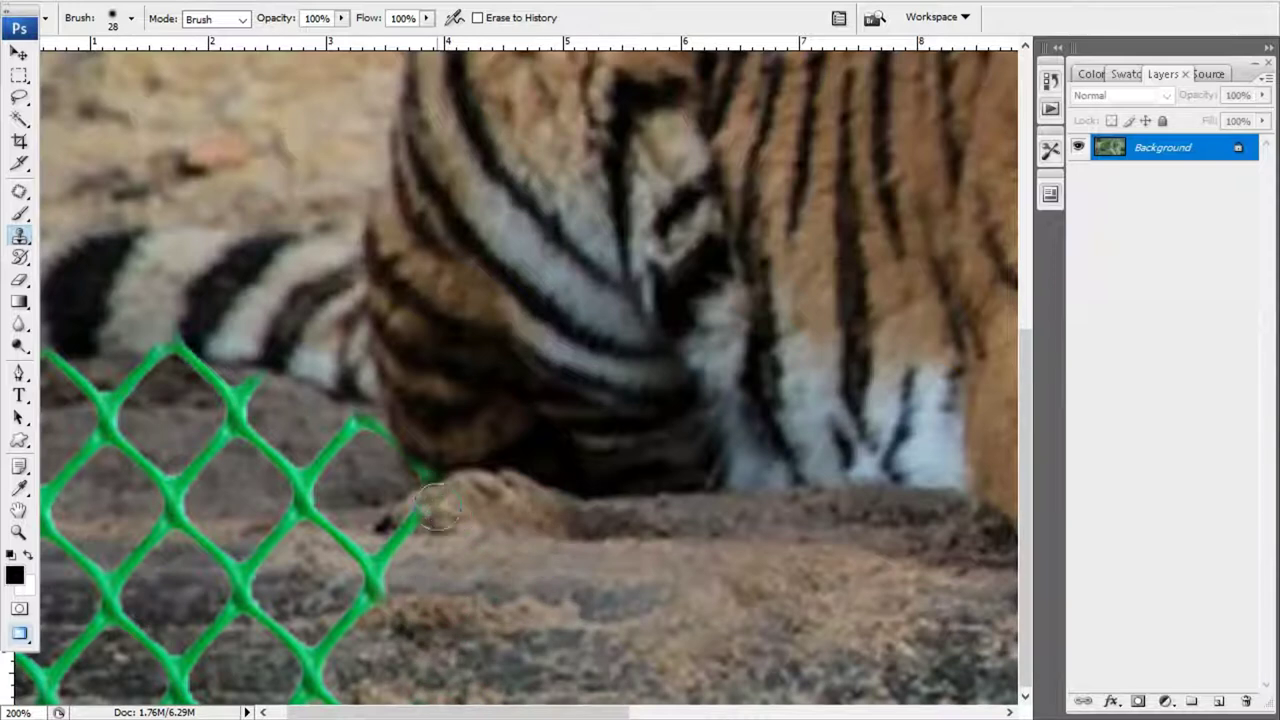
mouse_move(363, 565)
left_mouse_down()
mouse_move(372, 615)
mouse_move(312, 681)
mouse_move(233, 669)
mouse_move(254, 645)
left_mouse_up()
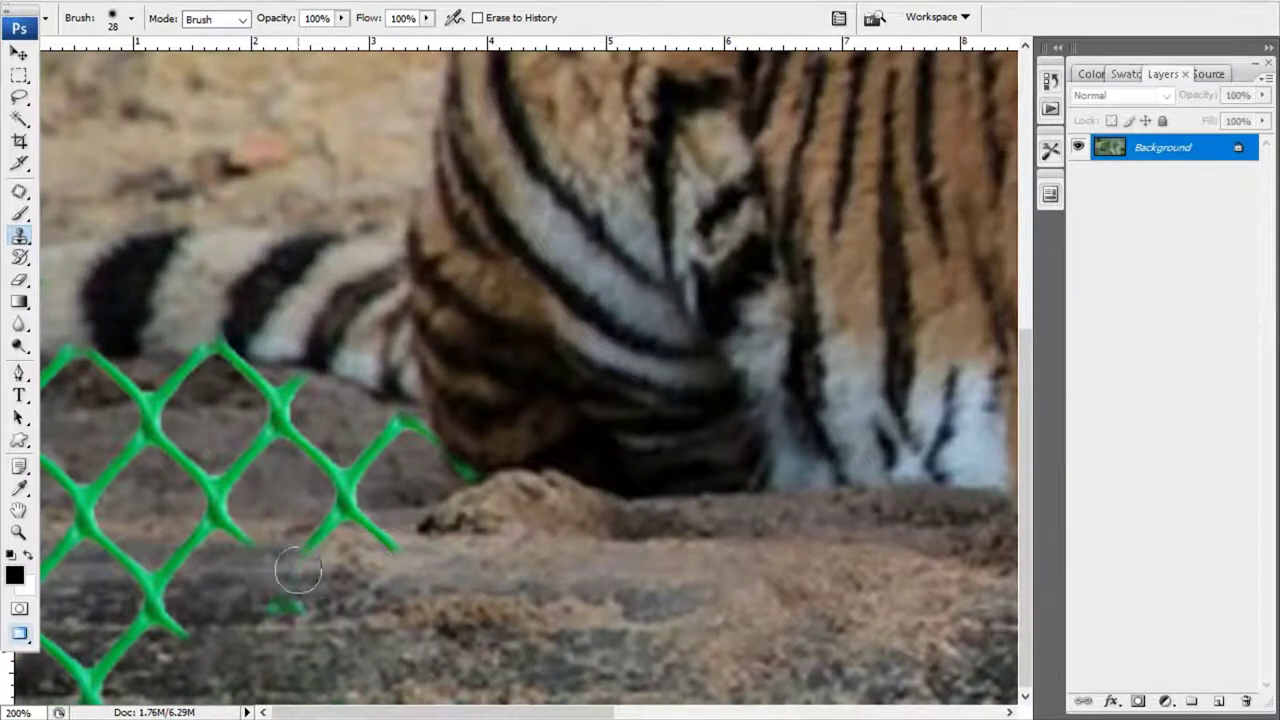
left_click_drag(298, 570, 214, 625)
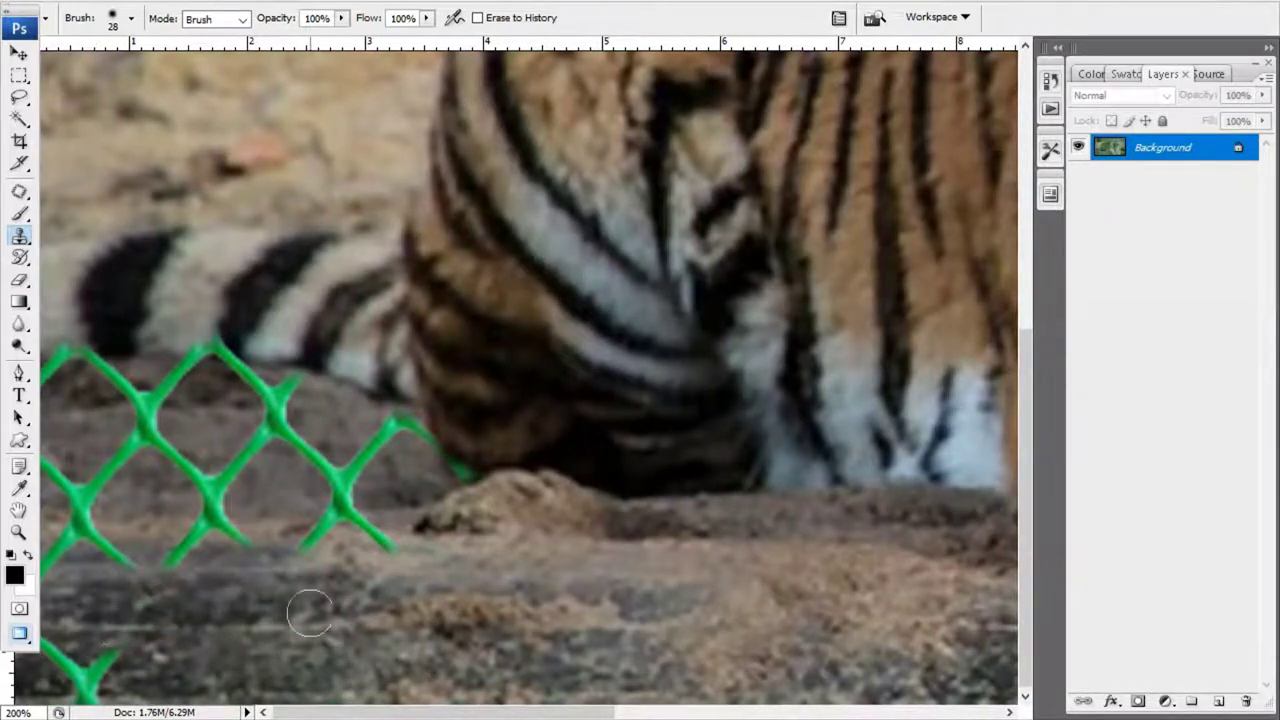
Clone out the fence strands on the rock and lower-left ground to the left edge
scroll(309, 612, "up", 2)
scroll(301, 592, "up", 1)
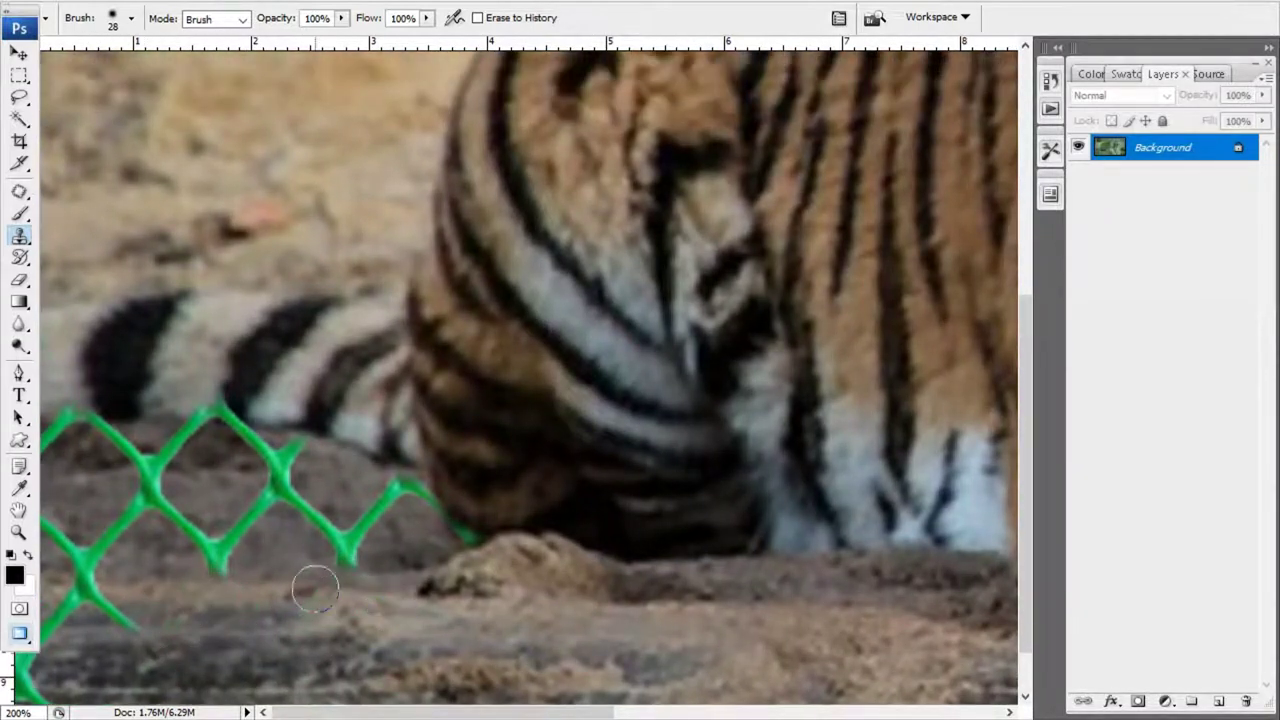
left_click_drag(318, 512, 422, 537)
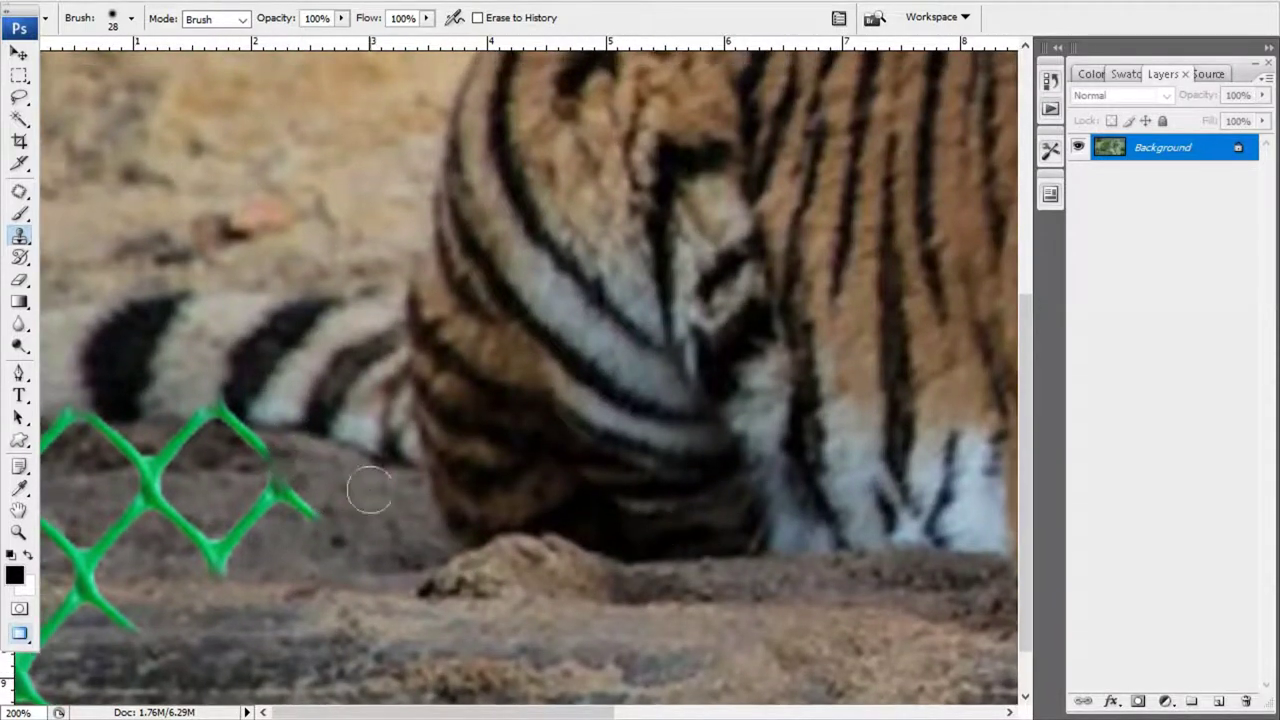
mouse_move(318, 505)
left_mouse_down()
mouse_move(271, 487)
mouse_move(229, 551)
mouse_move(163, 451)
mouse_move(231, 440)
left_mouse_up()
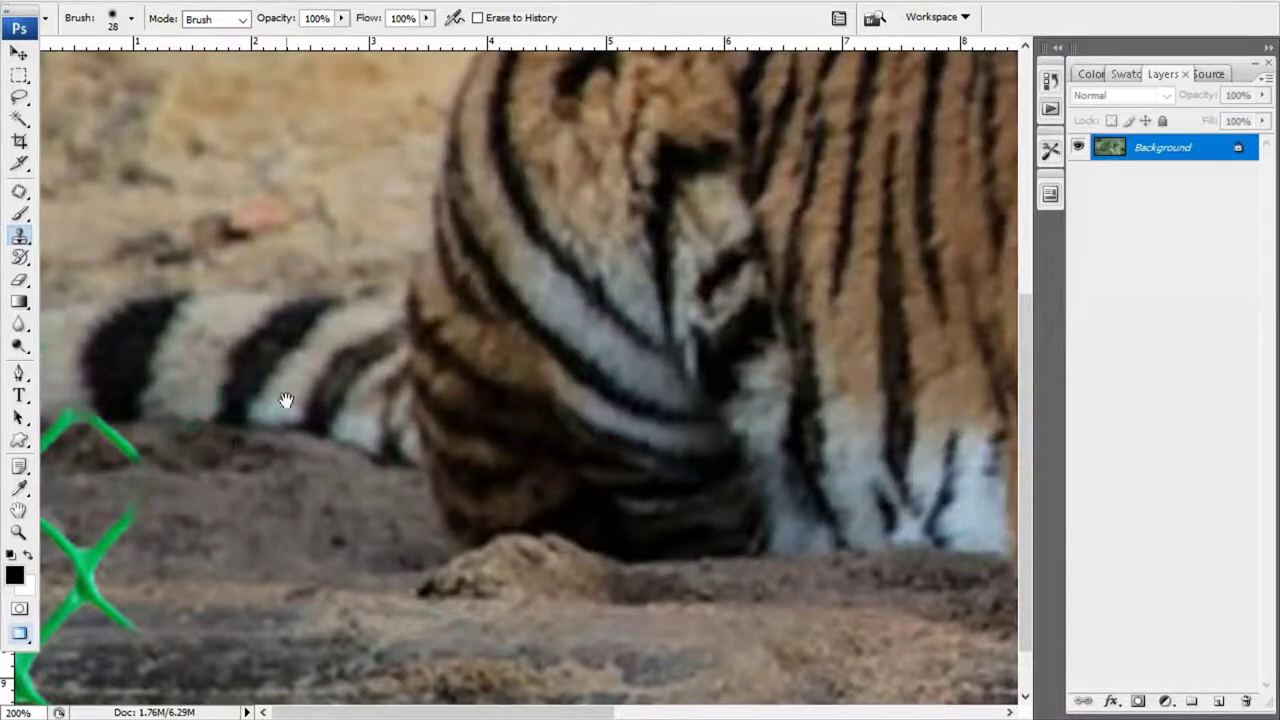
scroll(447, 472, "up", 1)
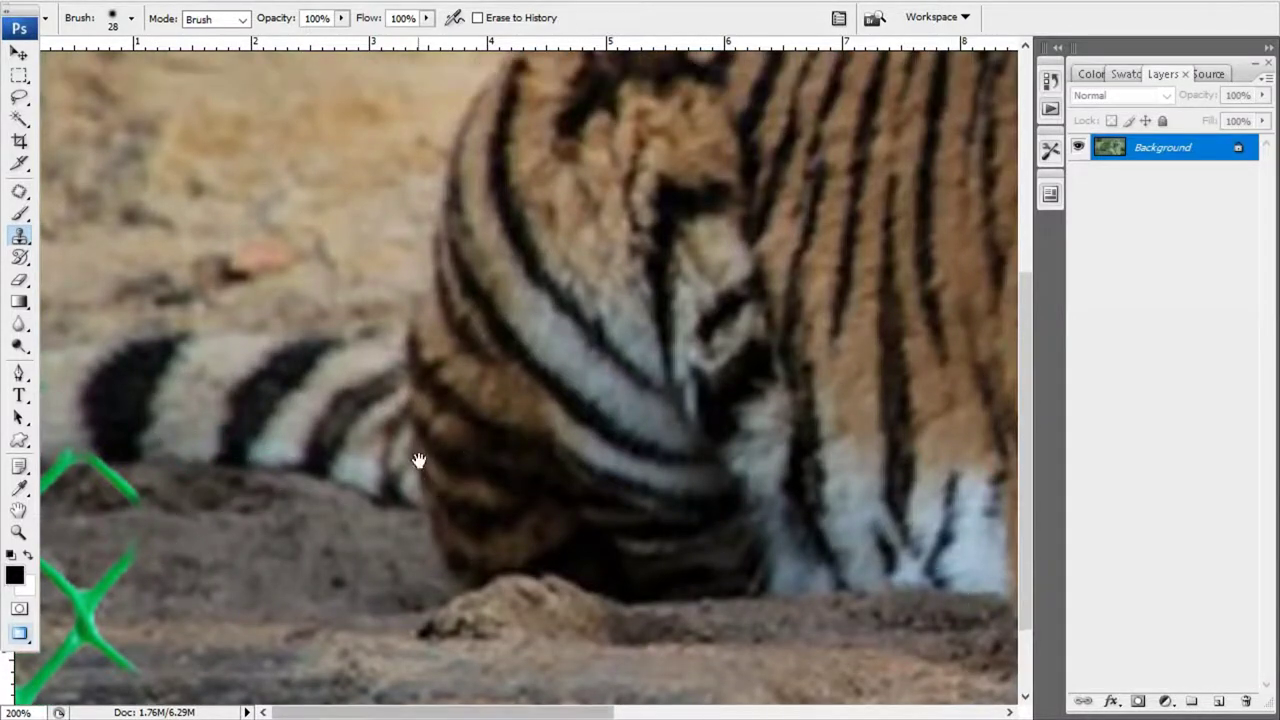
left_click_drag(194, 491, 63, 494)
scroll(300, 527, "up", 1)
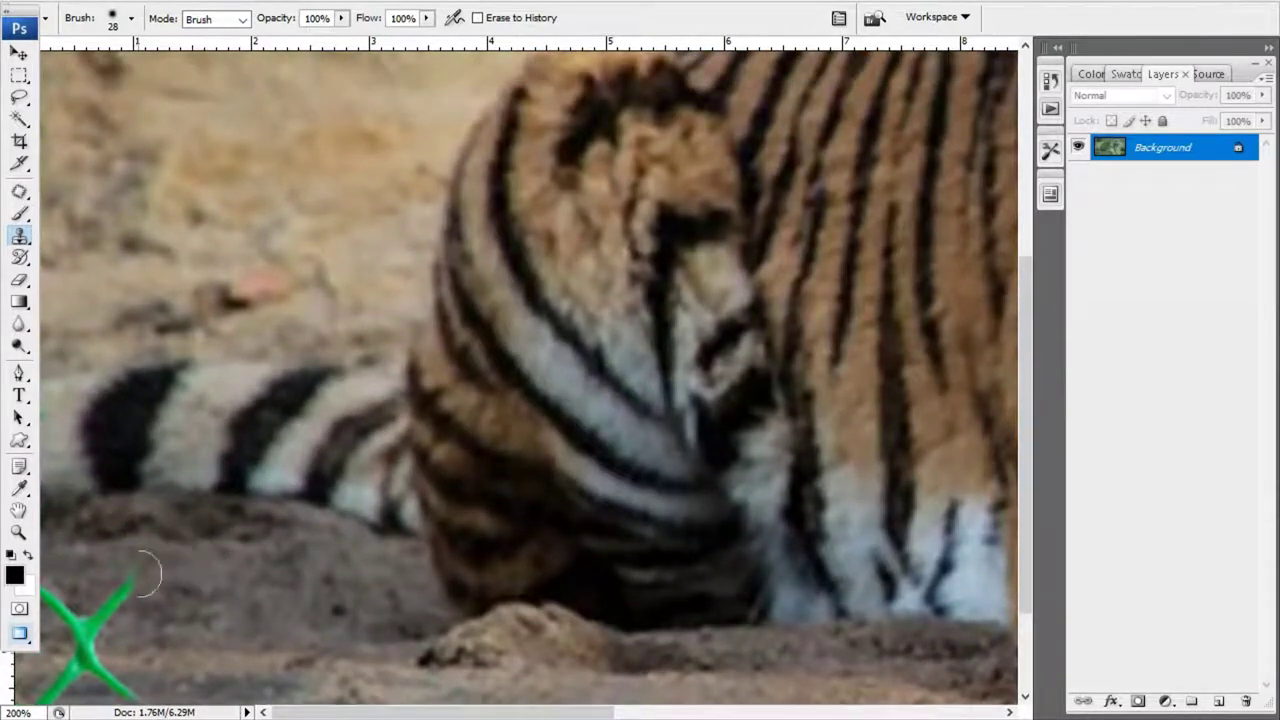
mouse_move(145, 573)
left_mouse_down()
mouse_move(120, 651)
mouse_move(128, 449)
left_mouse_up()
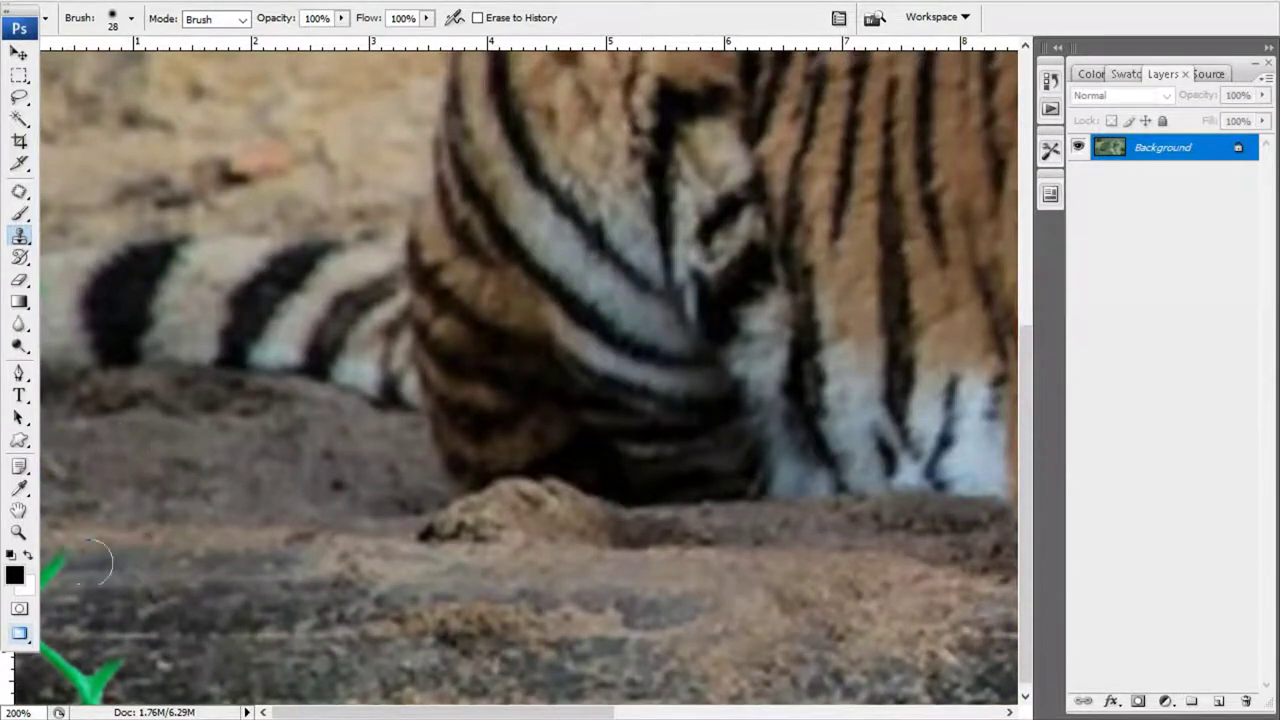
left_click_drag(134, 555, 55, 568)
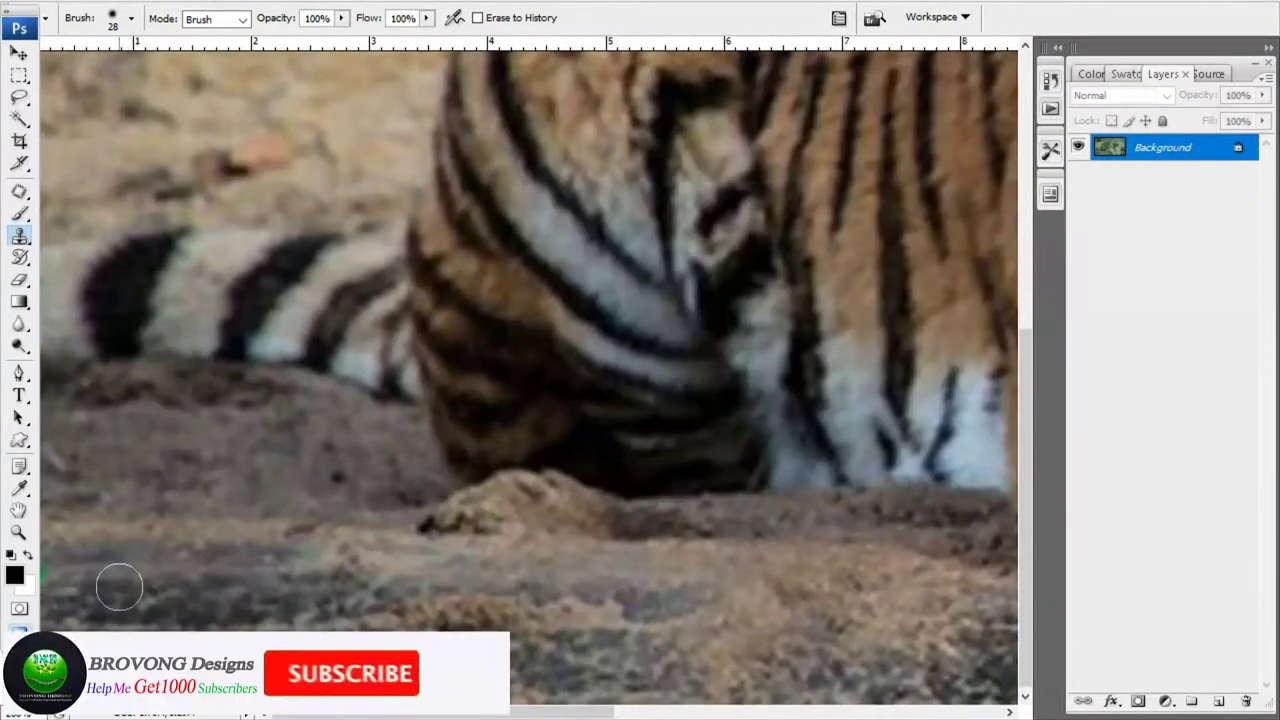
Change the clone brush diameter to 154 px, then down to 24 px
right_click(330, 575)
left_click(472, 477)
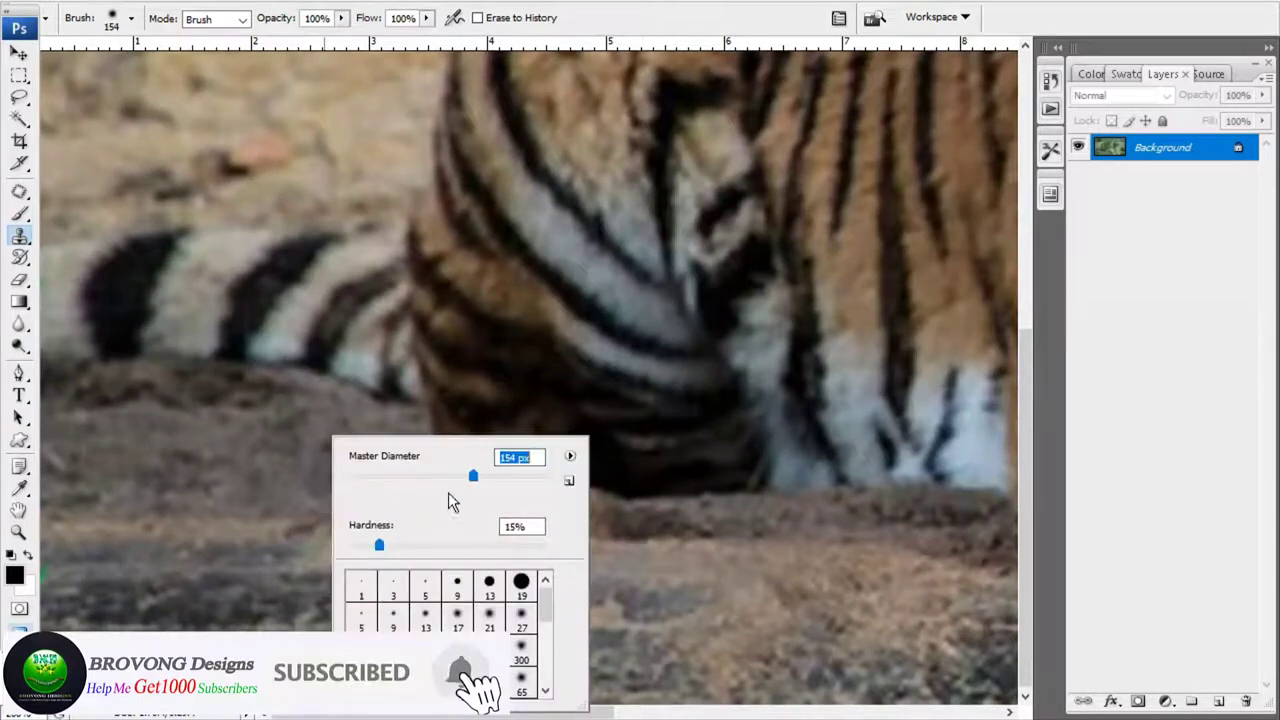
key("Return")
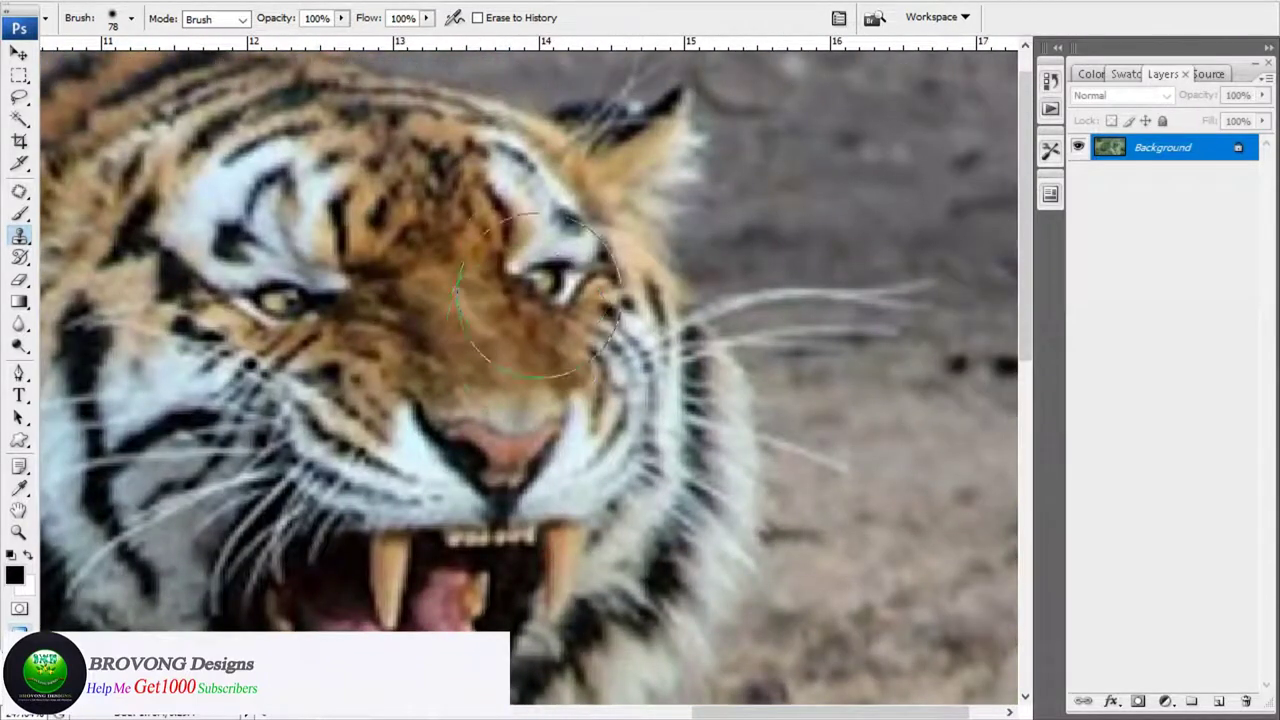
right_click(591, 316)
left_click_drag(591, 316, 586, 316)
key("Return")
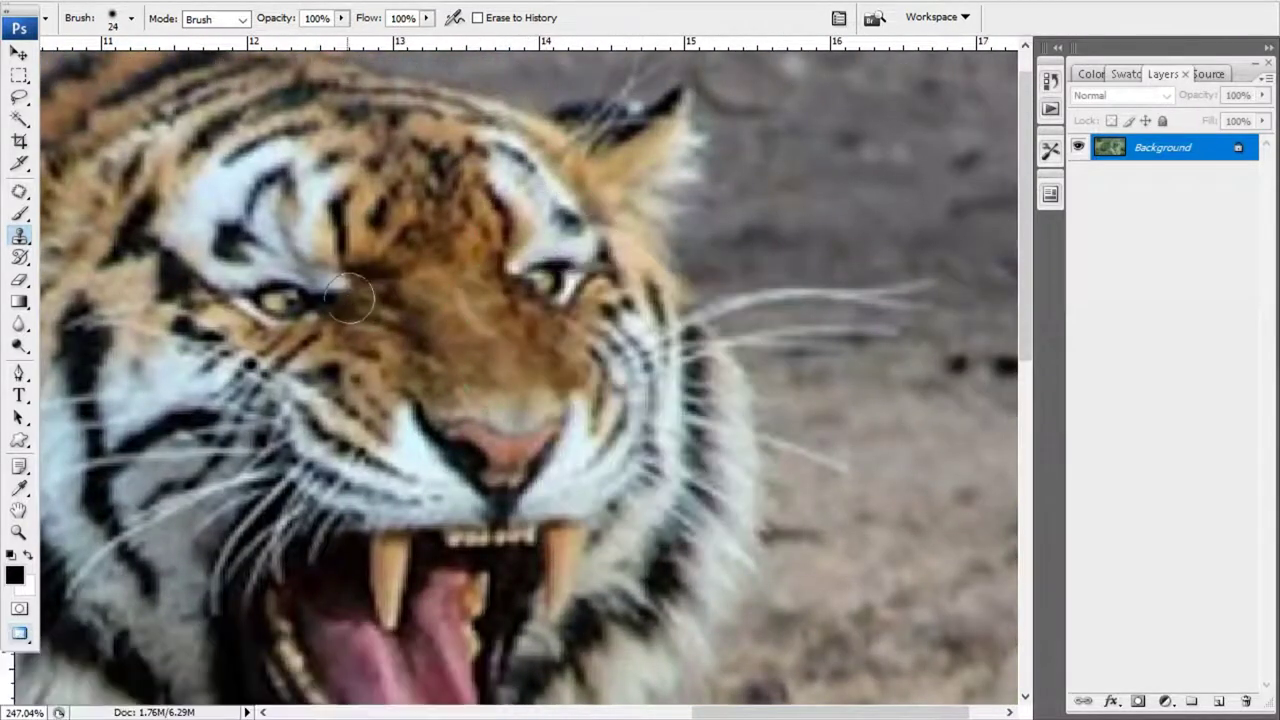
Shrink the brush further to 14 px and zoom back out to the whole image
scroll(350, 292, "up", 3)
right_click(617, 359)
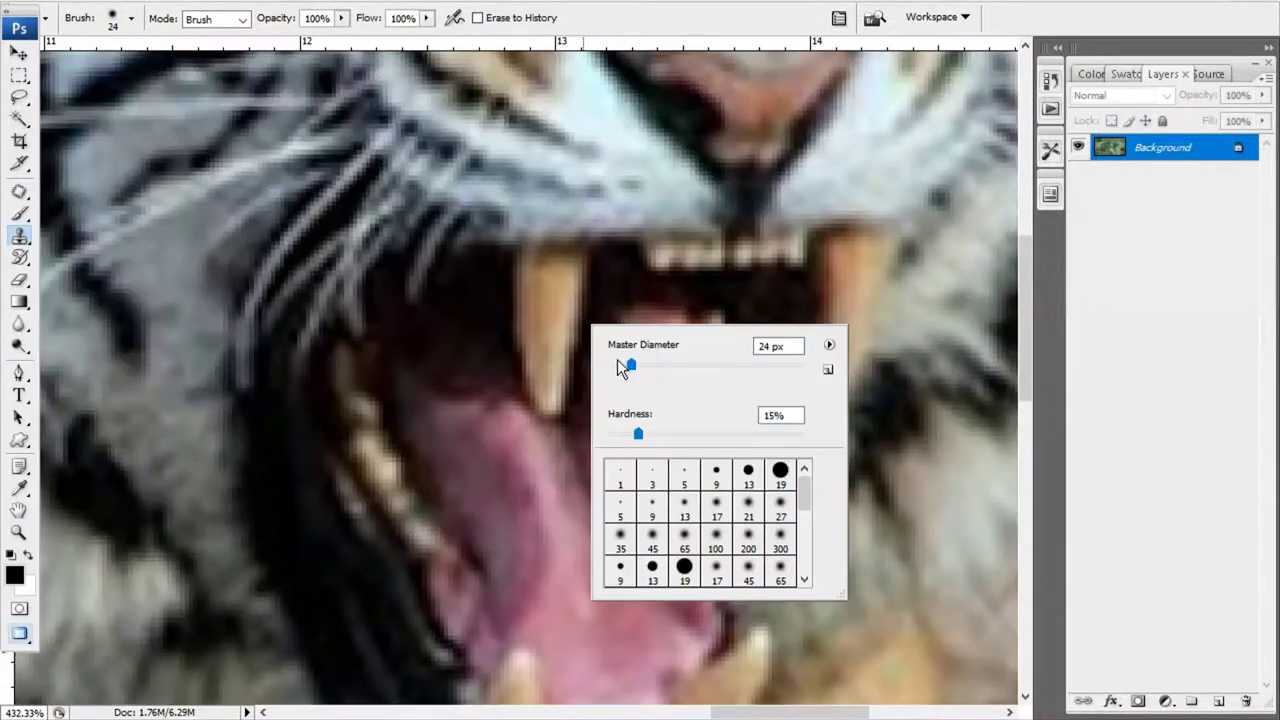
left_click_drag(620, 367, 608, 367)
key("Return")
scroll(630, 468, "down", 5)
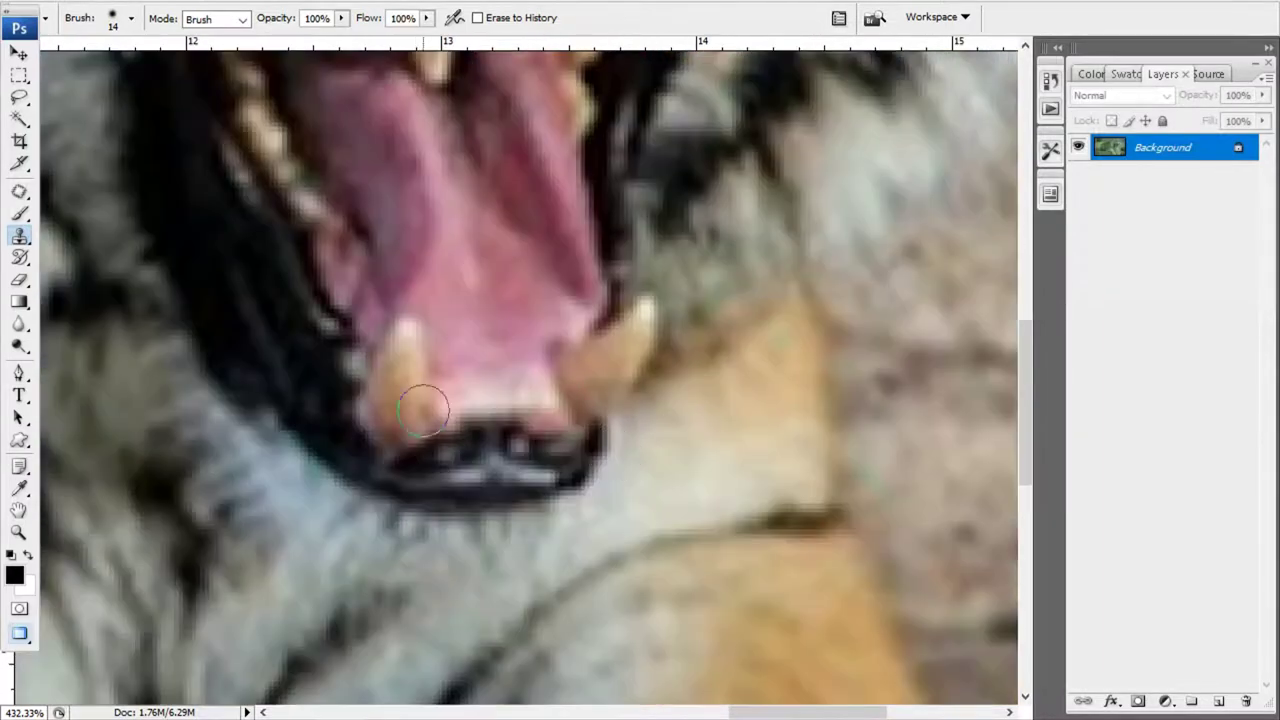
scroll(423, 410, "down", 2)
scroll(554, 440, "down", 3)
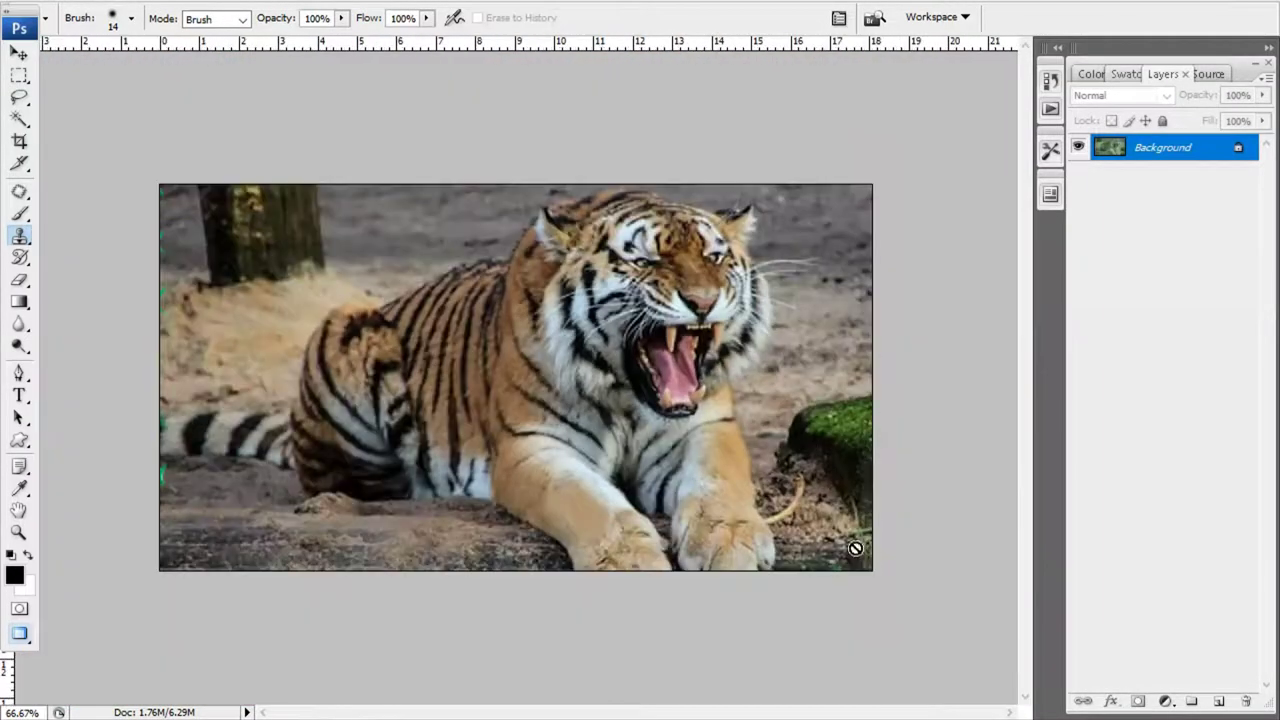
Scroll around the photo, briefly switching to the Move tool and back to the brush
scroll(855, 548, "up", 4)
scroll(834, 534, "down", 1)
scroll(766, 491, "down", 3)
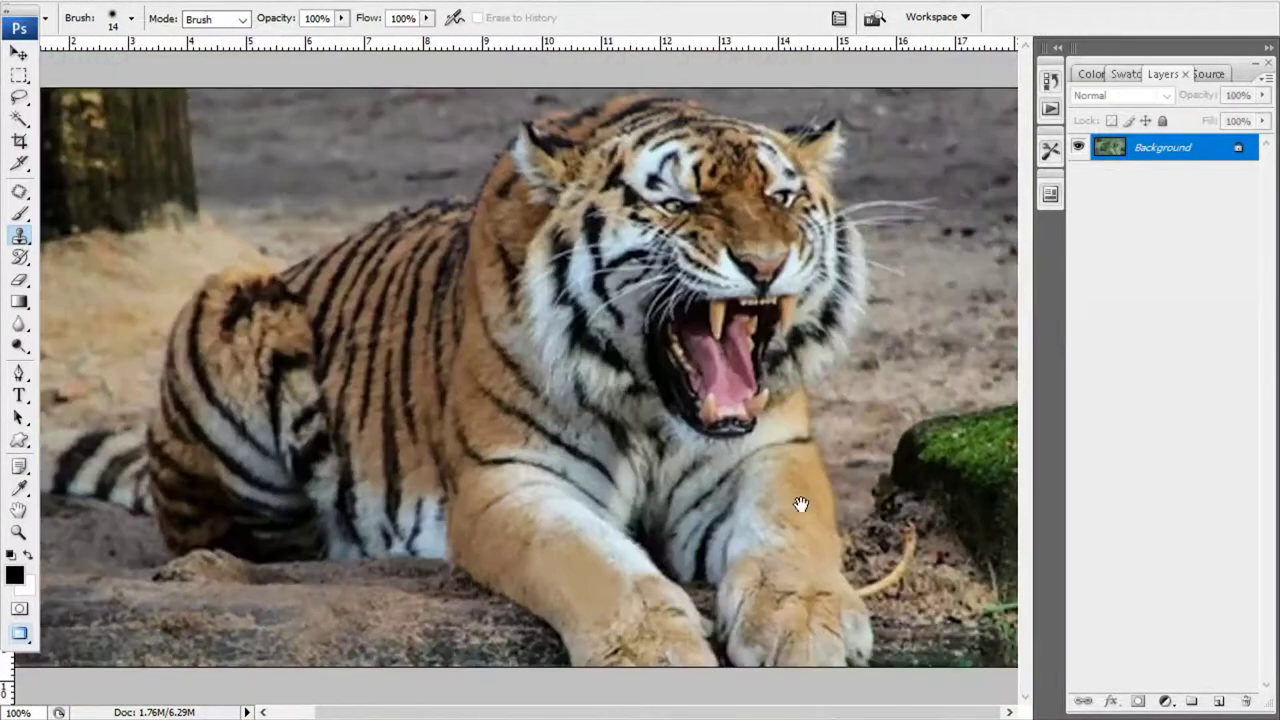
key("v")
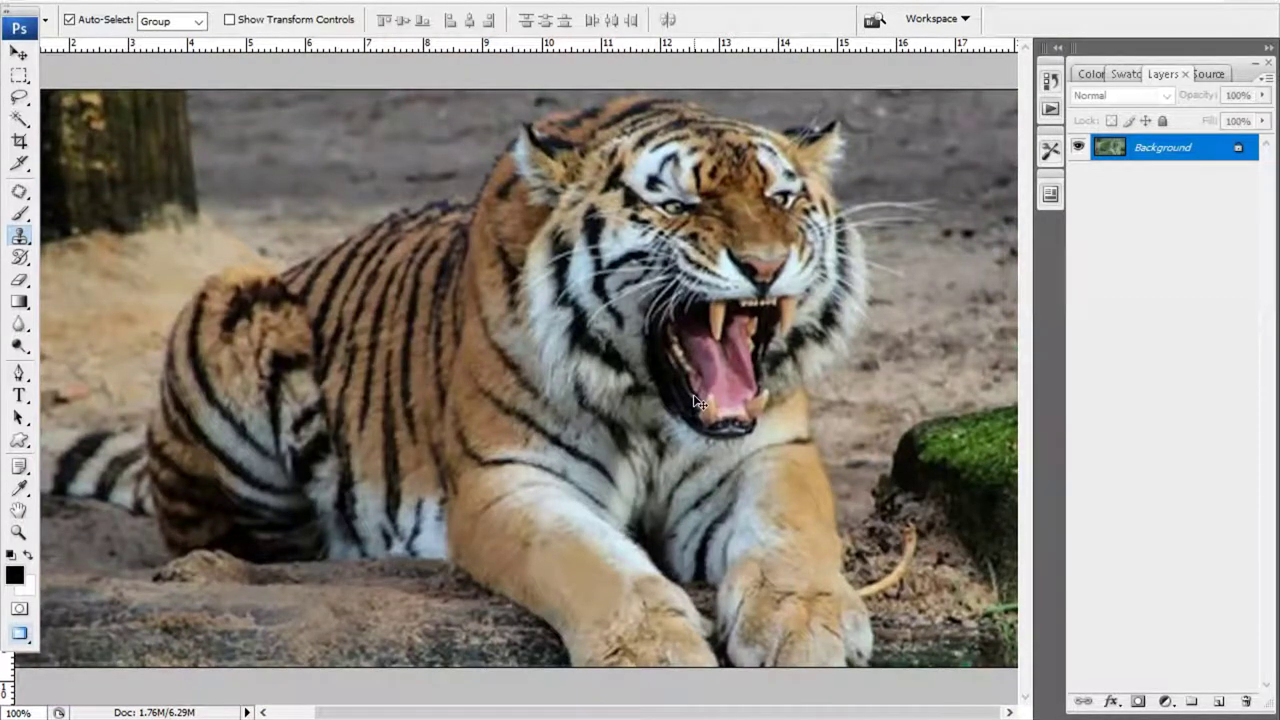
key("e")
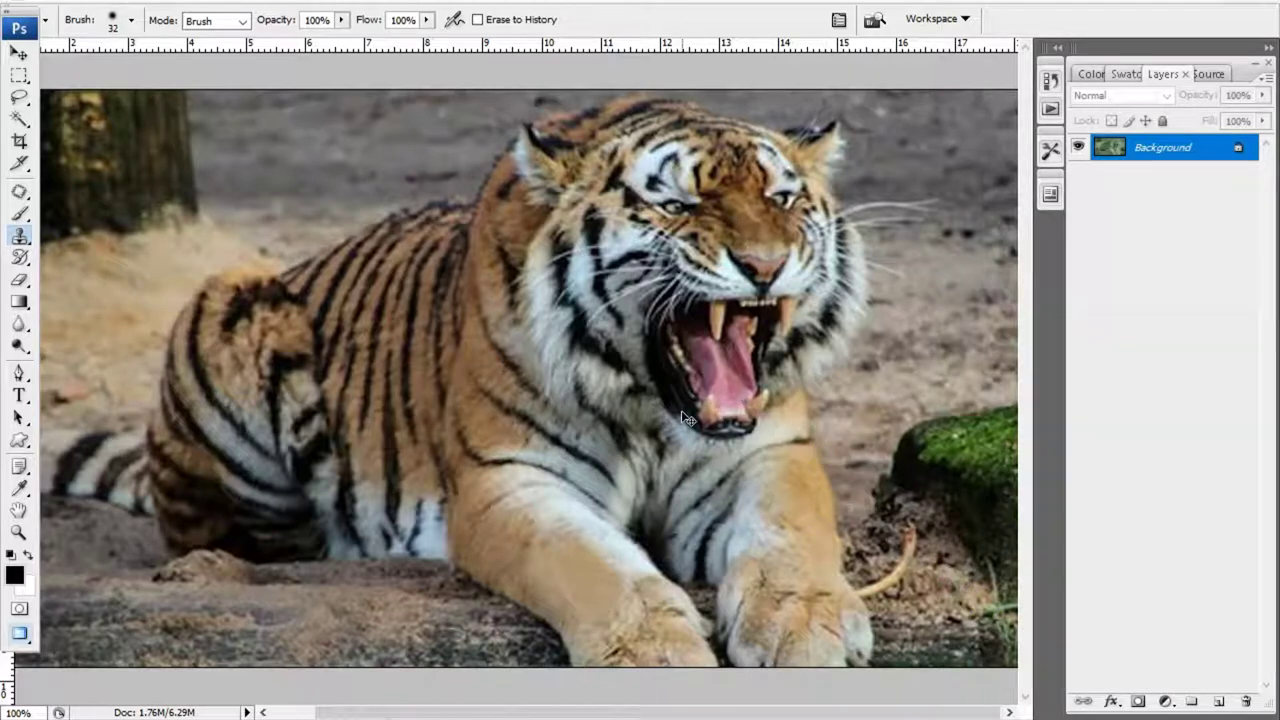
scroll(688, 418, "down", 1)
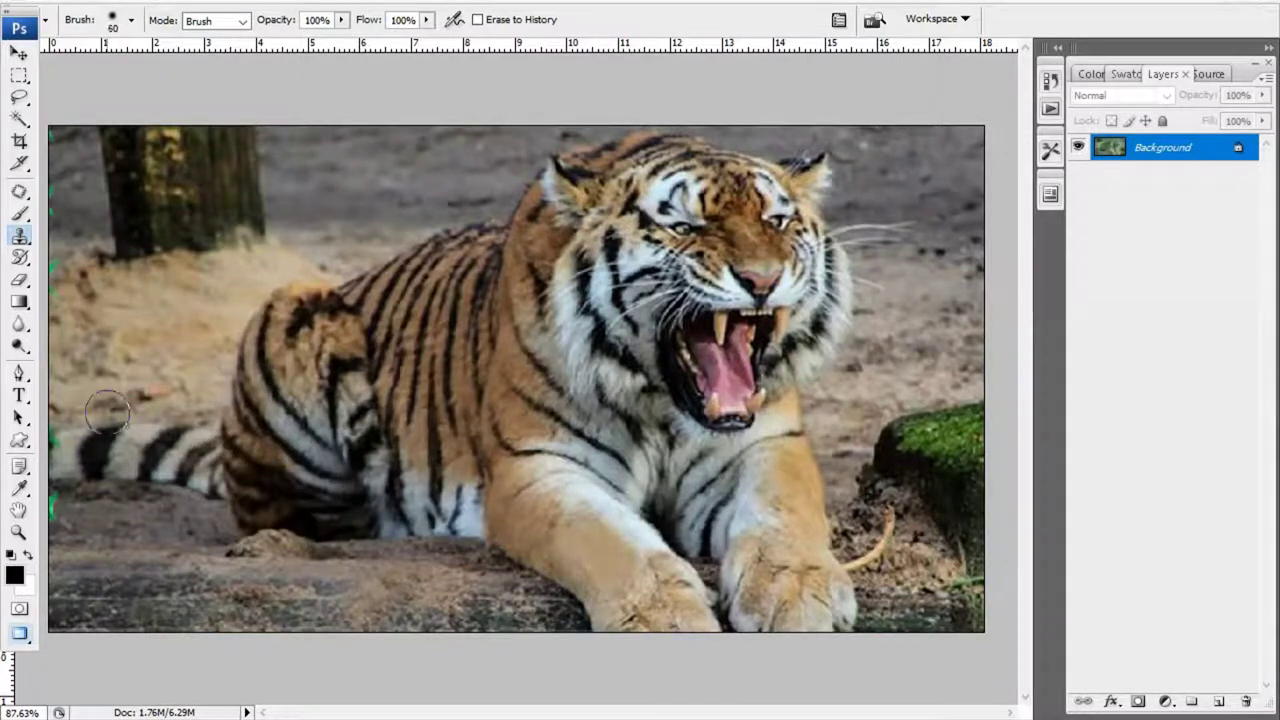
Set the brush size to 250 px and zoom the image out to 50%
key("bracketright")
key("bracketright")
key("bracketright")
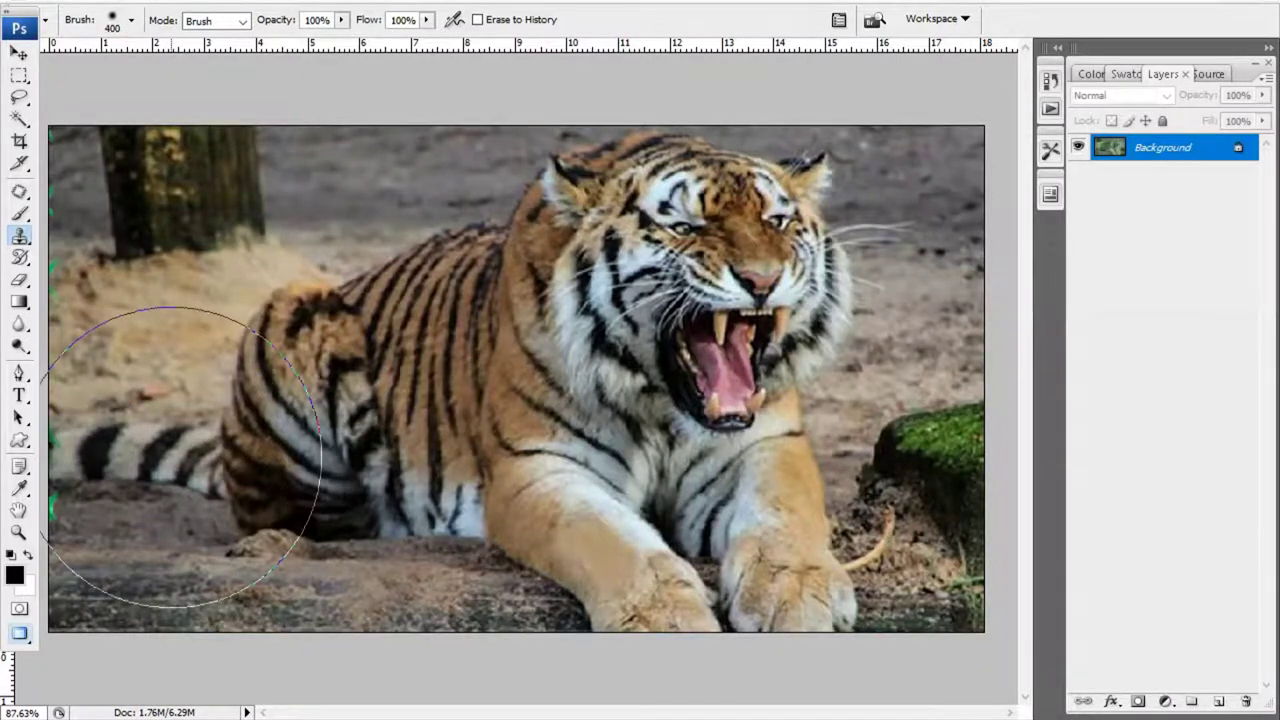
key("bracketleft")
key("bracketleft")
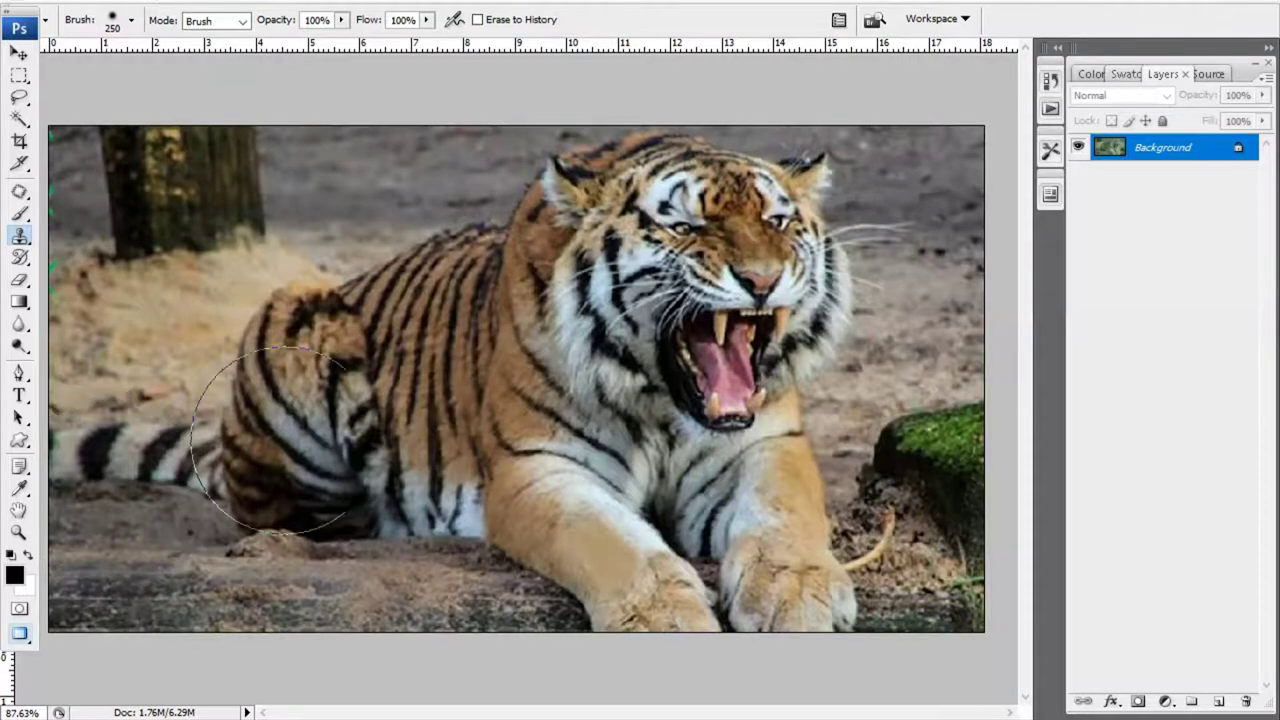
key("ctrl+minus")
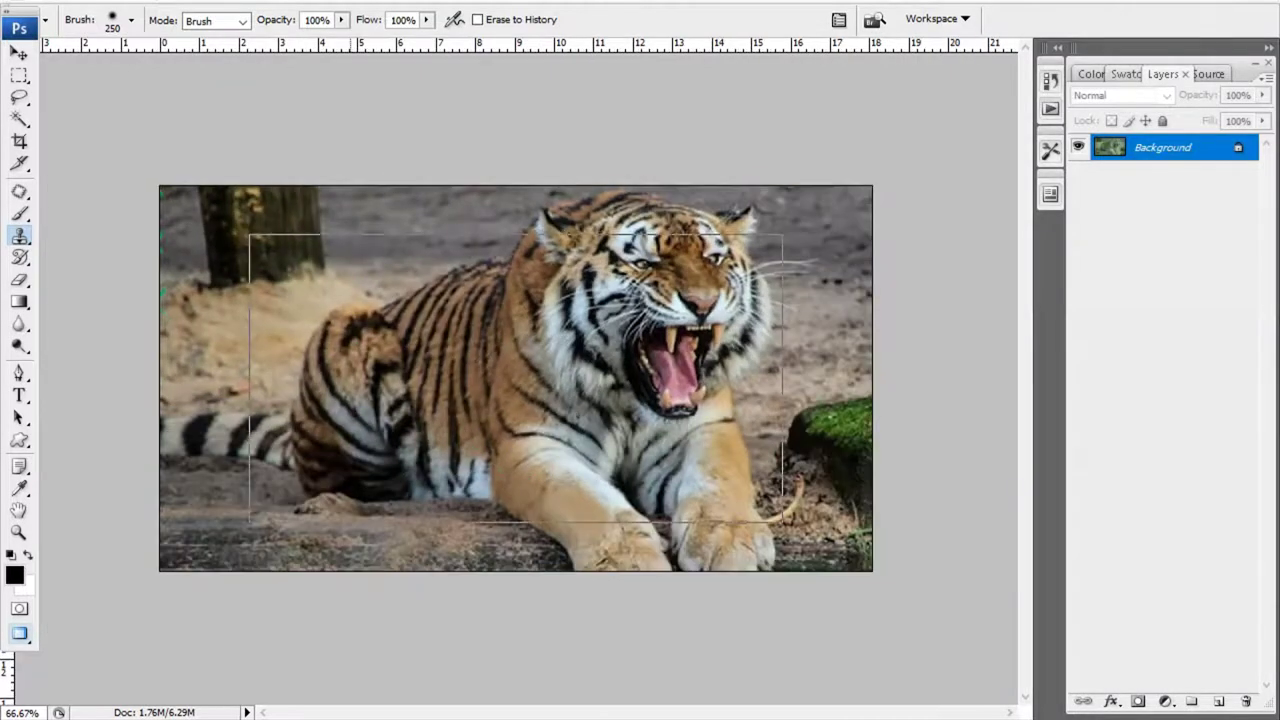
key("ctrl+minus")
Set the clone brush Master Diameter to 55 px after briefly trying 15 px
right_click(275, 464)
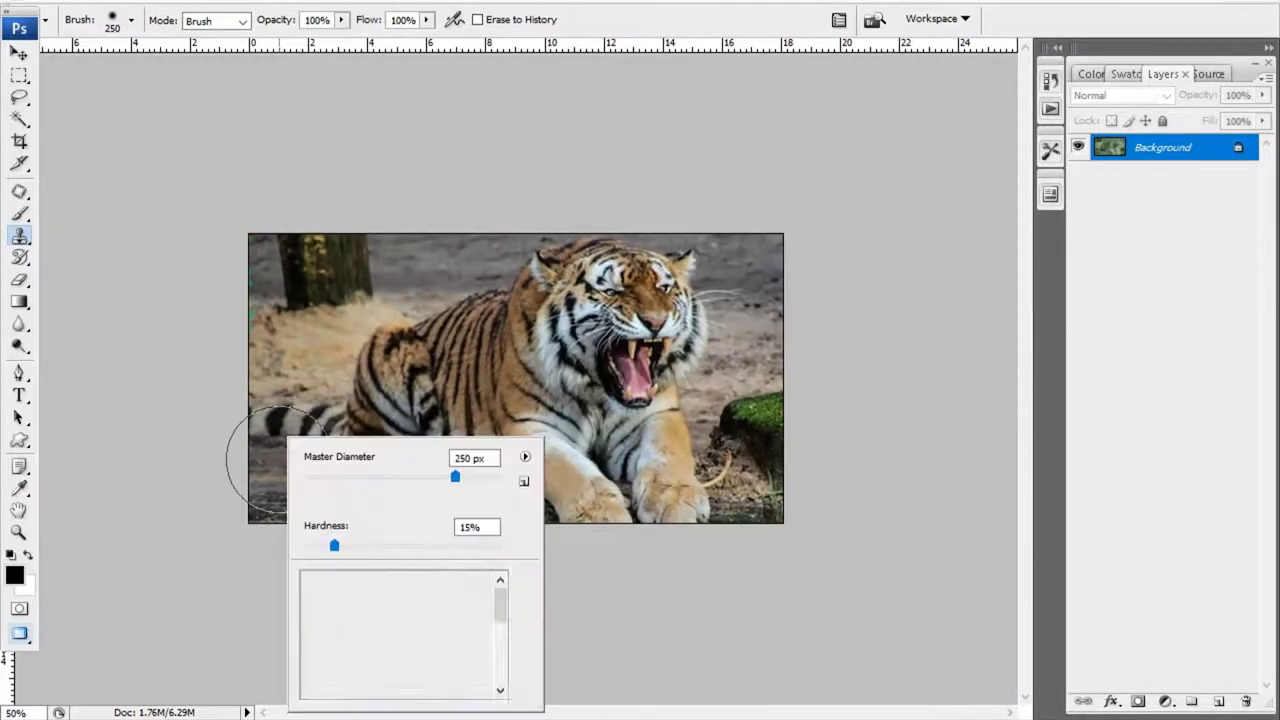
left_click(319, 476)
key("Return")
right_click(271, 452)
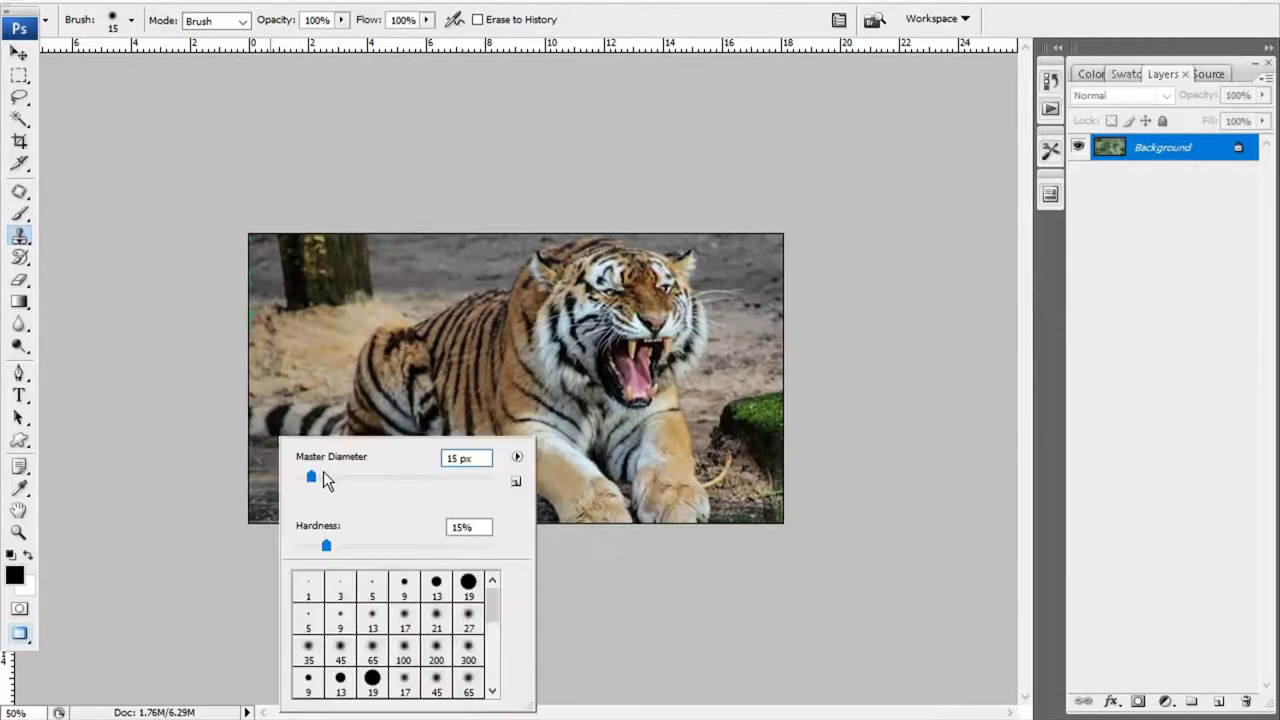
left_click_drag(340, 478, 348, 478)
key("Return")
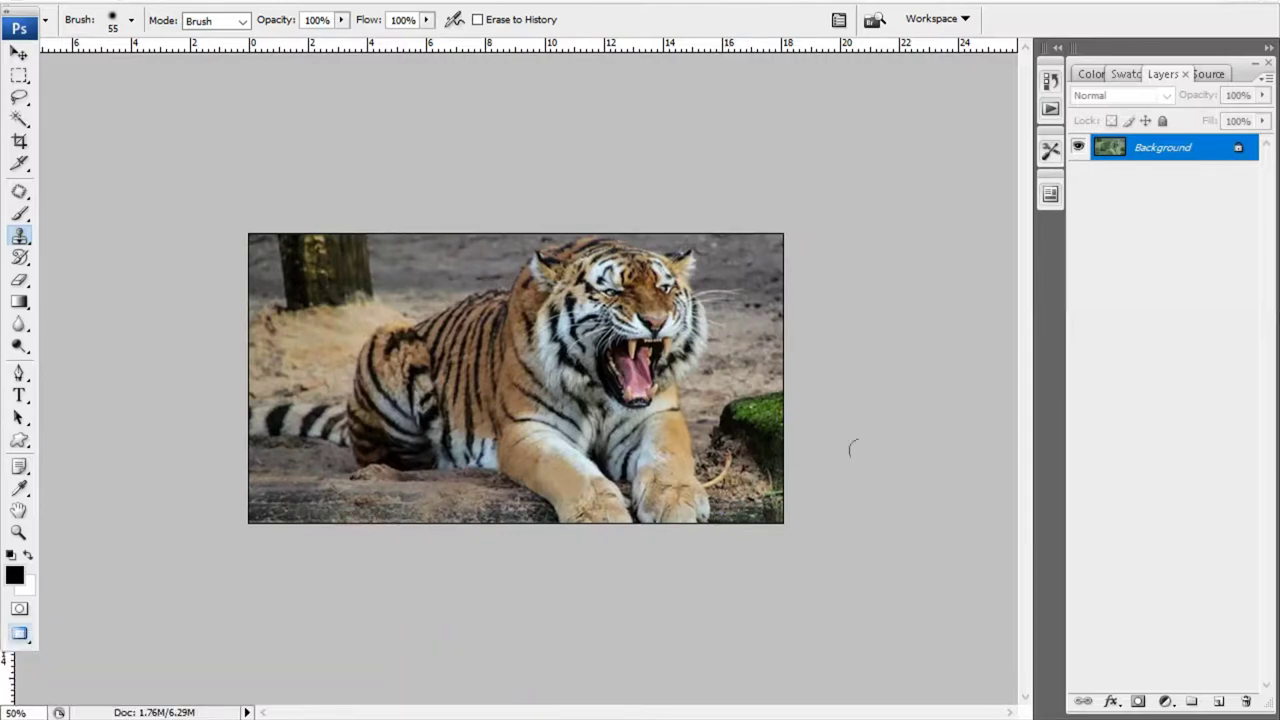
scroll(867, 463, "up", 2)
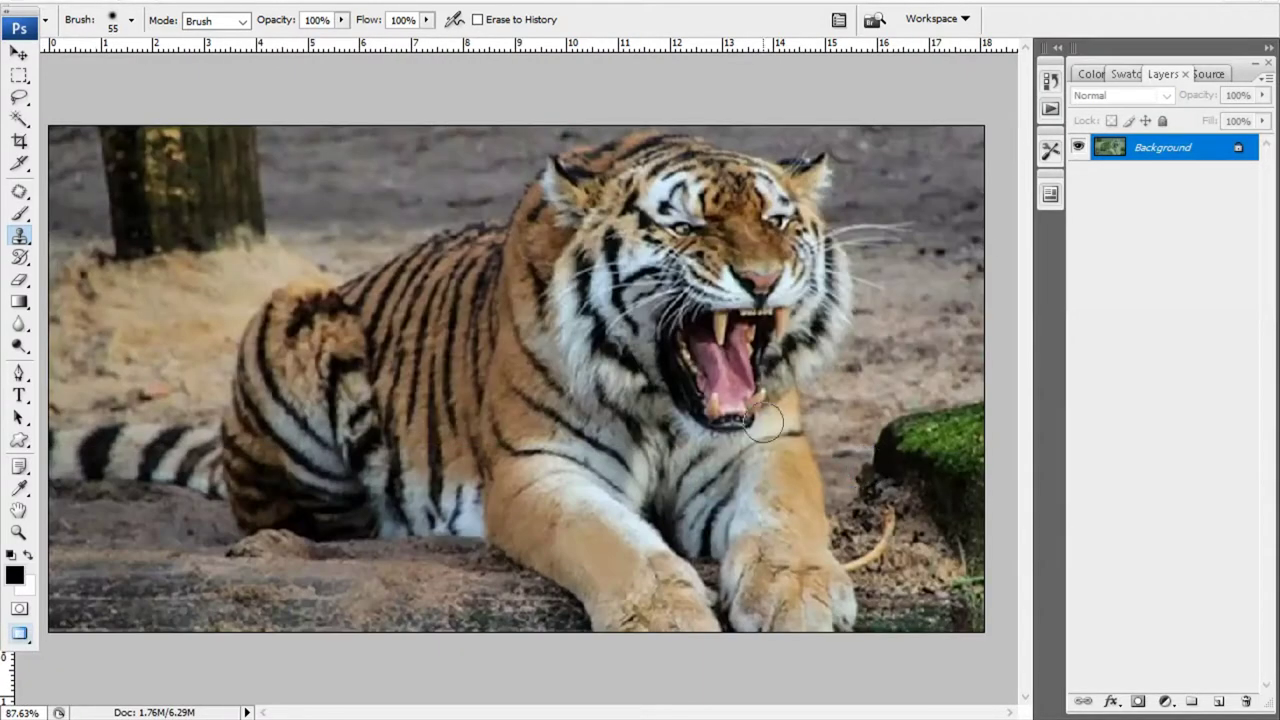
scroll(902, 419, "up", 4)
scroll(549, 448, "down", 1)
scroll(508, 451, "down", 2)
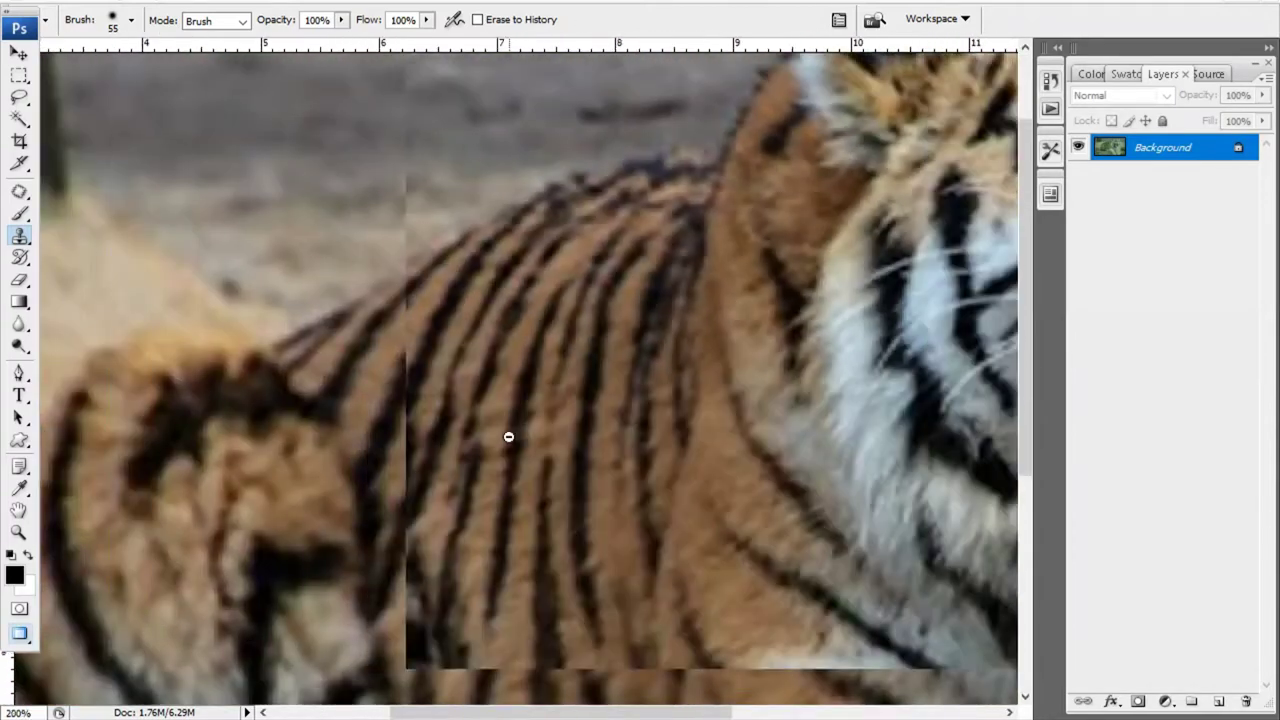
scroll(480, 406, "down", 1)
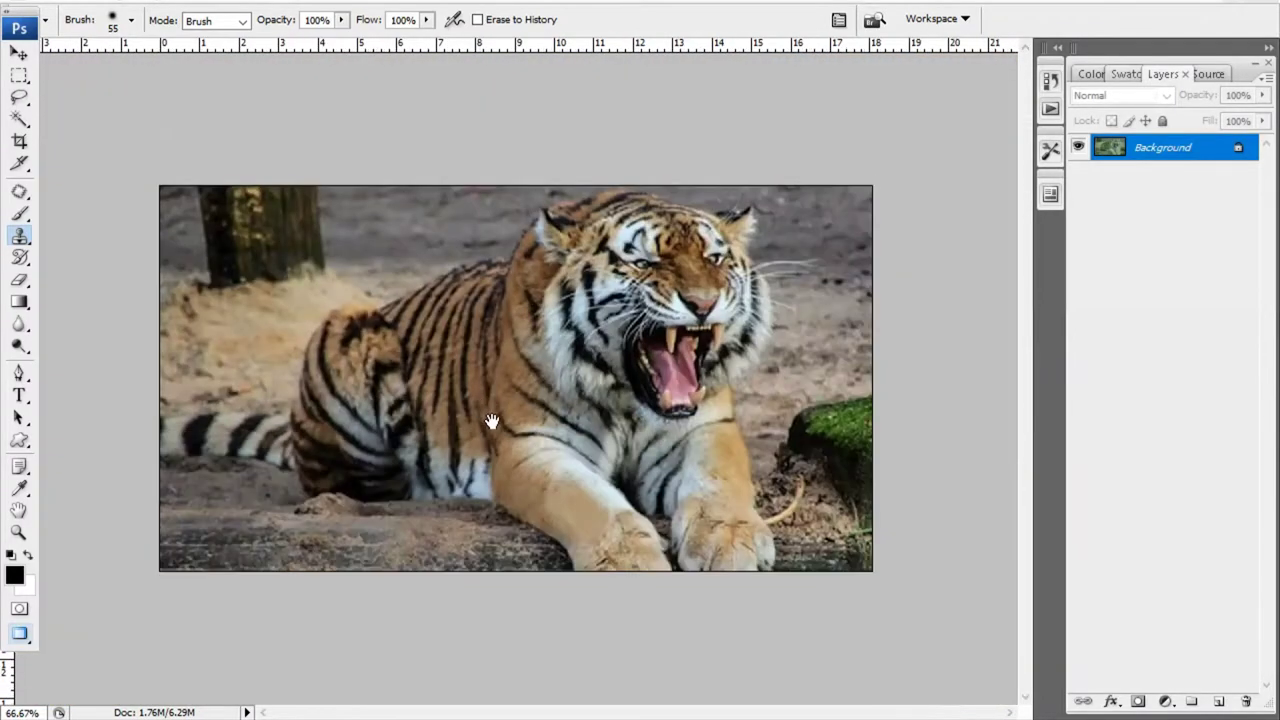
key("super")
left_click(1007, 540)
scroll(735, 430, "up", 1)
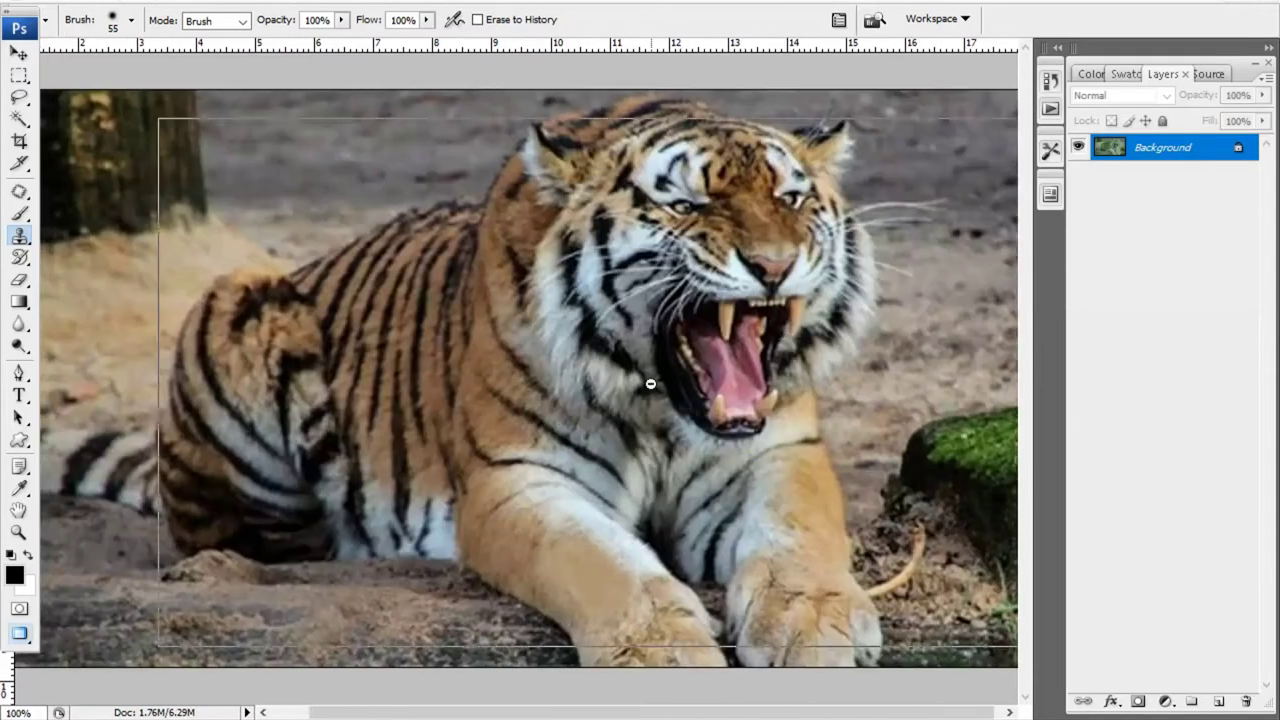
scroll(651, 385, "down", 1)
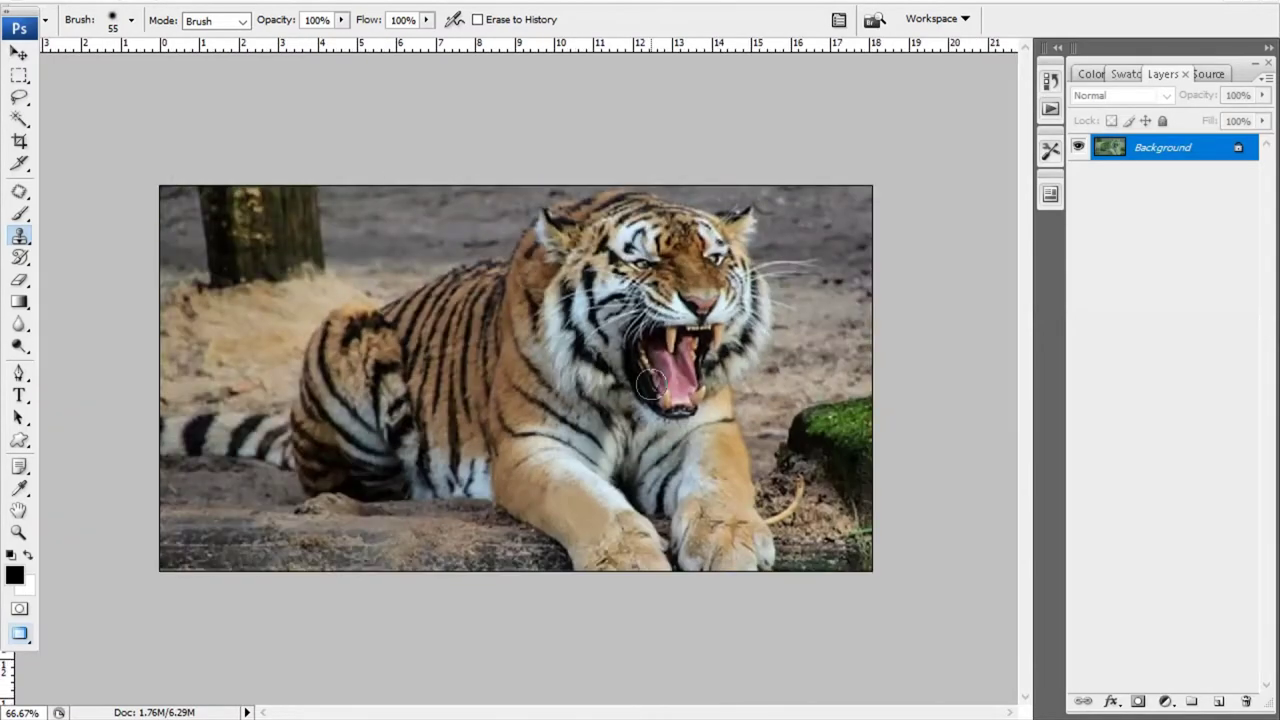